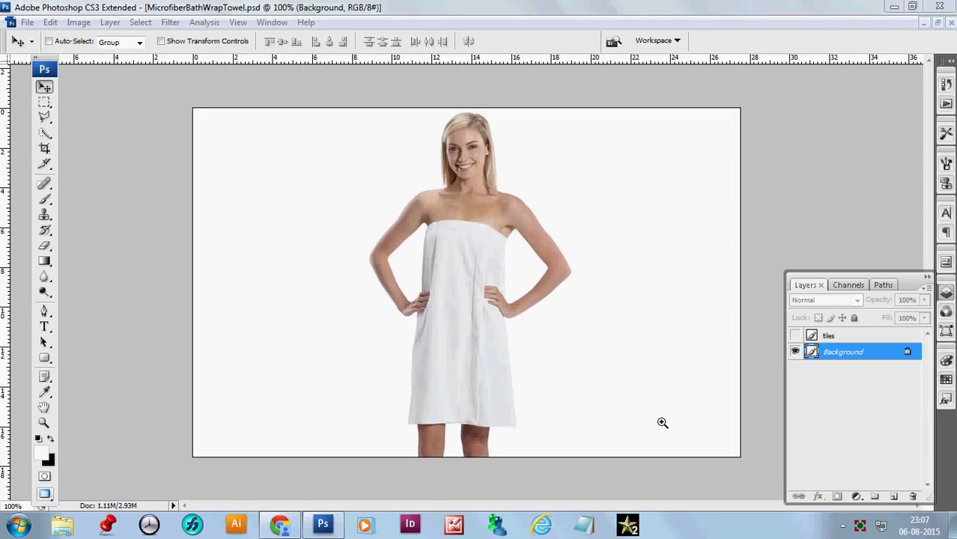
Zoom in and out around the model's face and torso to frame the figure.
click(489, 196)
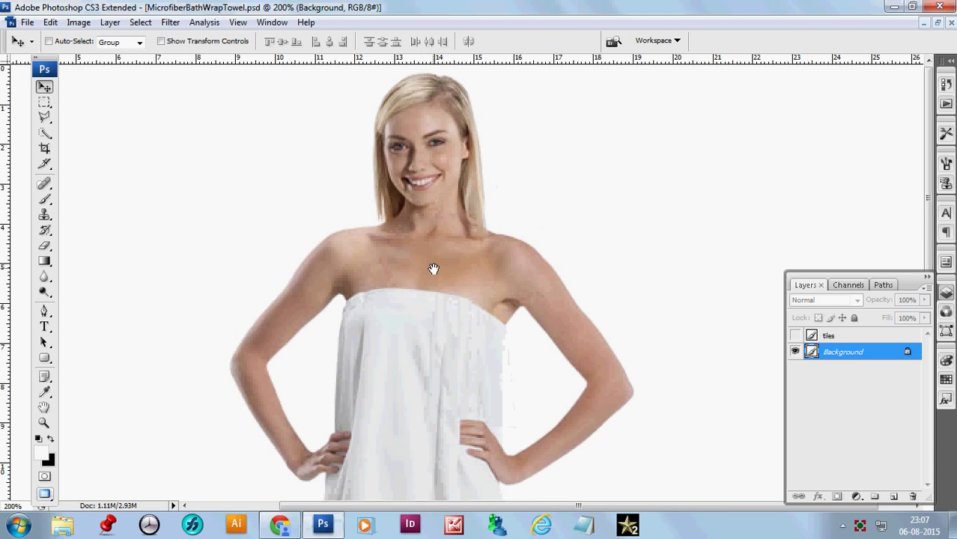
drag(433, 270, 474, 271)
alt+click(505, 297)
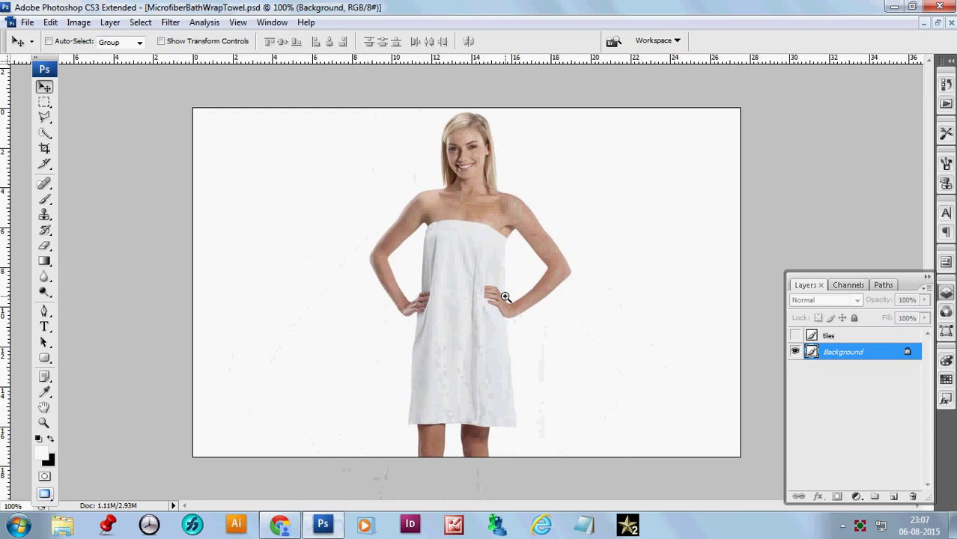
click(507, 258)
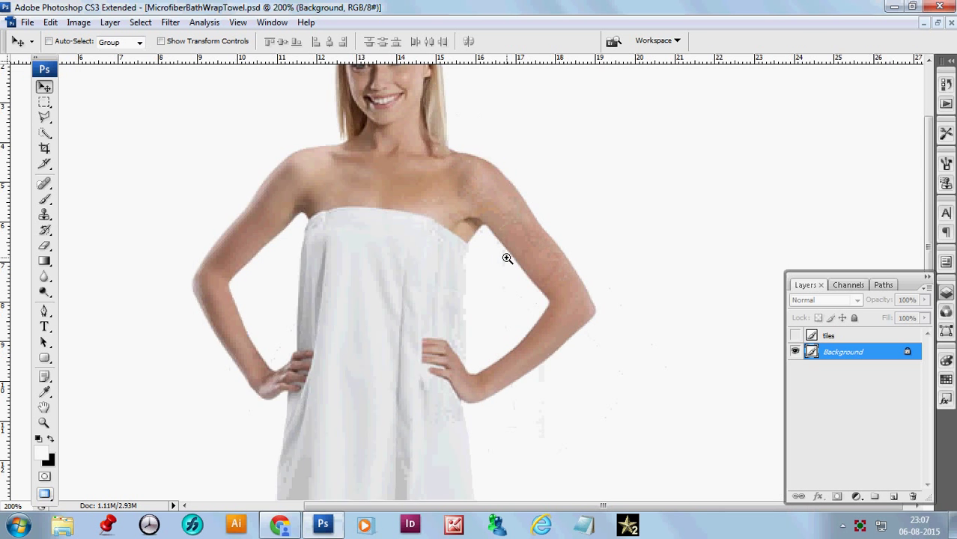
mouse_move(430, 235)
mouse_down()
mouse_move(458, 331)
mouse_move(468, 330)
mouse_up()
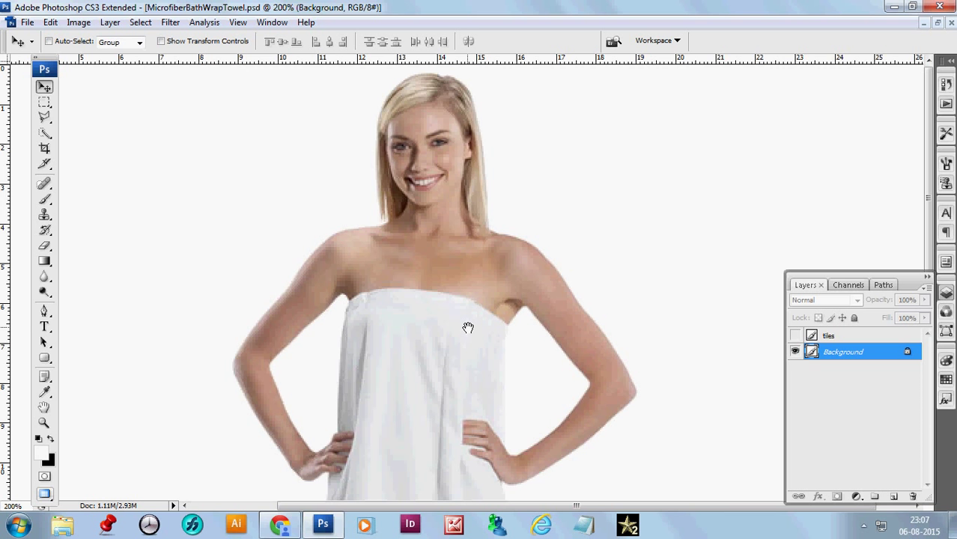
alt+click(463, 326)
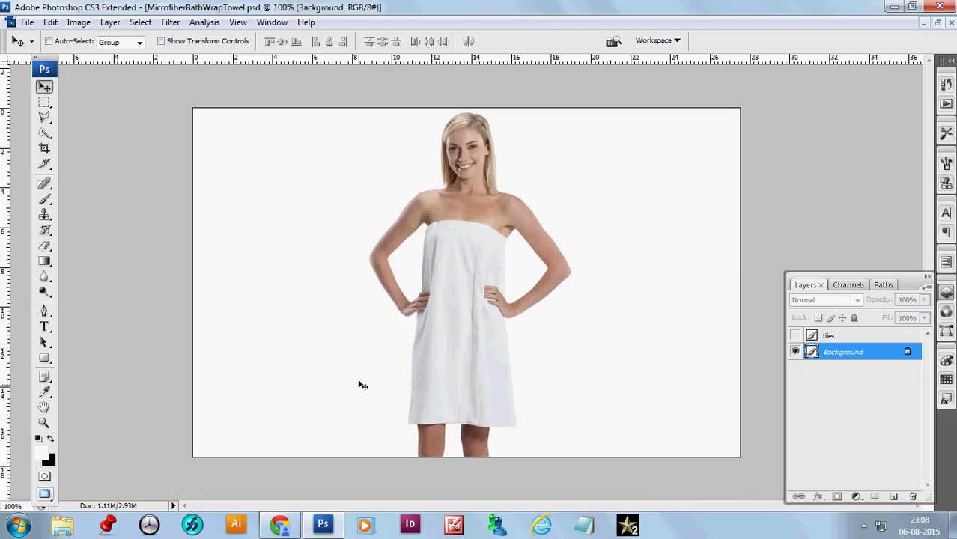
Select the Pen tool and zoom to 300% on the head and shoulders.
key(ctrl+space)
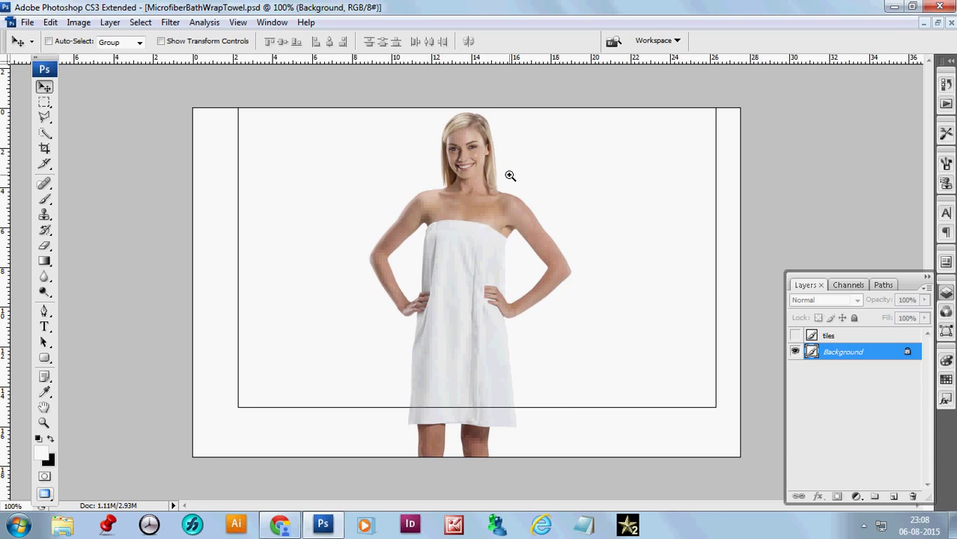
click(510, 177)
alt+click(402, 244)
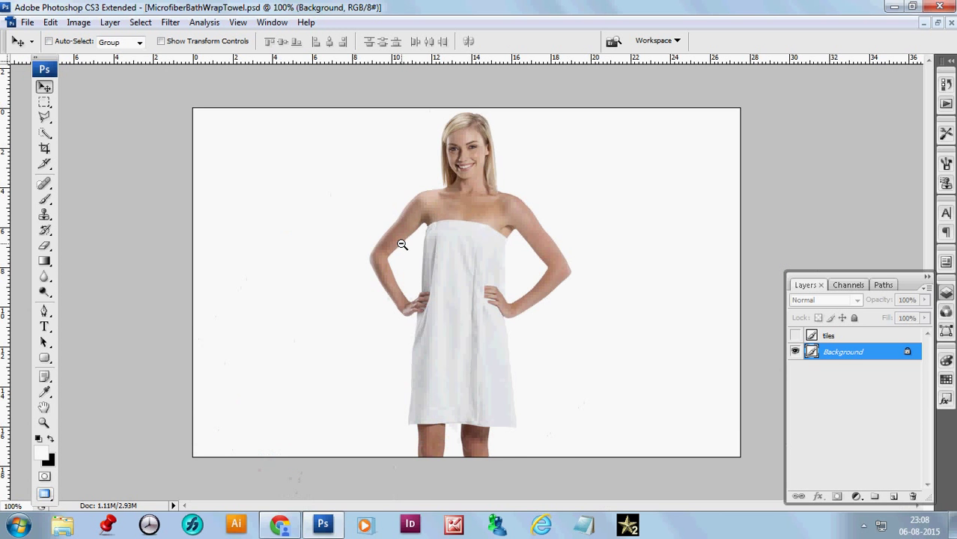
click(465, 213)
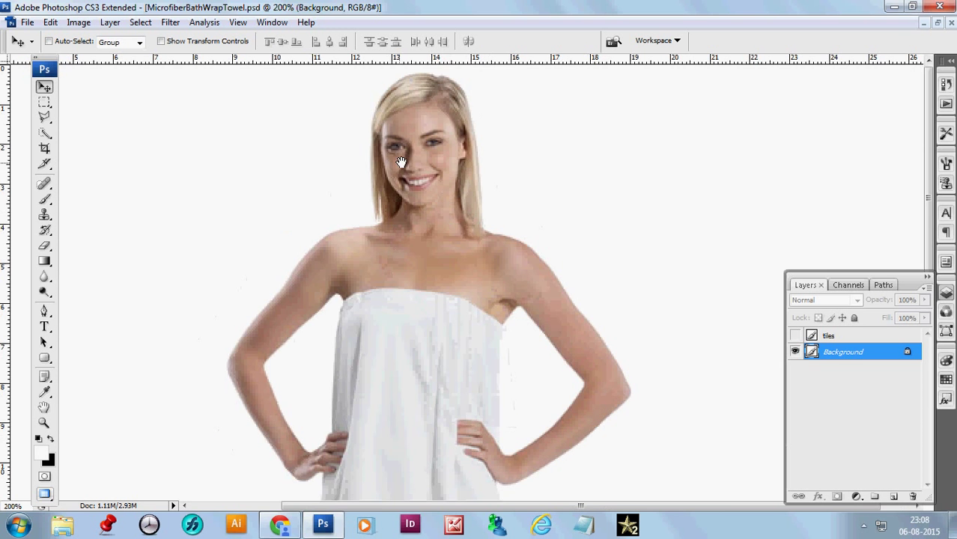
scroll(405, 187, left, 2)
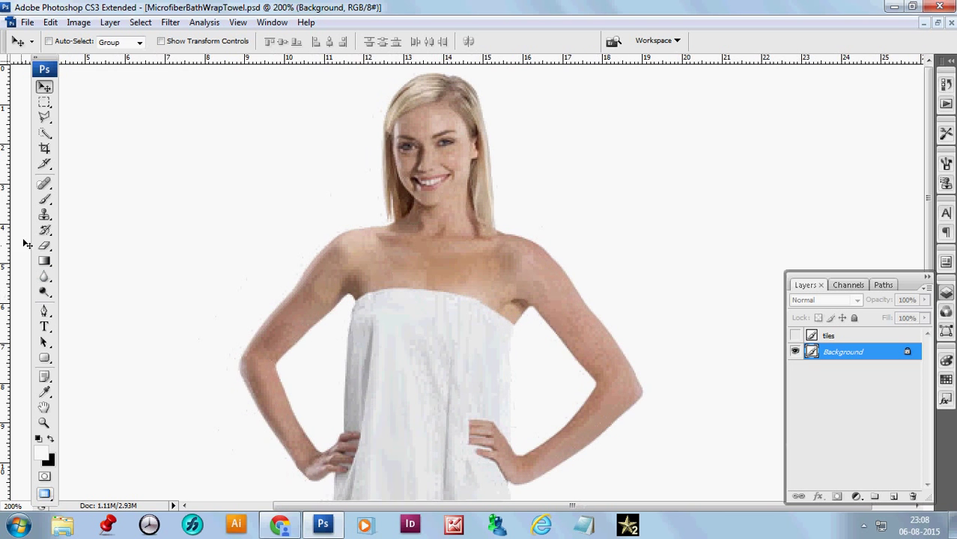
click(44, 311)
click(394, 215)
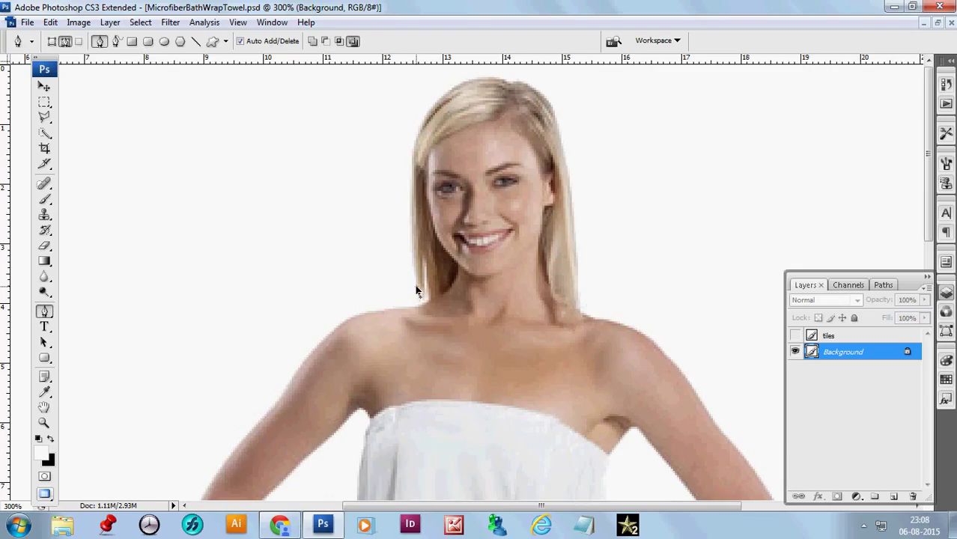
Trace curved path anchors around the hair and over the right shoulder.
click(417, 290)
drag(417, 136, 429, 109)
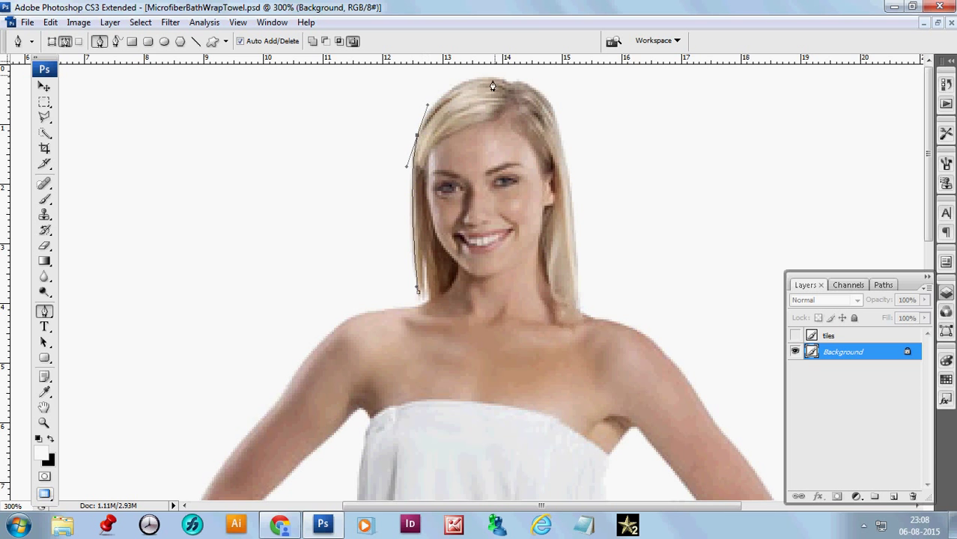
mouse_move(509, 85)
mouse_down()
mouse_move(545, 107)
mouse_move(526, 85)
mouse_up()
mouse_move(566, 156)
mouse_down()
mouse_move(574, 204)
mouse_move(559, 96)
mouse_up()
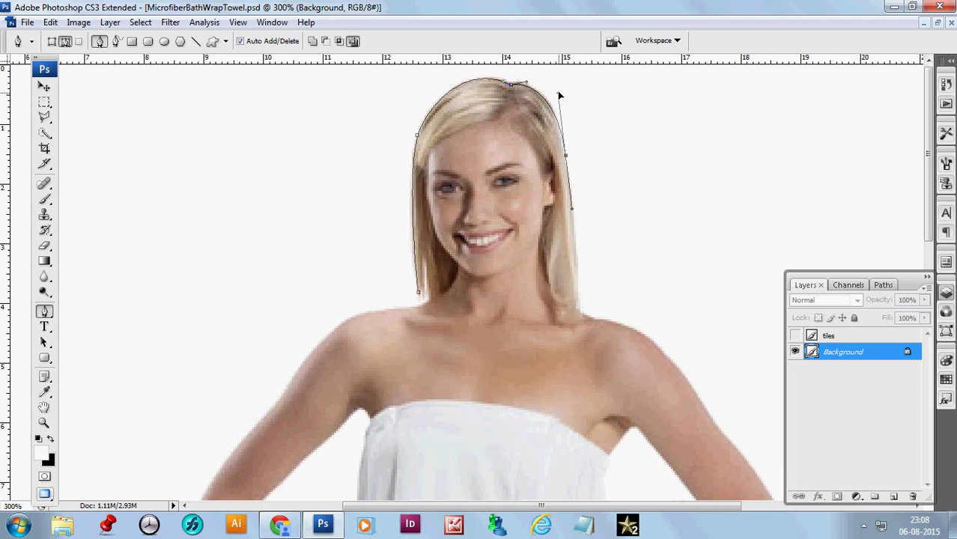
scroll(576, 188, down, 3)
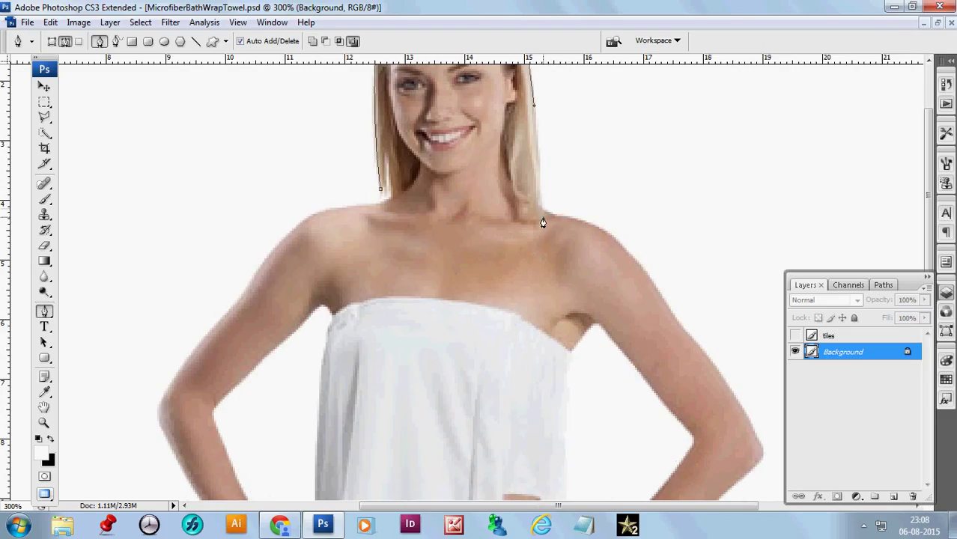
mouse_move(541, 207)
mouse_down()
mouse_move(544, 235)
mouse_move(548, 212)
mouse_up()
click(554, 215)
drag(623, 249, 650, 283)
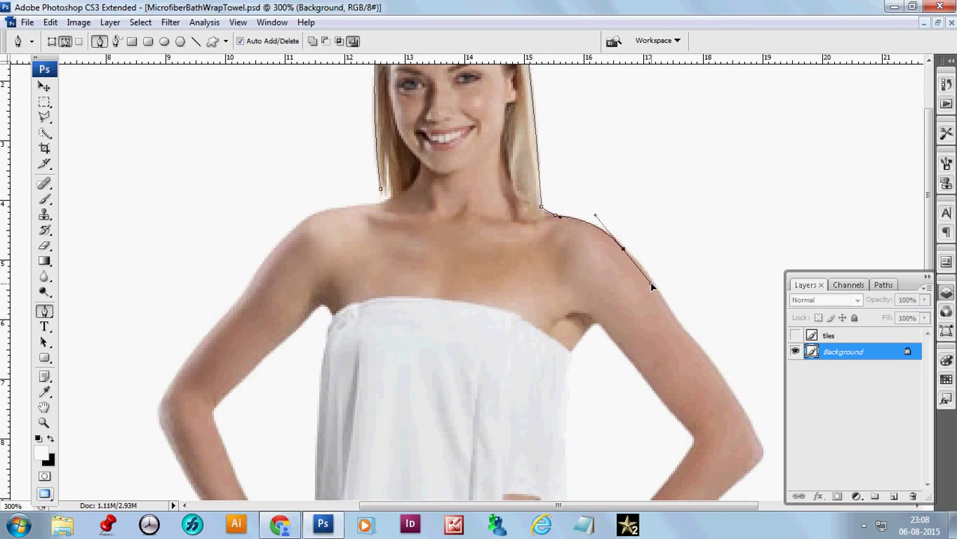
mouse_move(703, 335)
mouse_down()
mouse_move(572, 239)
mouse_move(578, 262)
mouse_move(555, 233)
mouse_up()
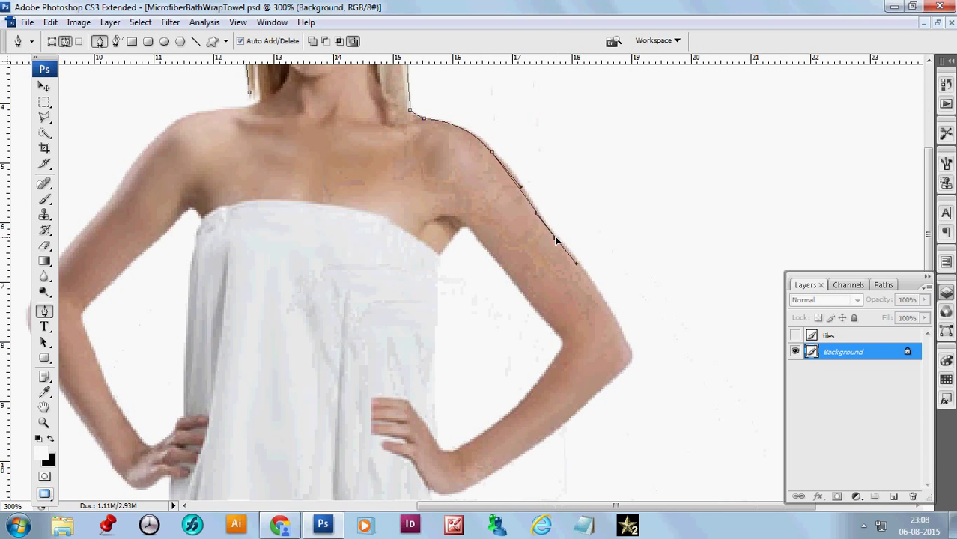
ctrl+click(492, 153)
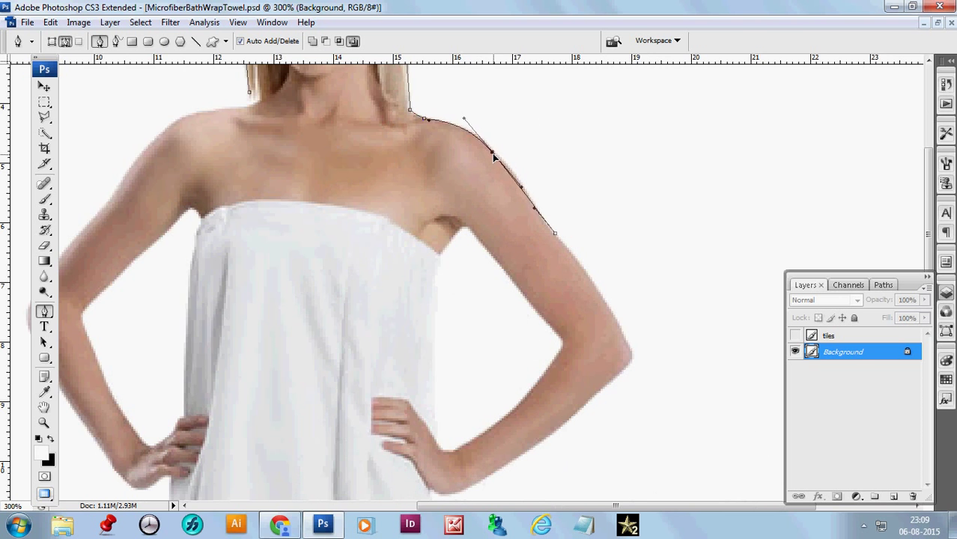
Continue the path down the right arm and forearm to the towel's hem.
scroll(524, 209, down, 3)
scroll(524, 209, right, 2)
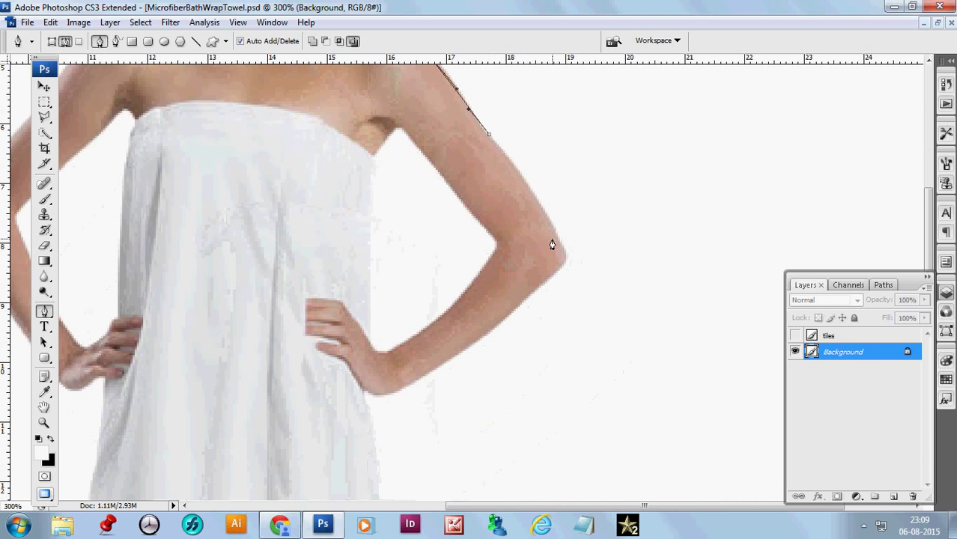
drag(558, 237, 578, 265)
drag(532, 320, 603, 243)
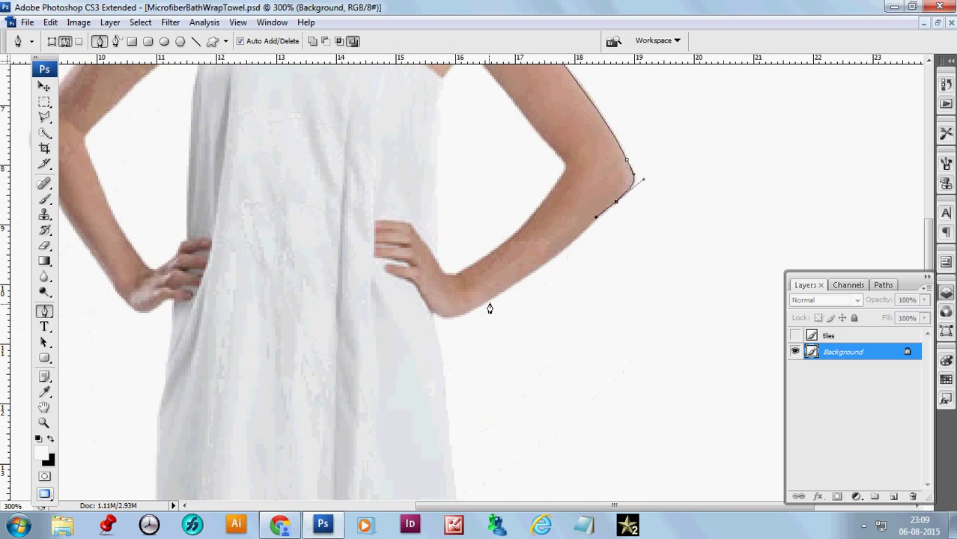
drag(498, 292, 559, 262)
mouse_move(439, 333)
mouse_down()
mouse_move(494, 291)
mouse_move(465, 253)
mouse_up()
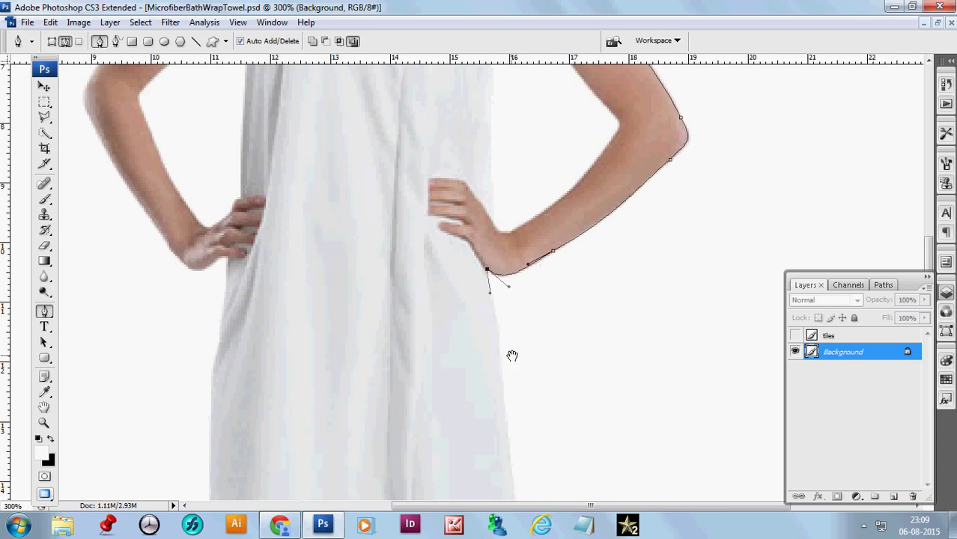
mouse_move(512, 352)
mouse_down()
mouse_move(459, 278)
mouse_move(464, 344)
mouse_move(443, 286)
mouse_up()
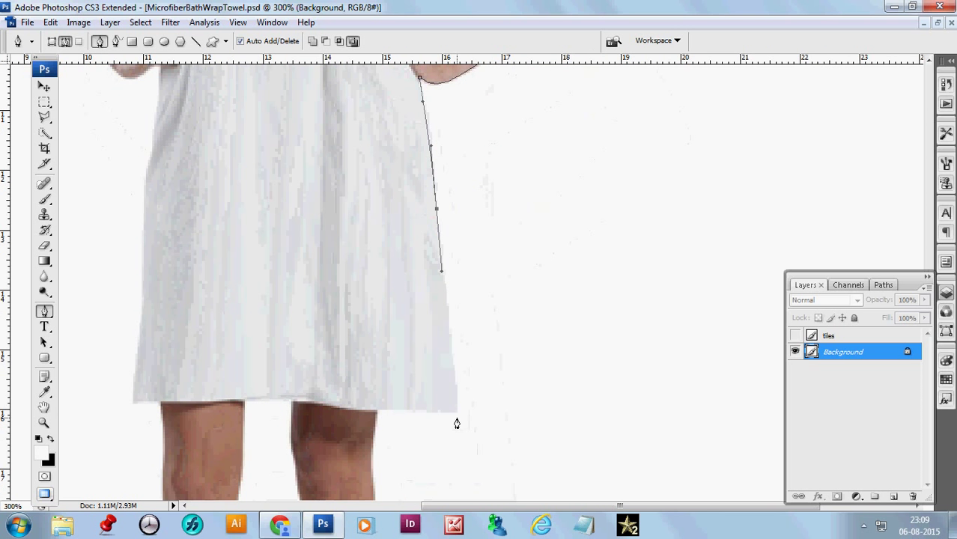
mouse_move(456, 411)
mouse_down()
mouse_move(457, 428)
mouse_move(442, 411)
mouse_up()
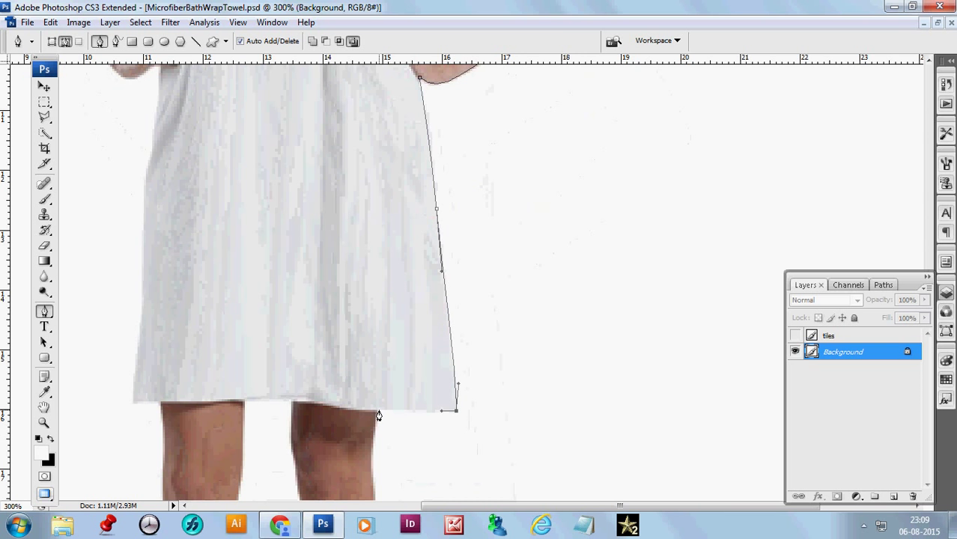
mouse_move(378, 411)
mouse_down()
mouse_move(357, 412)
mouse_move(374, 448)
mouse_move(405, 448)
mouse_move(403, 486)
mouse_up()
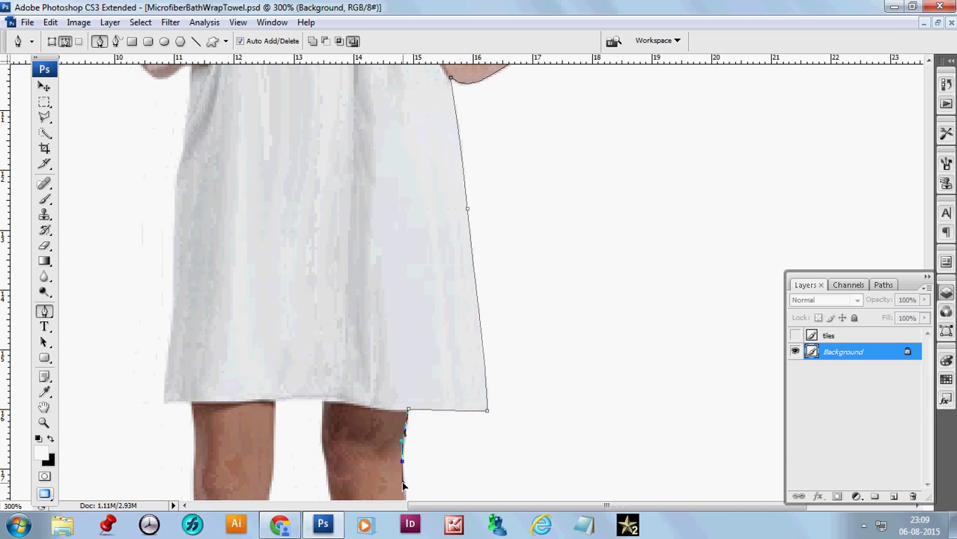
Switch screen mode and trace around the right-hand leg up to the hem.
key(f)
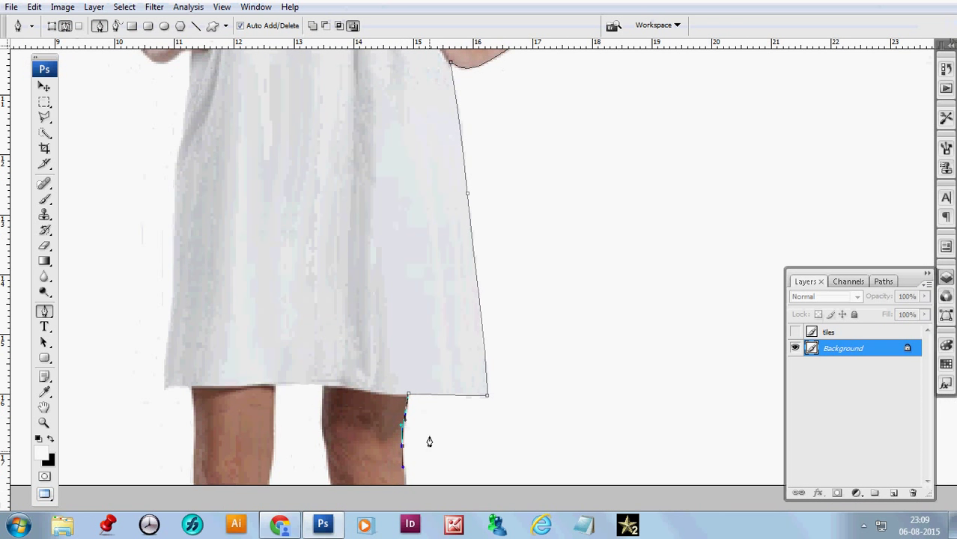
scroll(438, 450, down, 3)
scroll(437, 347, down, 2)
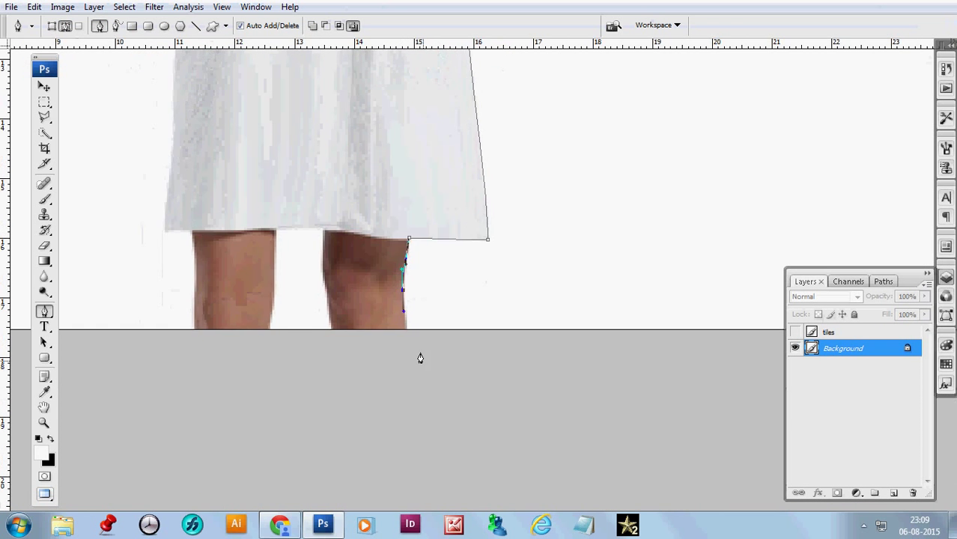
drag(405, 333, 382, 342)
click(332, 337)
click(323, 279)
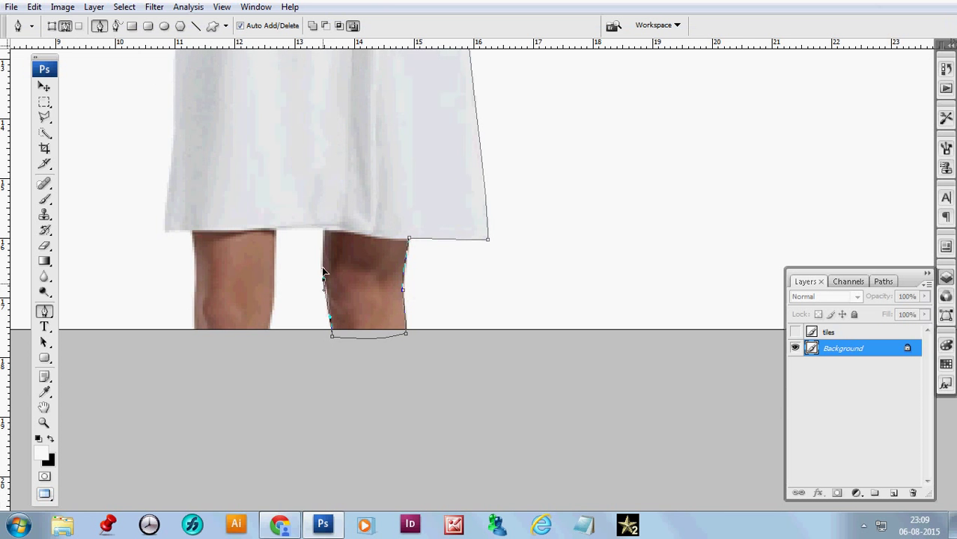
drag(324, 279, 337, 367)
click(337, 313)
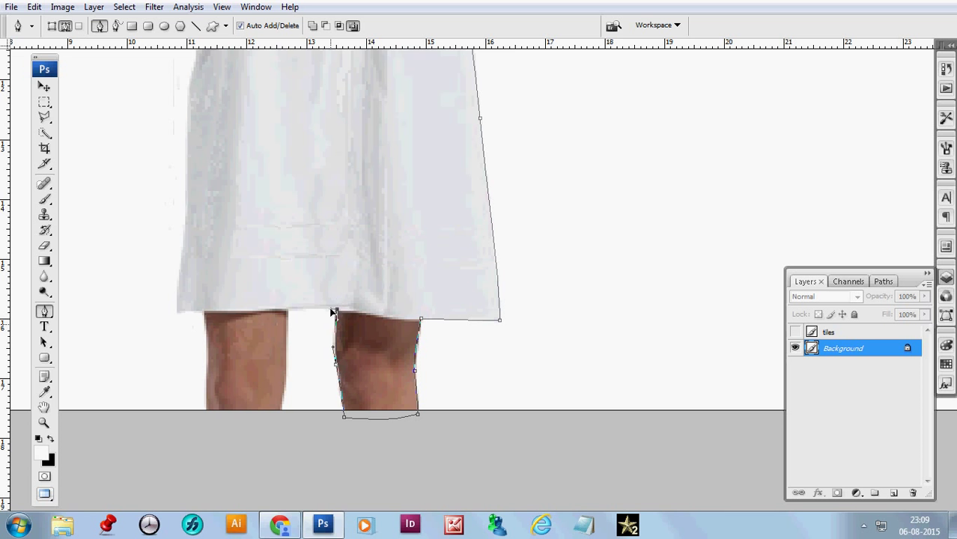
click(329, 308)
Trace around the left leg and back up to the towel's left hem.
click(286, 310)
drag(282, 313, 274, 310)
mouse_move(287, 345)
mouse_down()
mouse_move(321, 322)
mouse_move(322, 337)
mouse_up()
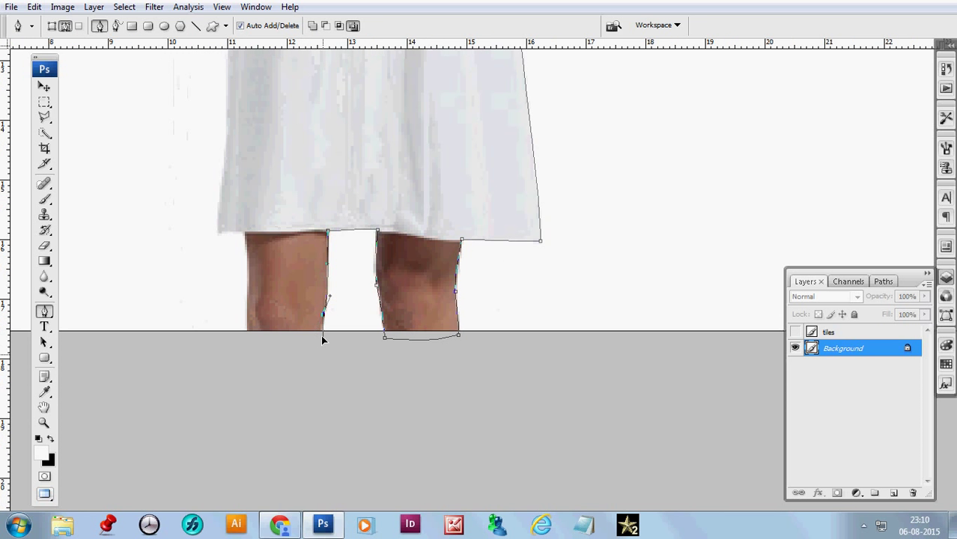
click(322, 339)
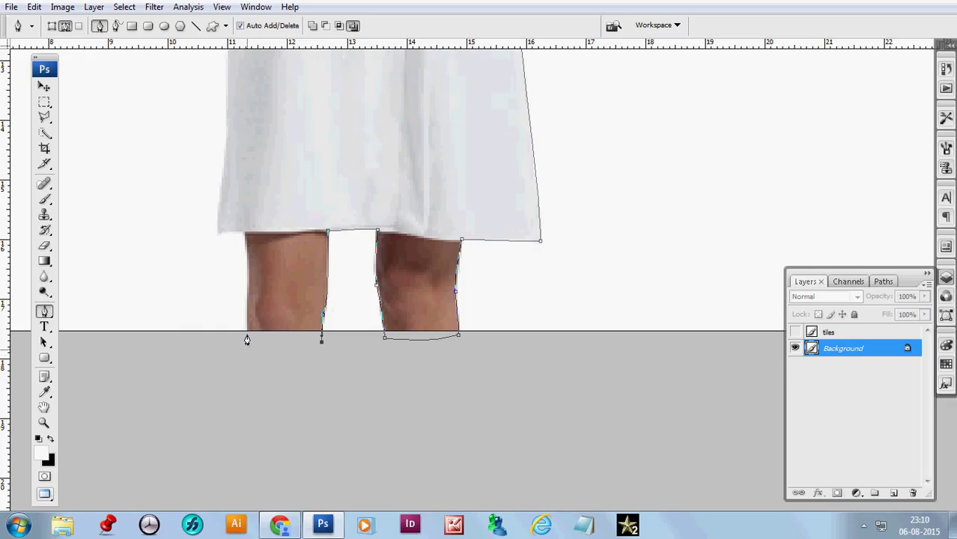
click(247, 336)
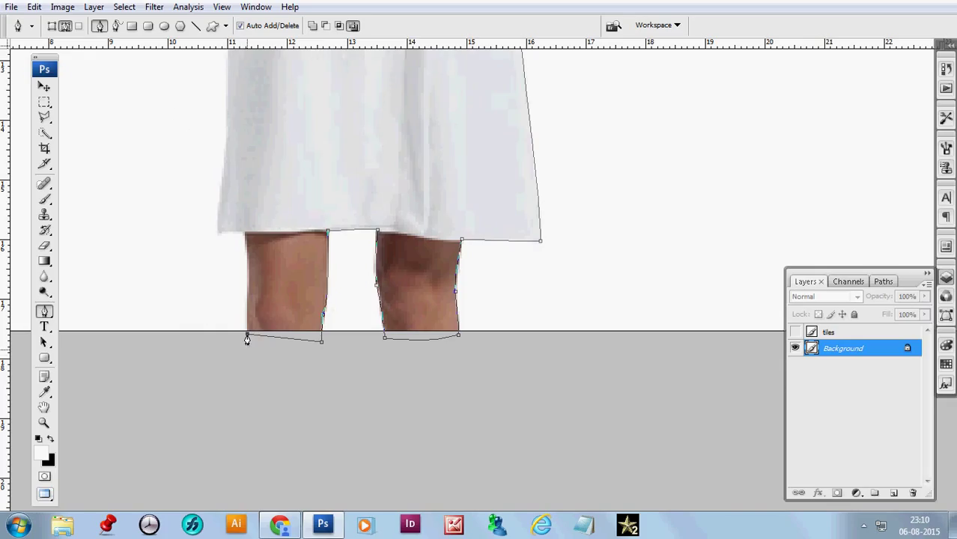
click(248, 296)
click(246, 234)
Extend the path from the left hem corner up the towel's left side.
drag(218, 232, 221, 220)
drag(252, 125, 301, 447)
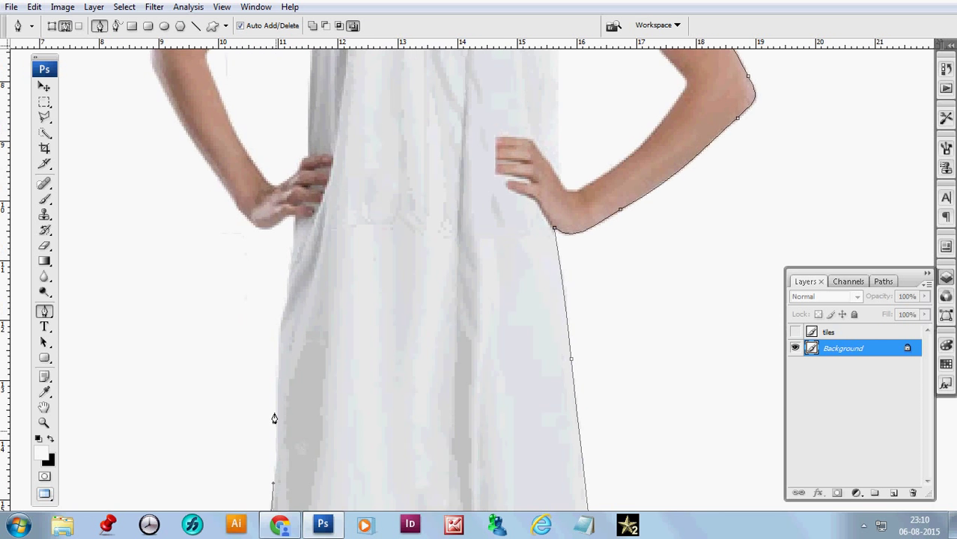
drag(278, 359, 278, 433)
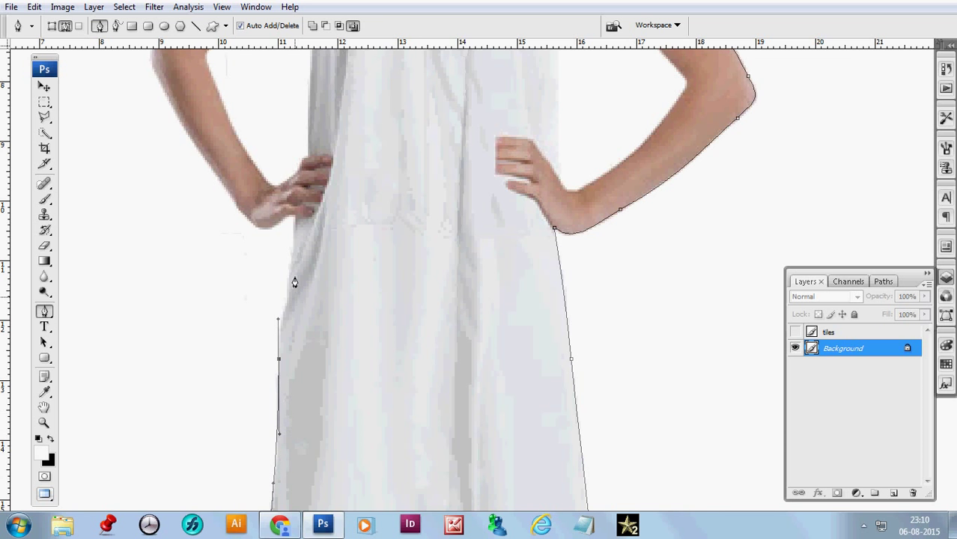
mouse_move(291, 274)
mouse_down()
mouse_move(295, 245)
mouse_move(283, 224)
mouse_move(444, 270)
mouse_move(440, 294)
mouse_up()
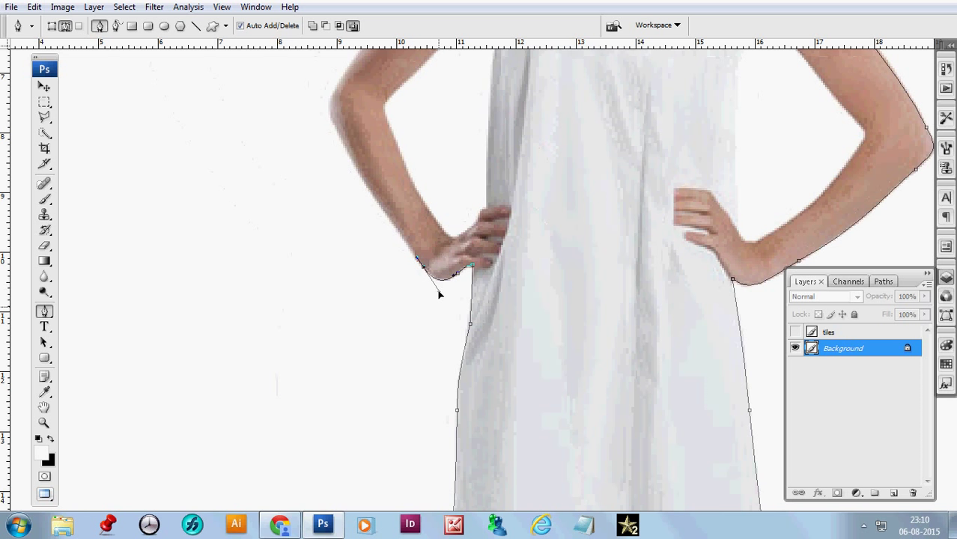
mouse_move(408, 273)
mouse_down()
mouse_move(426, 304)
mouse_move(408, 277)
mouse_up()
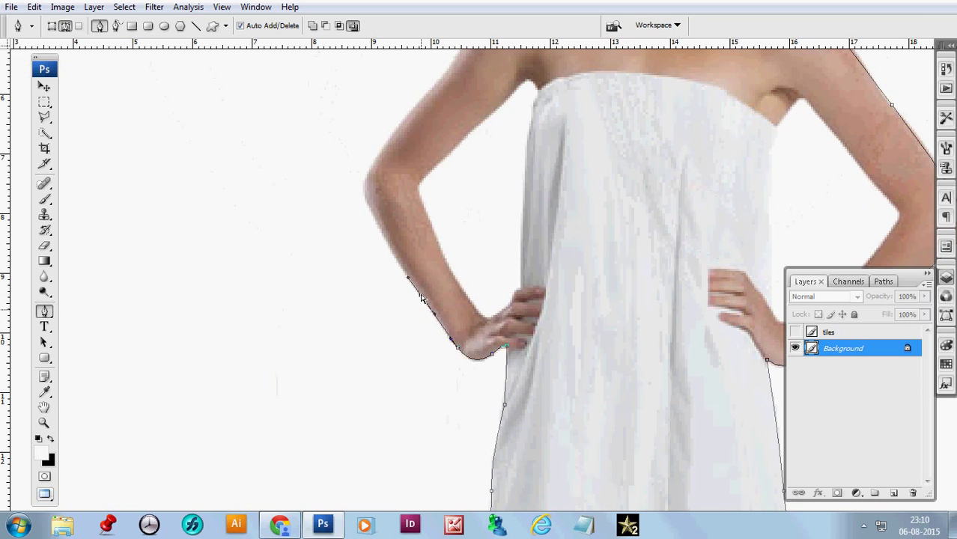
drag(419, 243, 436, 392)
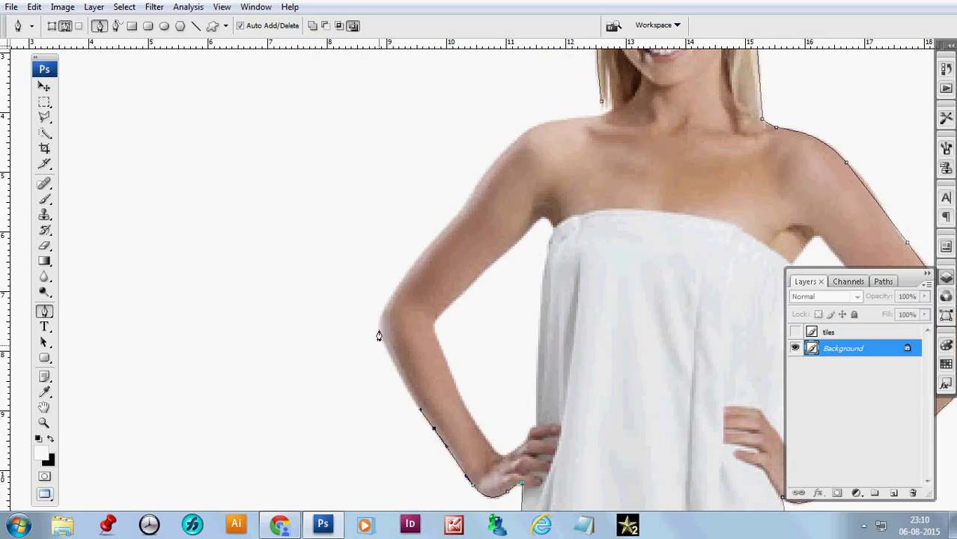
Continue anchors over the left elbow and shoulder to the hair at the neck.
drag(379, 325, 401, 282)
click(409, 270)
mouse_move(460, 242)
mouse_down()
mouse_move(383, 290)
mouse_move(396, 253)
mouse_up()
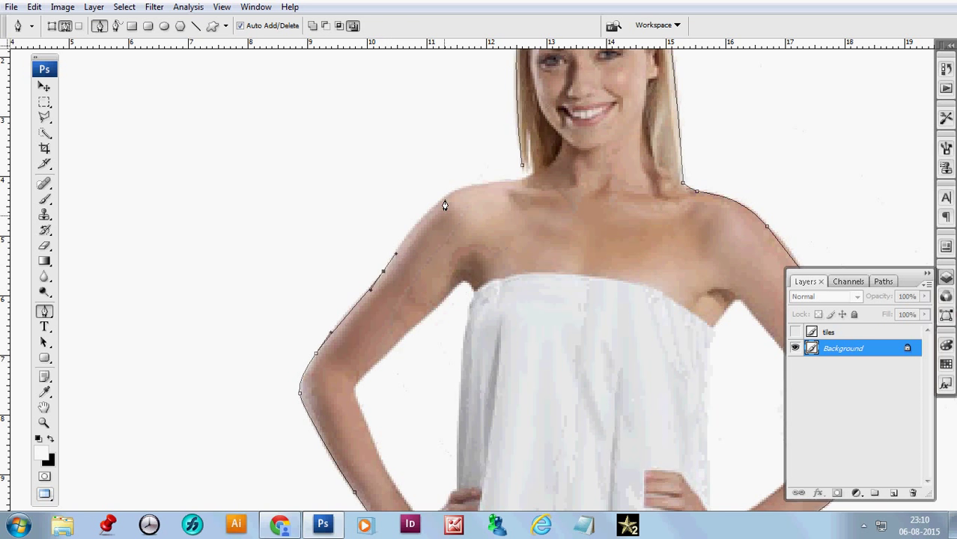
mouse_move(444, 201)
mouse_down()
mouse_move(461, 187)
mouse_move(412, 225)
mouse_up()
key(ctrl+z)
mouse_move(488, 184)
mouse_down()
mouse_move(502, 182)
mouse_move(479, 189)
mouse_up()
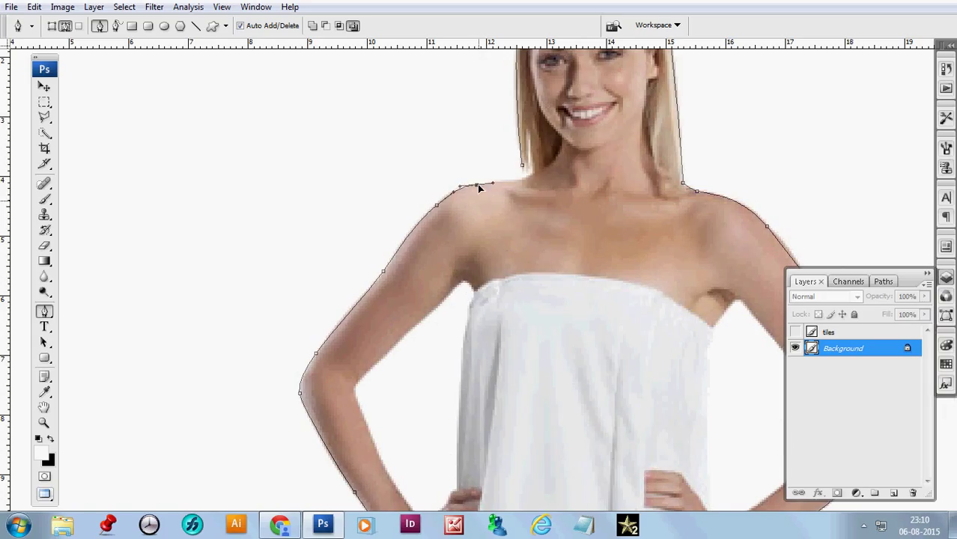
mouse_move(533, 175)
mouse_down()
mouse_move(541, 167)
mouse_move(527, 129)
mouse_up()
click(527, 181)
click(525, 163)
scroll(524, 172, up, 1)
scroll(525, 168, up, 1)
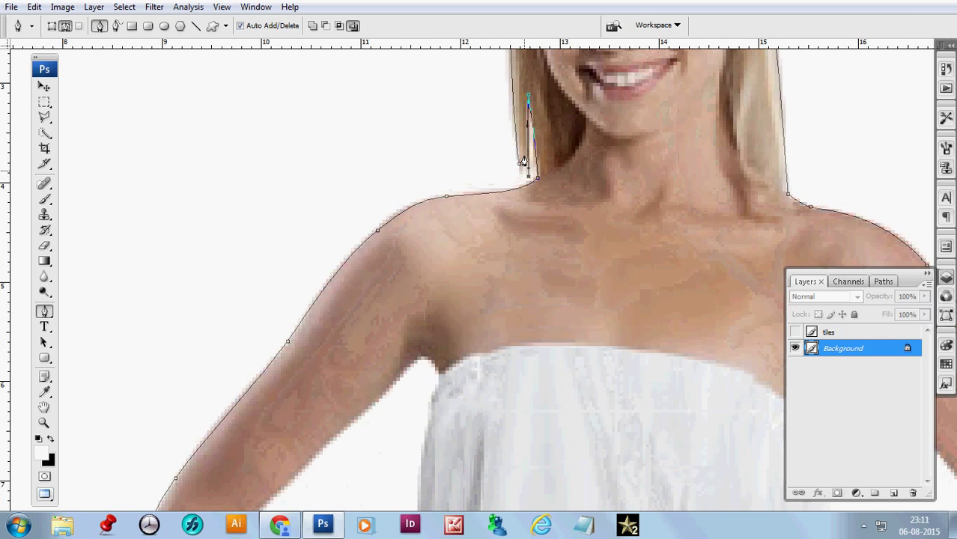
click(523, 163)
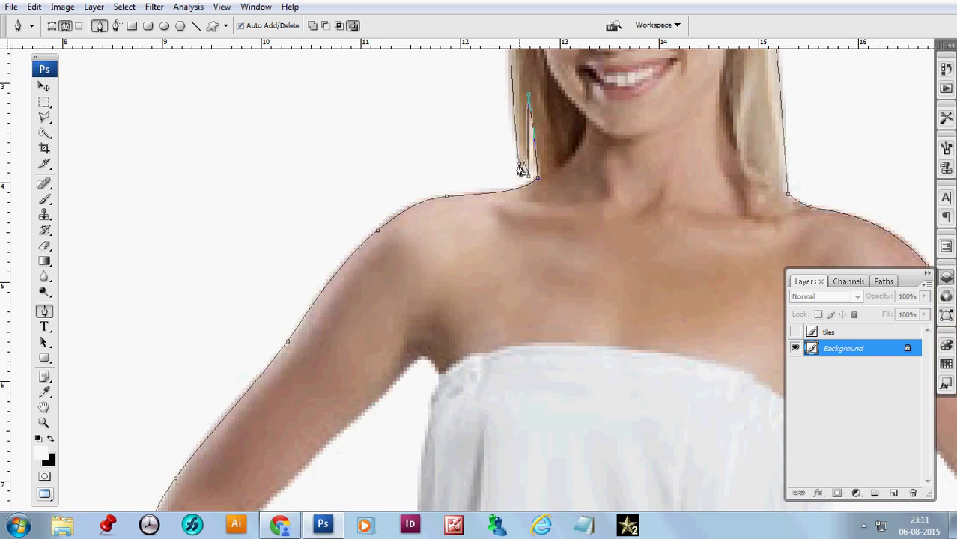
Zoom onto the left arm and start a new outline from inner arm to armpit.
alt+click(547, 159)
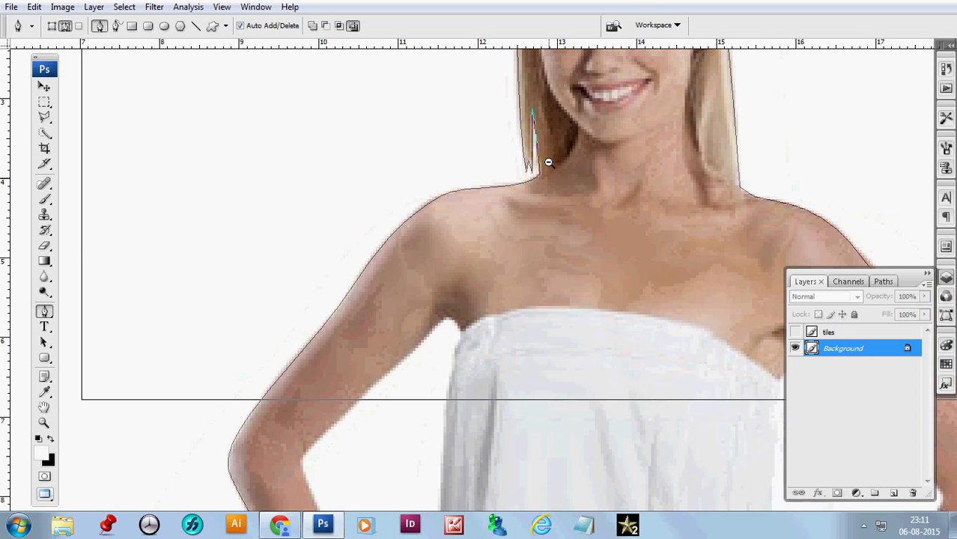
alt+click(549, 238)
click(352, 232)
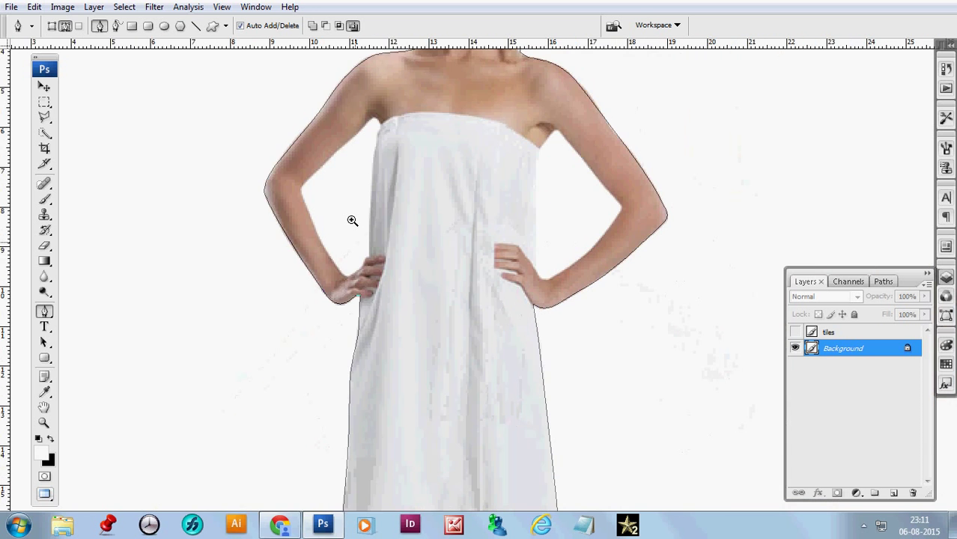
click(352, 218)
click(290, 207)
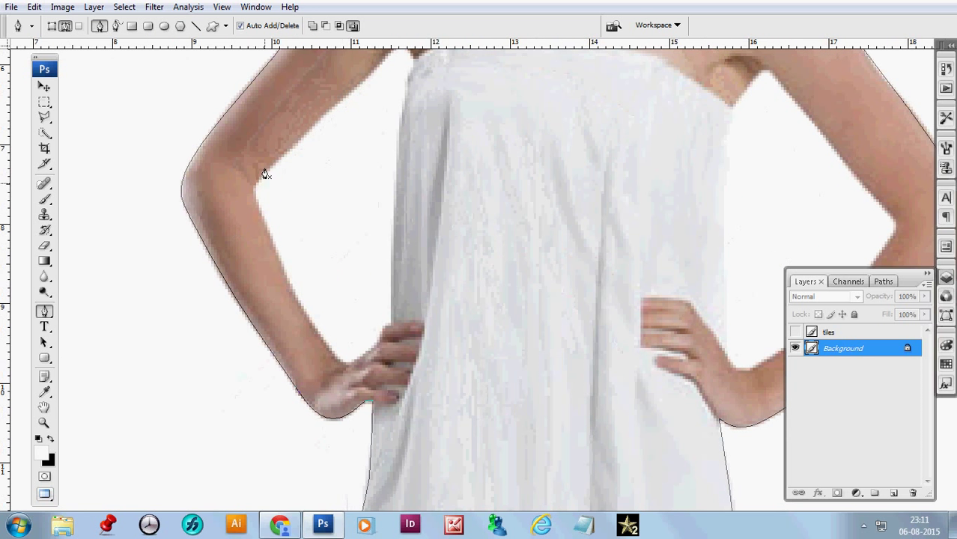
drag(253, 187, 253, 198)
mouse_move(296, 144)
mouse_down()
mouse_move(311, 127)
mouse_move(300, 139)
mouse_up()
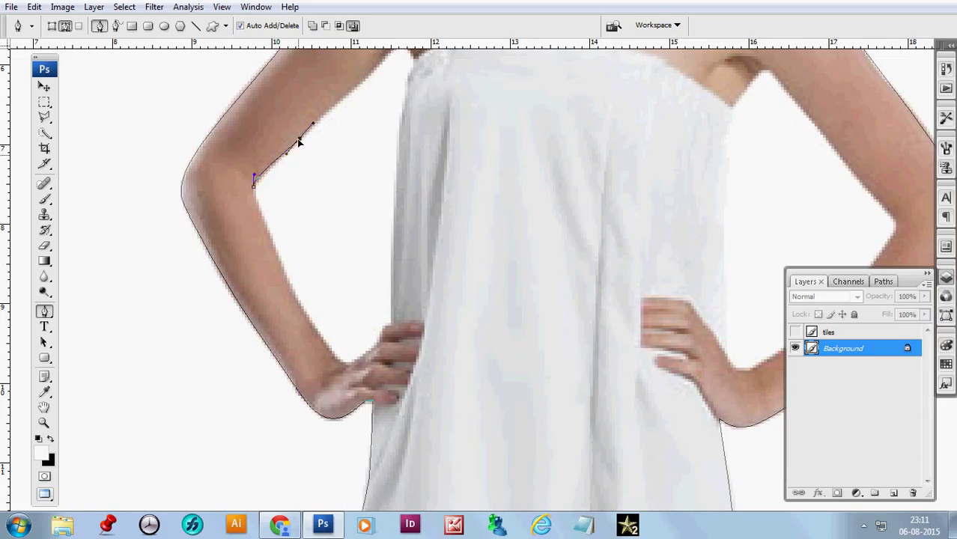
drag(351, 111, 298, 206)
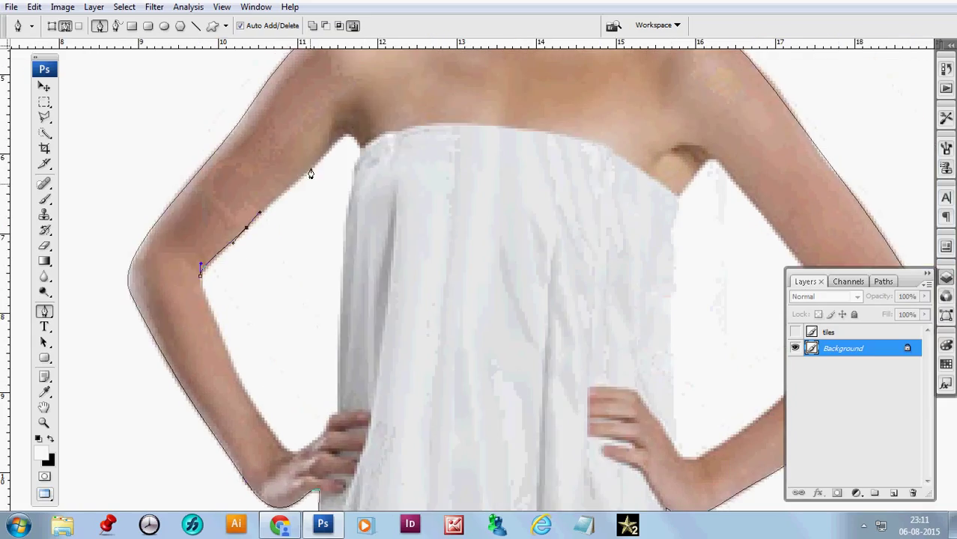
drag(346, 134, 355, 178)
click(349, 201)
Trace down the towel edge to the hand and close the left arm-gap outline.
drag(356, 255, 403, 155)
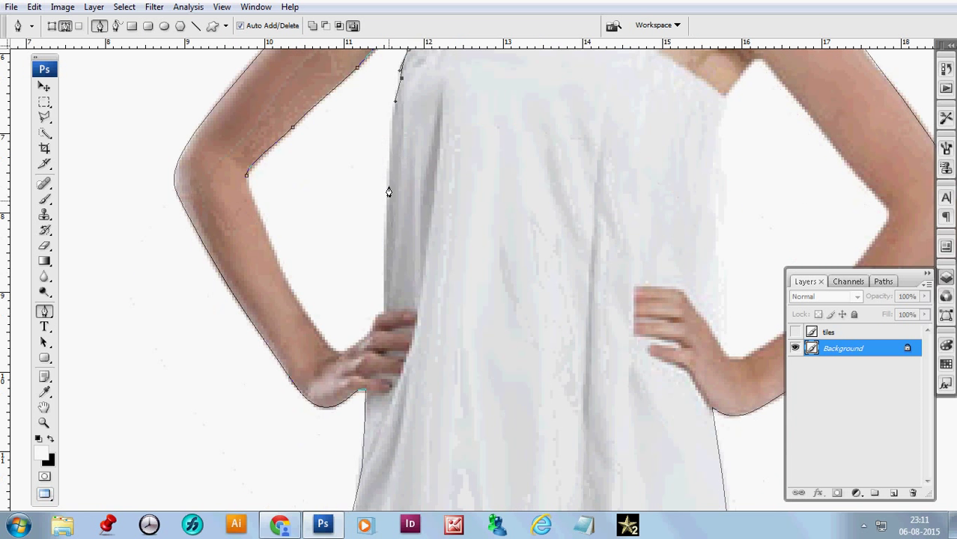
click(388, 192)
click(384, 248)
drag(384, 248, 401, 166)
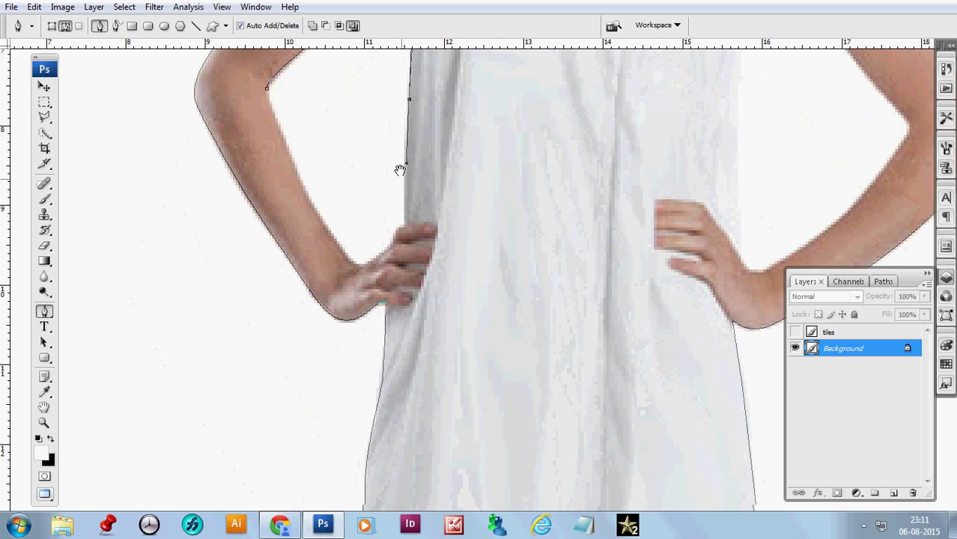
click(404, 229)
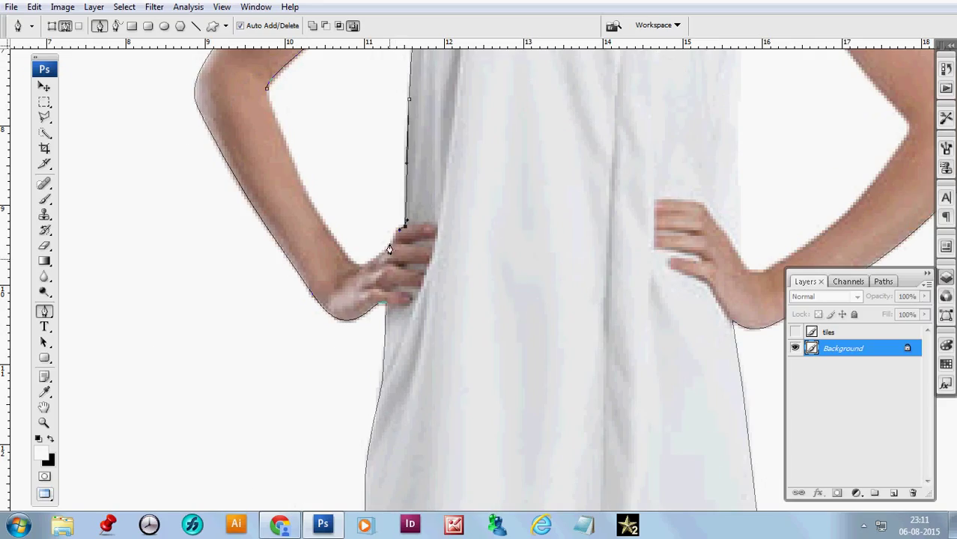
click(392, 248)
drag(361, 268, 355, 270)
drag(355, 268, 352, 261)
mouse_move(331, 173)
mouse_down()
mouse_move(364, 276)
mouse_move(331, 296)
mouse_move(346, 322)
mouse_up()
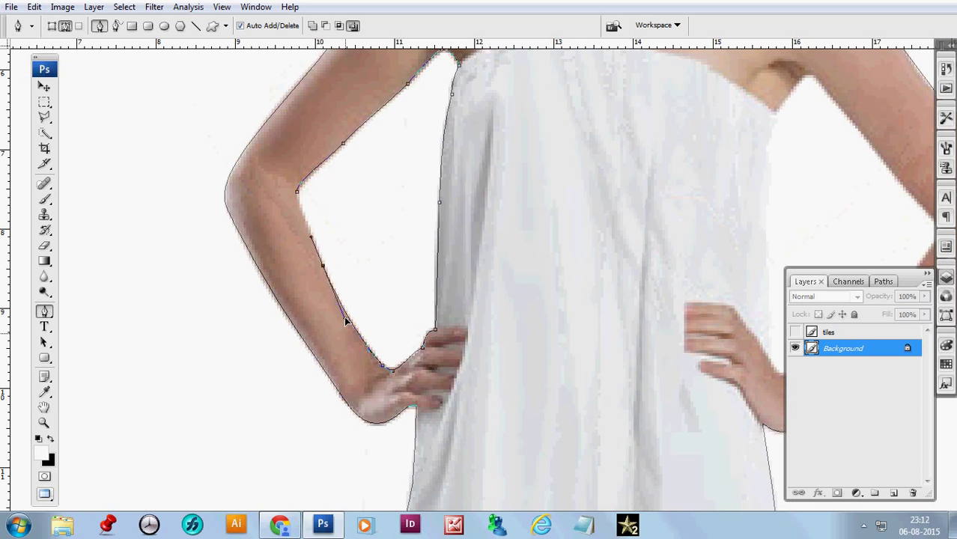
drag(298, 191, 298, 199)
key(ctrl+minus)
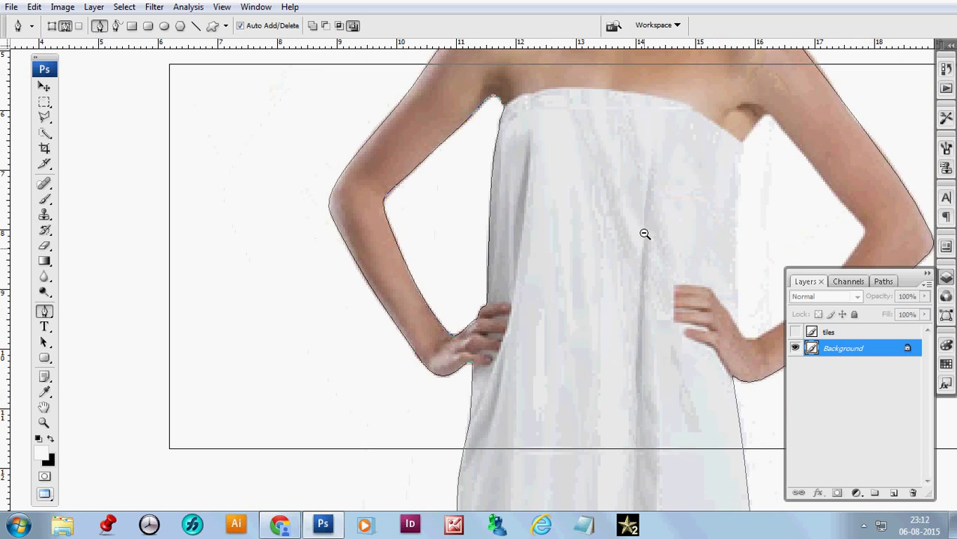
Zoom onto the right armpit and outline down the inner arm to the elbow.
drag(640, 235, 388, 247)
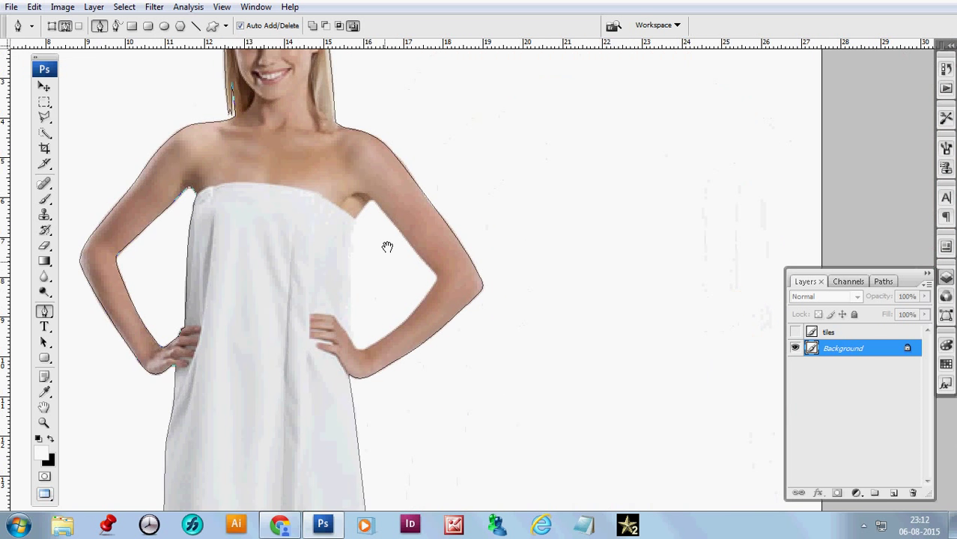
click(391, 217)
click(360, 187)
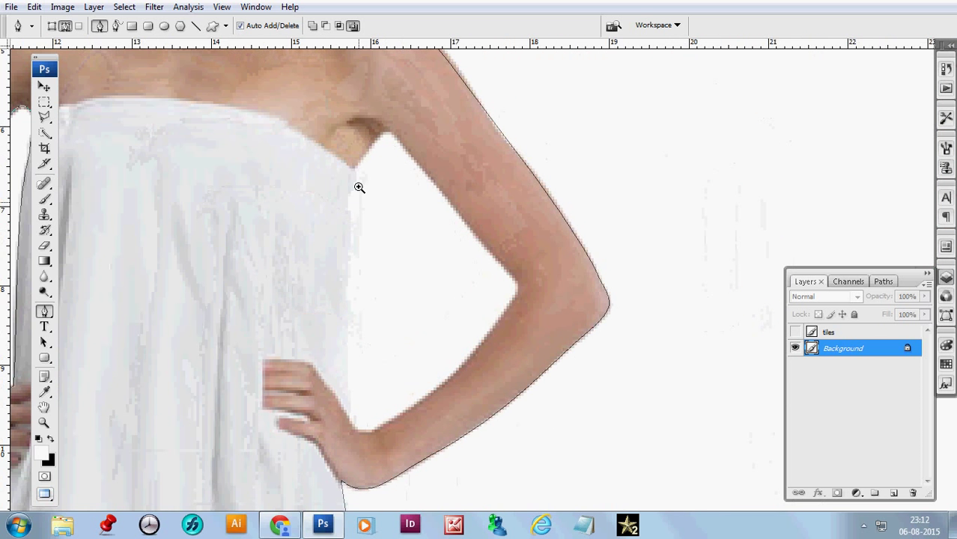
click(358, 186)
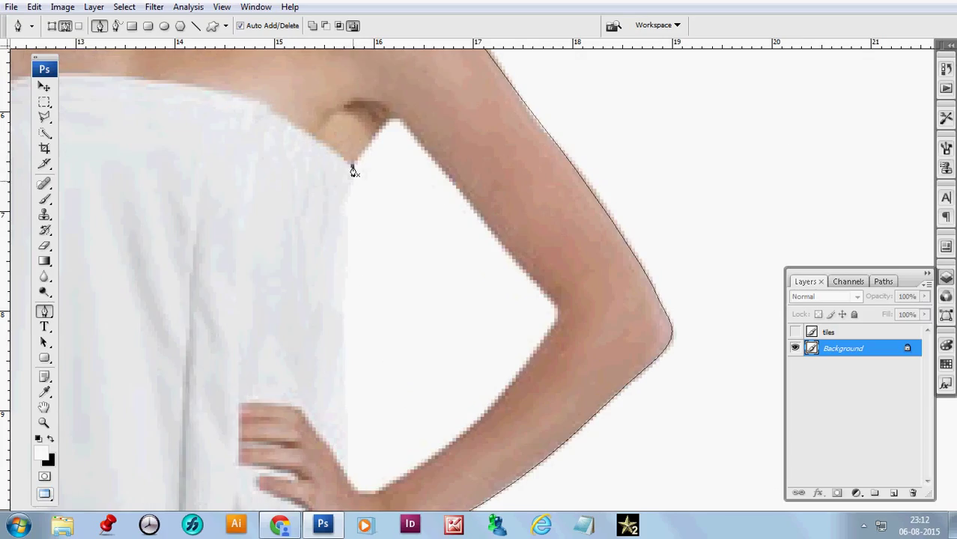
drag(351, 170, 355, 159)
drag(390, 116, 397, 112)
mouse_move(423, 143)
mouse_down()
mouse_move(432, 157)
mouse_move(412, 113)
mouse_up()
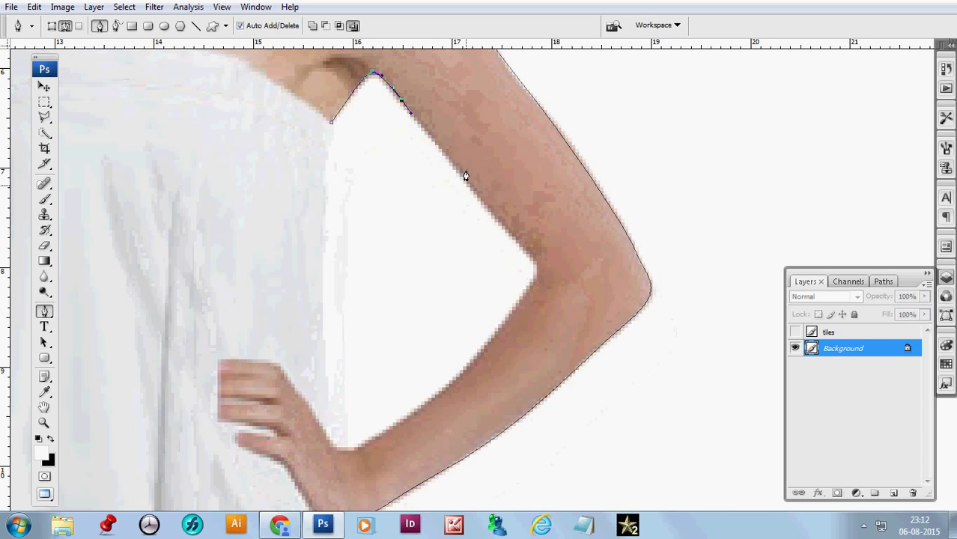
drag(458, 171, 479, 201)
click(537, 265)
Continue along the forearm and towel edge, close the right arm-gap outline, and zoom out.
mouse_move(532, 292)
mouse_down()
mouse_move(581, 236)
mouse_move(545, 275)
mouse_up()
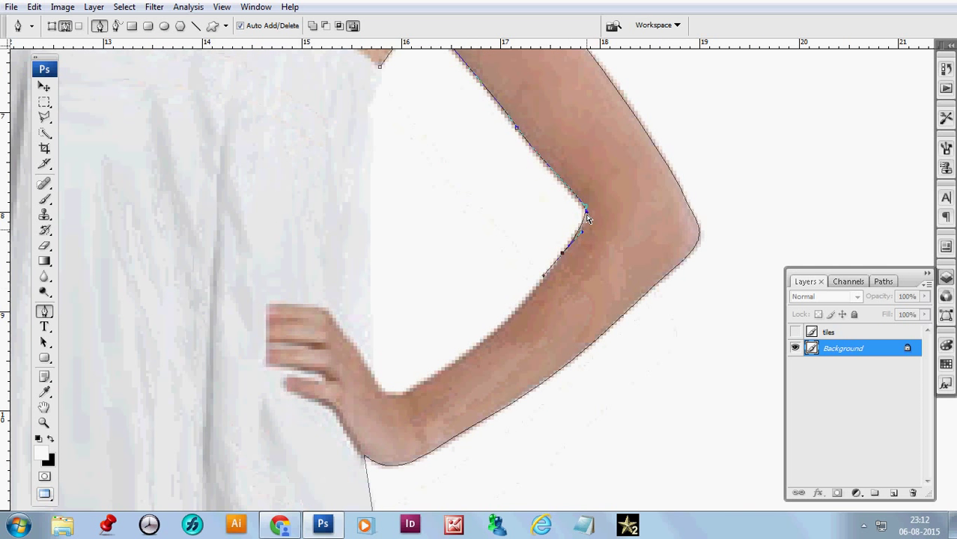
alt+click(587, 216)
drag(588, 223, 638, 146)
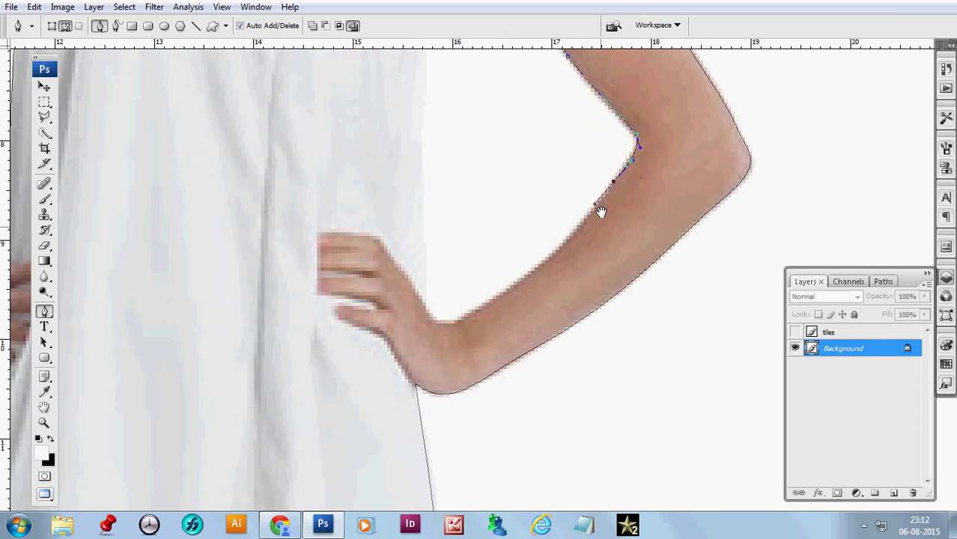
drag(536, 266, 487, 301)
alt+click(536, 267)
mouse_move(444, 324)
mouse_down()
mouse_move(436, 331)
mouse_move(422, 236)
mouse_up()
drag(425, 312, 424, 314)
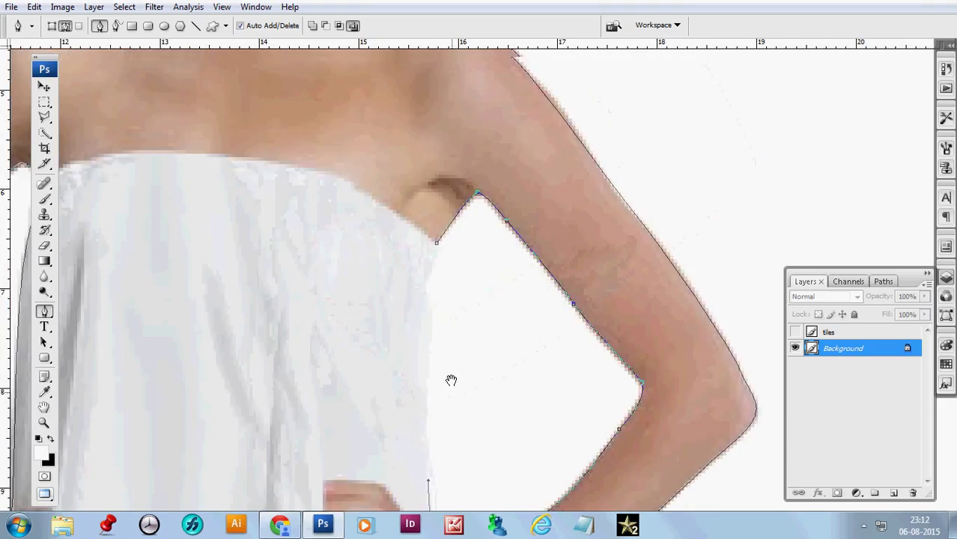
drag(447, 122, 451, 380)
drag(427, 328, 429, 279)
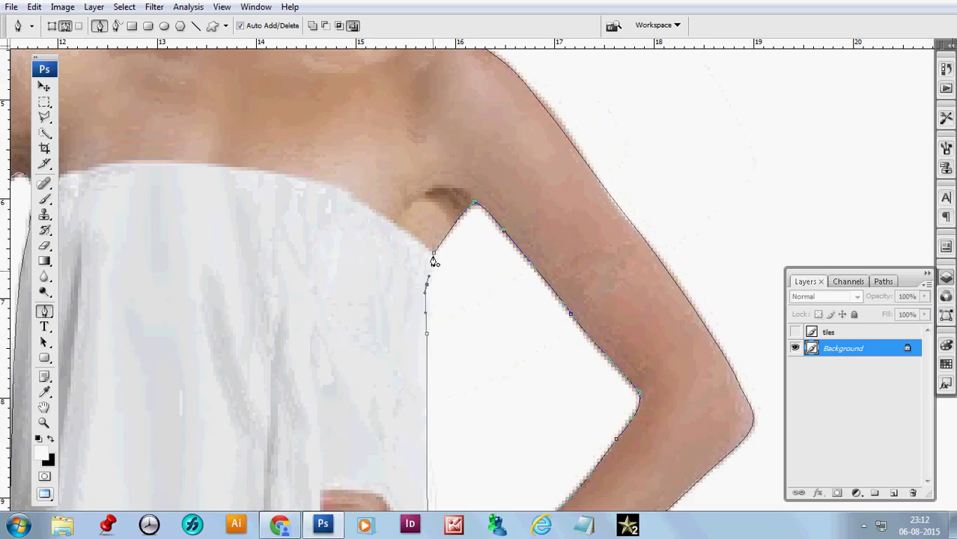
click(433, 252)
ctrl+click(434, 260)
ctrl+alt+click(479, 294)
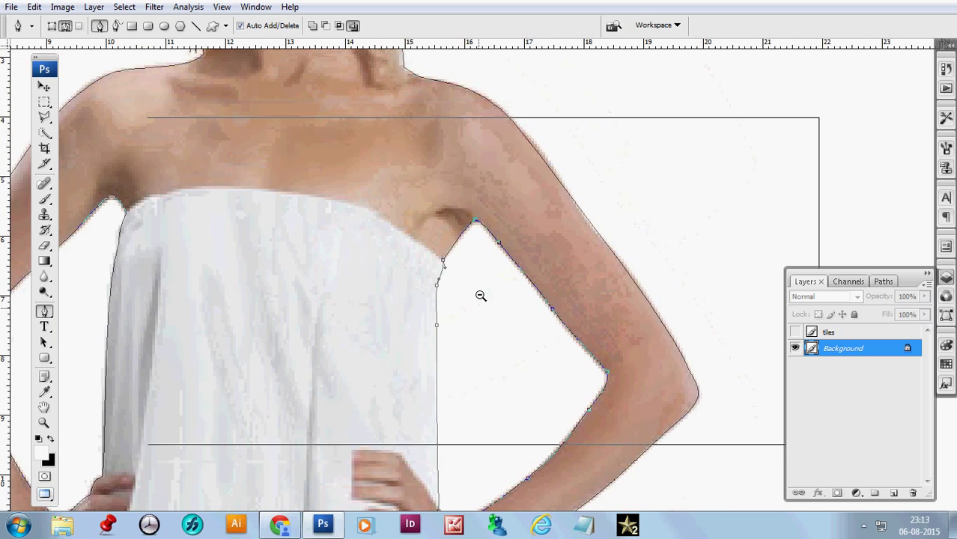
ctrl+alt+click(479, 293)
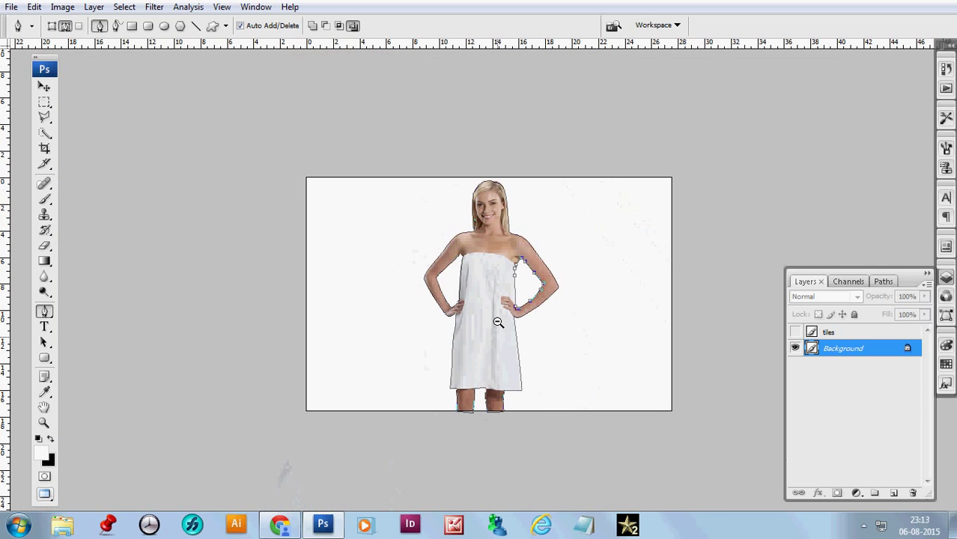
click(885, 286)
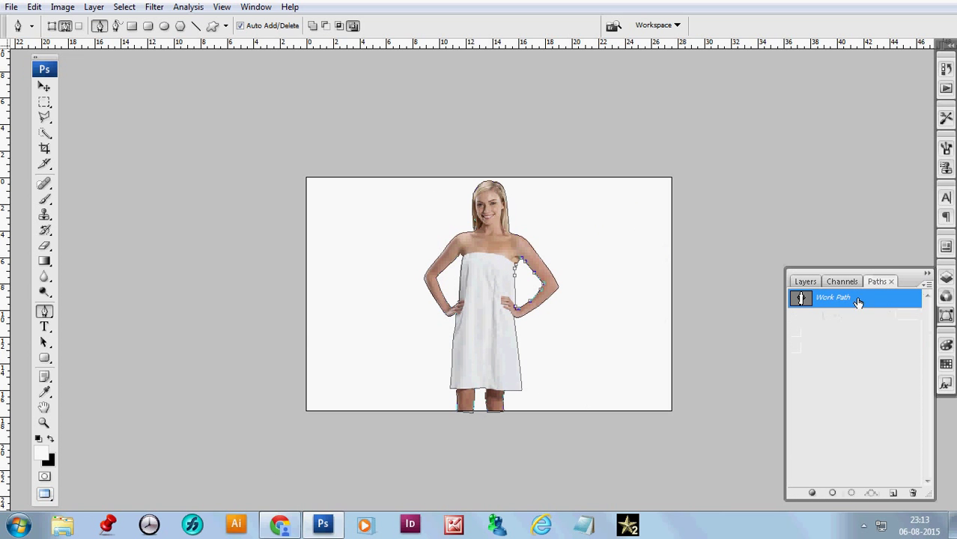
double_click(857, 297)
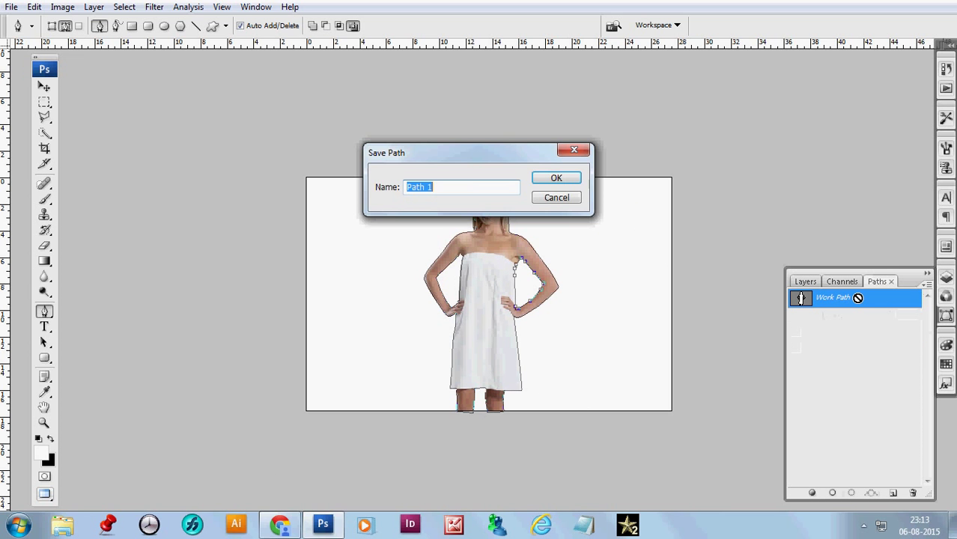
click(558, 180)
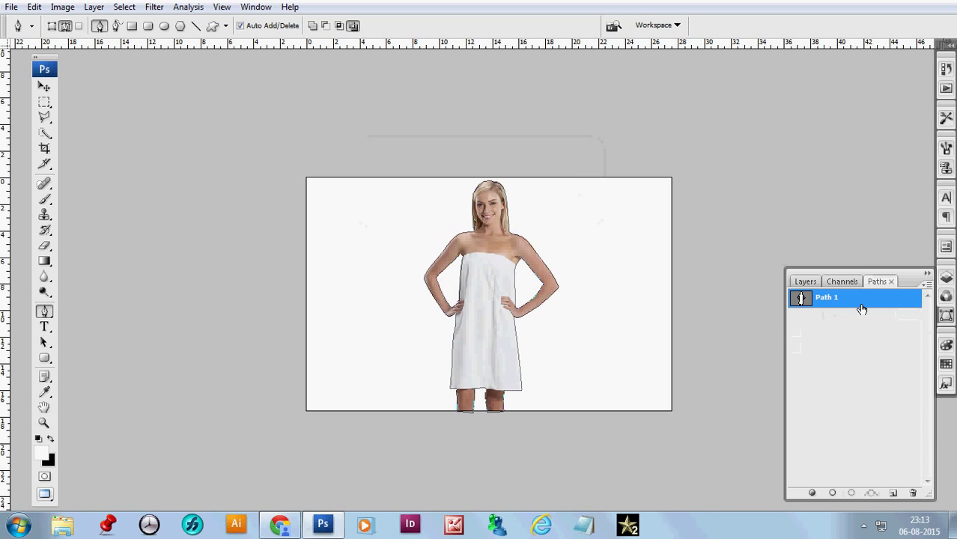
drag(861, 306, 834, 486)
drag(834, 486, 888, 492)
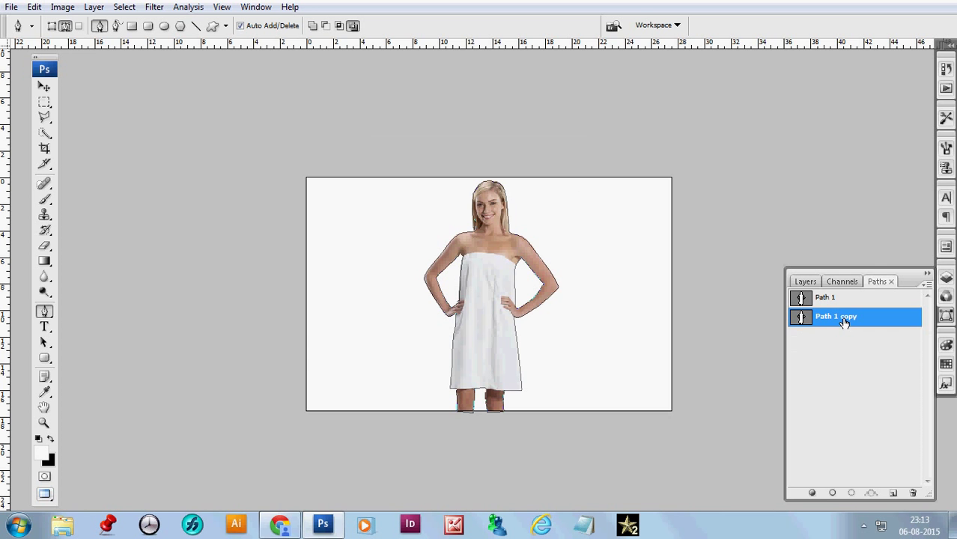
ctrl+click(528, 268)
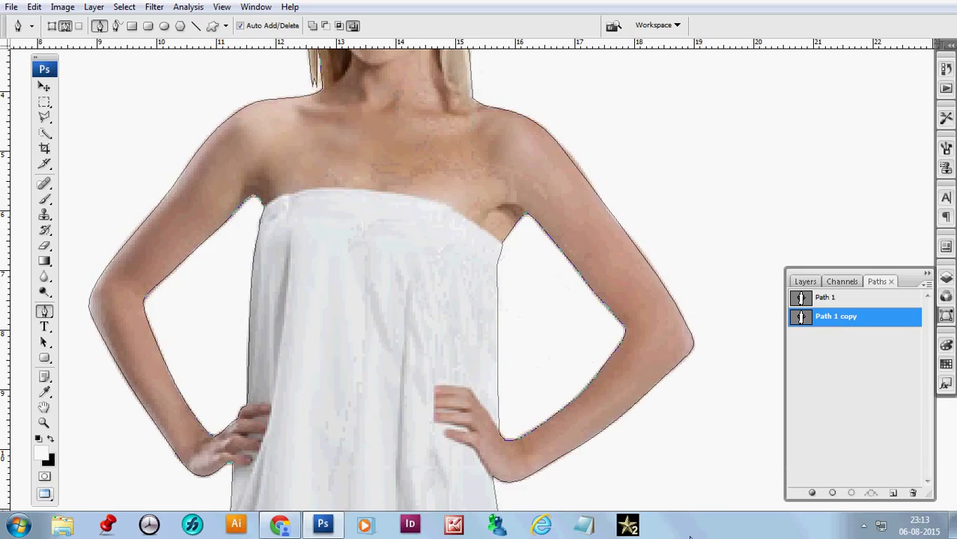
click(863, 526)
right_click(852, 454)
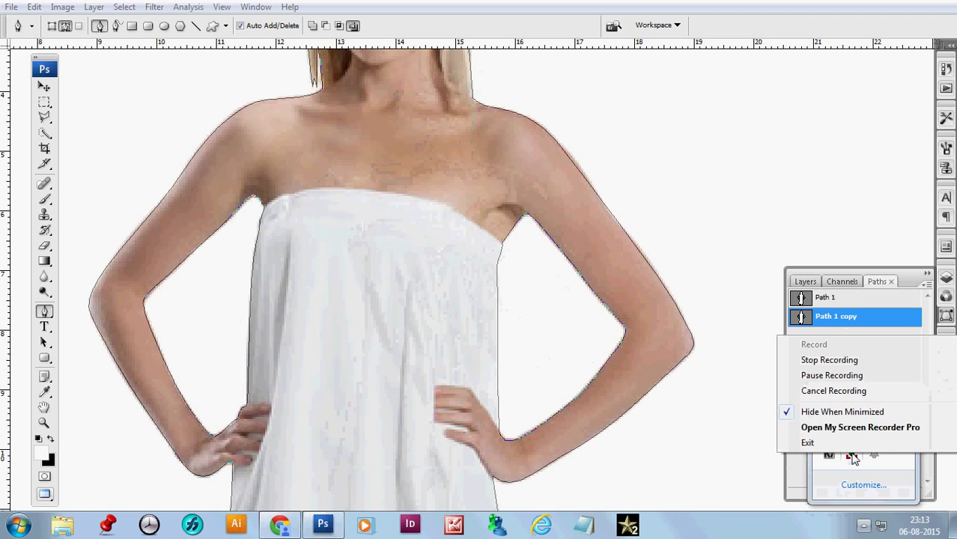
click(831, 376)
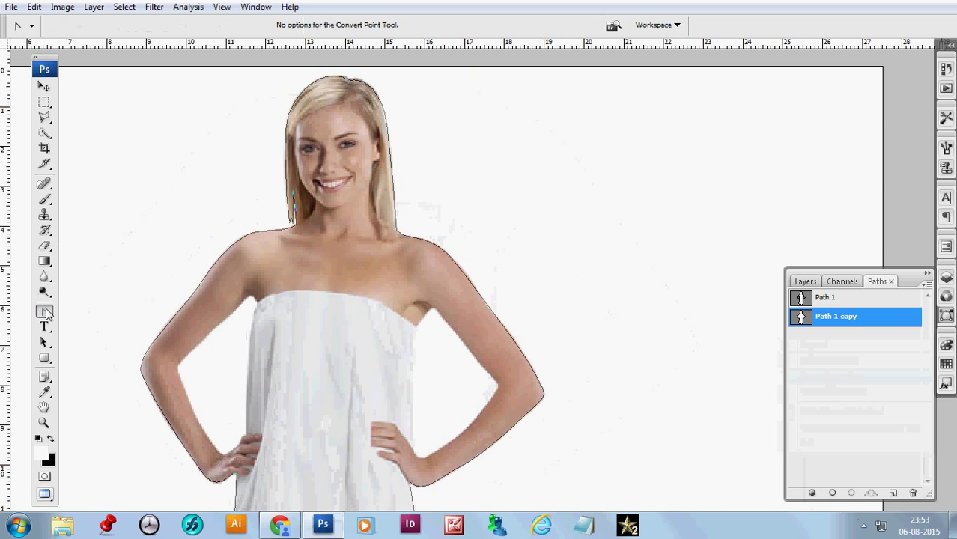
Switch to the anchor-editing pen and delete the left shoulder and neck anchors.
right_click(45, 311)
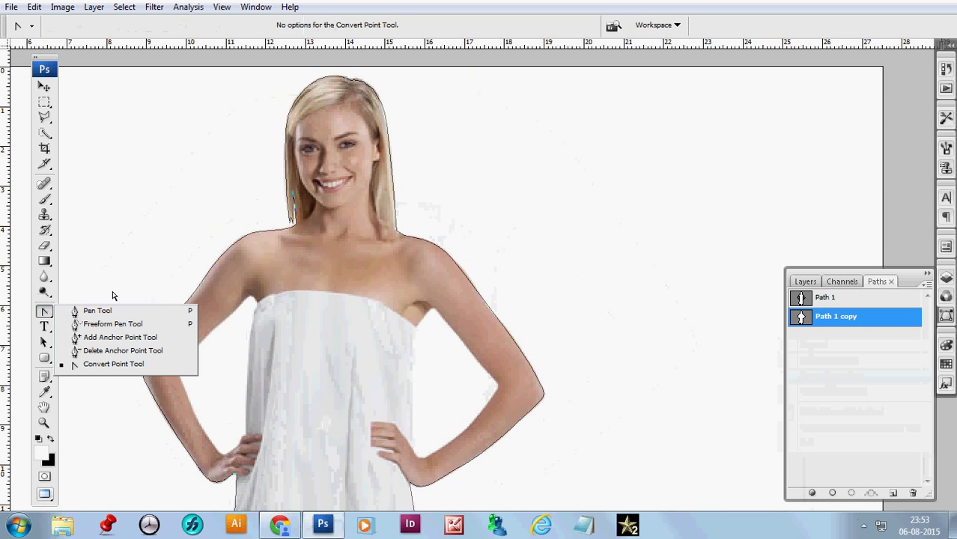
click(96, 310)
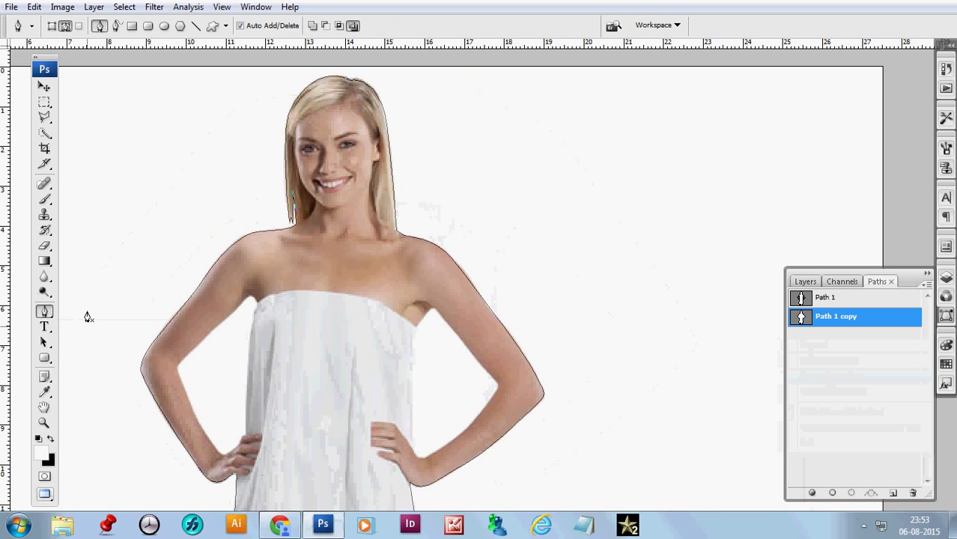
ctrl+click(228, 255)
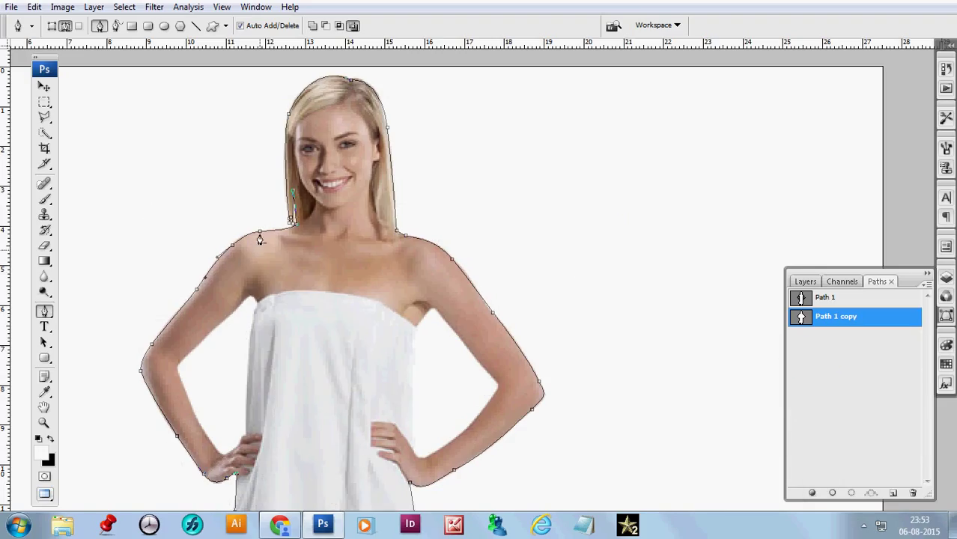
click(259, 234)
click(228, 250)
drag(292, 224, 294, 235)
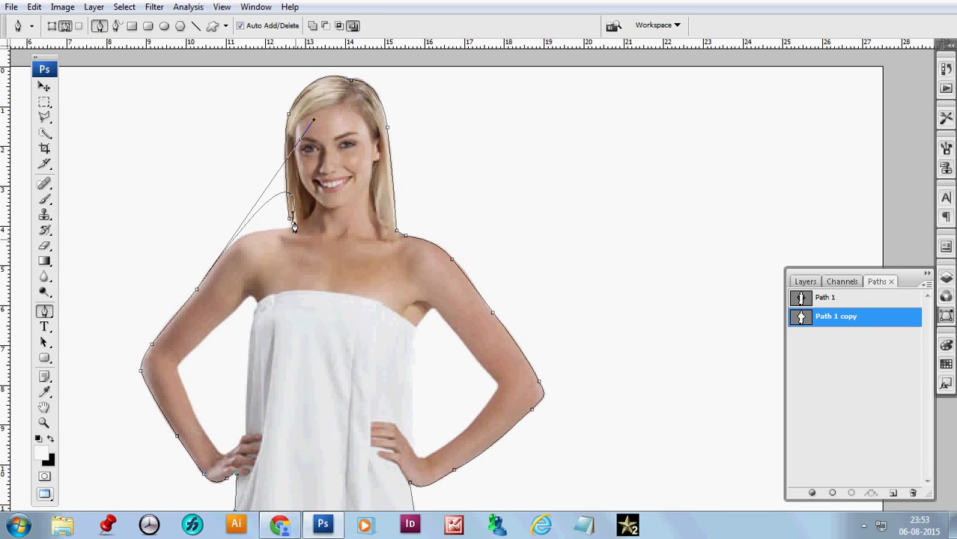
click(292, 223)
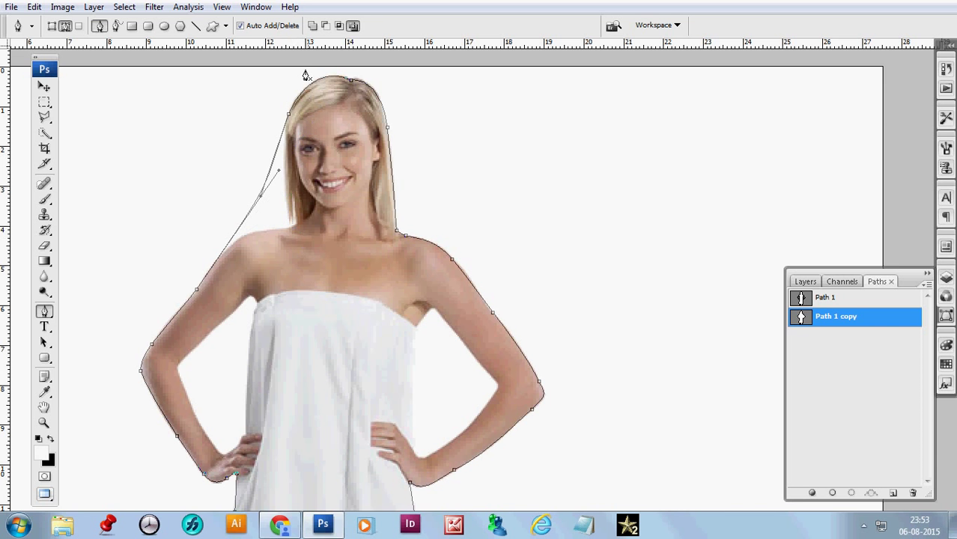
drag(294, 117, 301, 136)
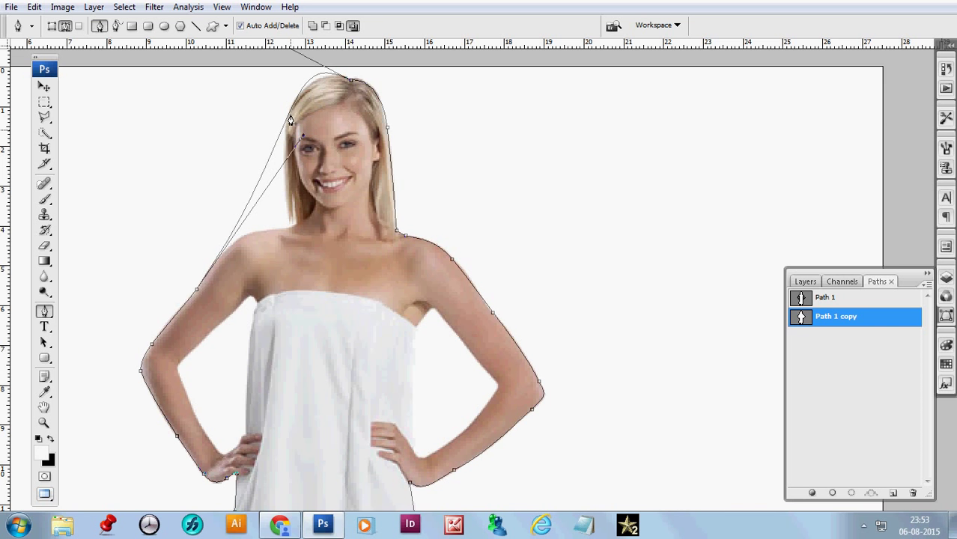
Delete the hair, right shoulder and right arm anchors from Path 1 copy.
click(387, 128)
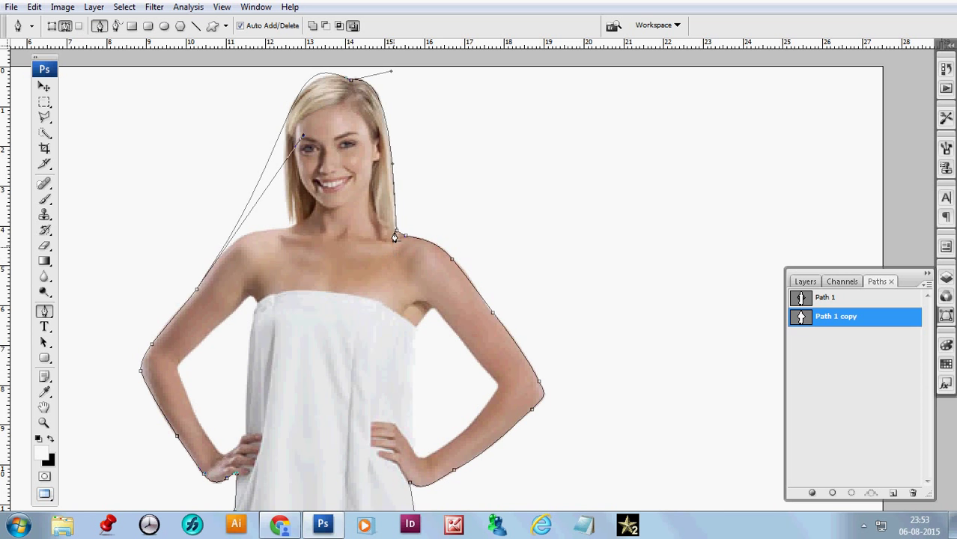
click(396, 231)
click(404, 241)
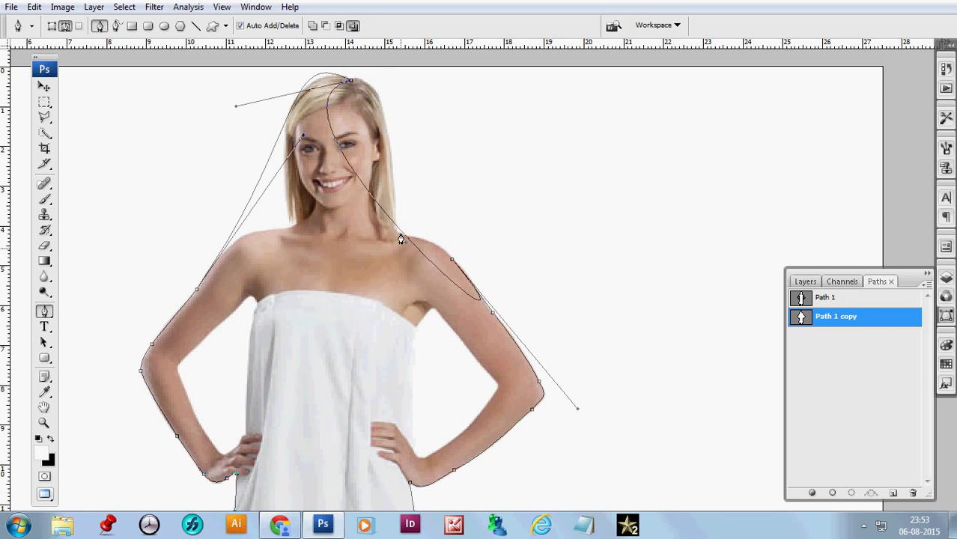
click(350, 82)
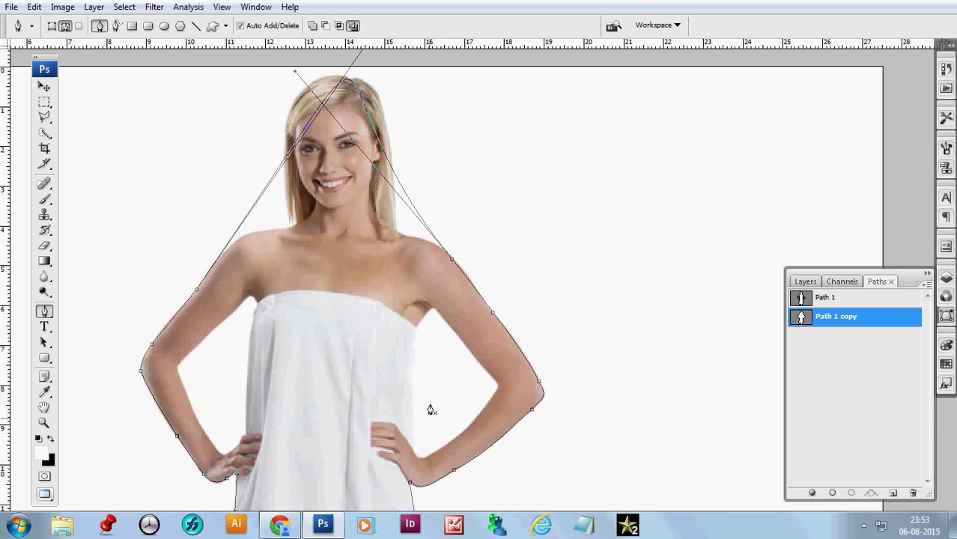
click(453, 262)
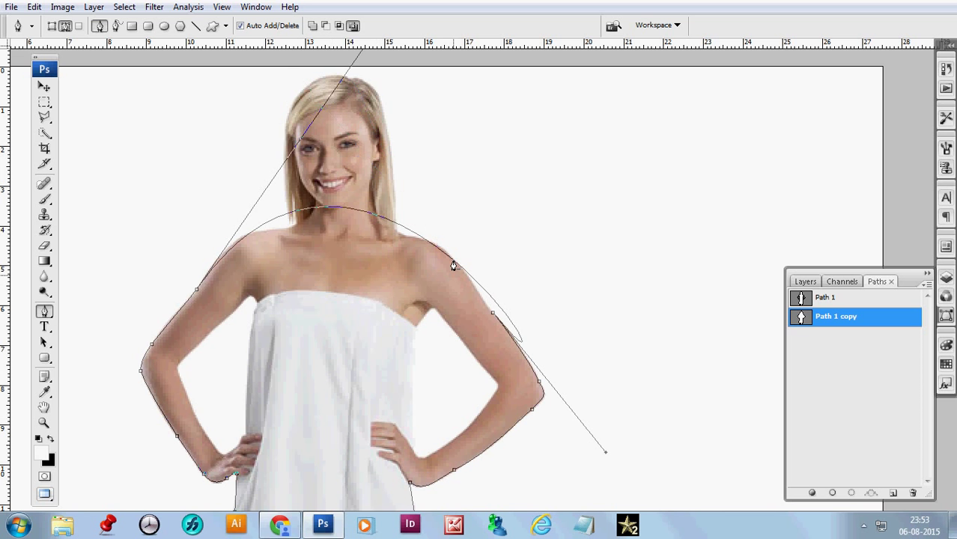
click(539, 384)
click(531, 411)
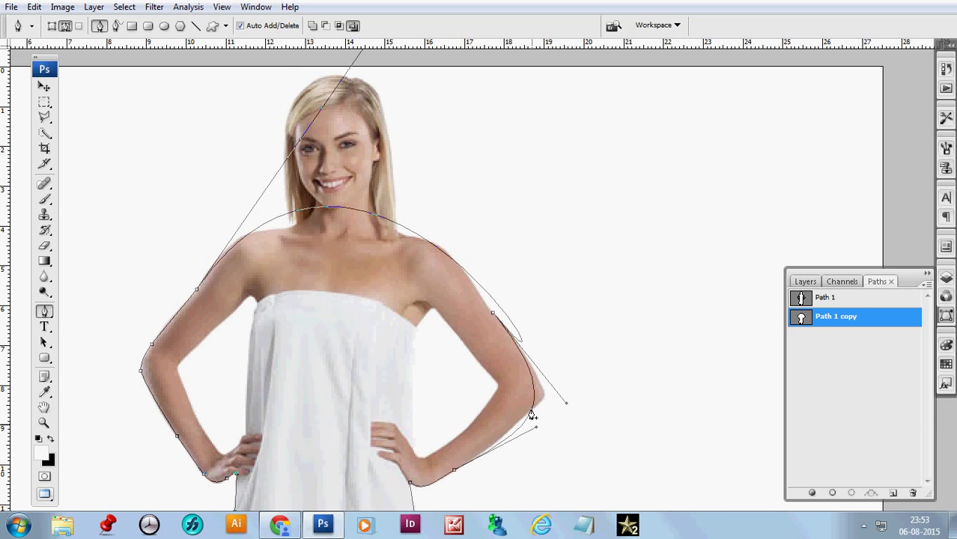
click(454, 470)
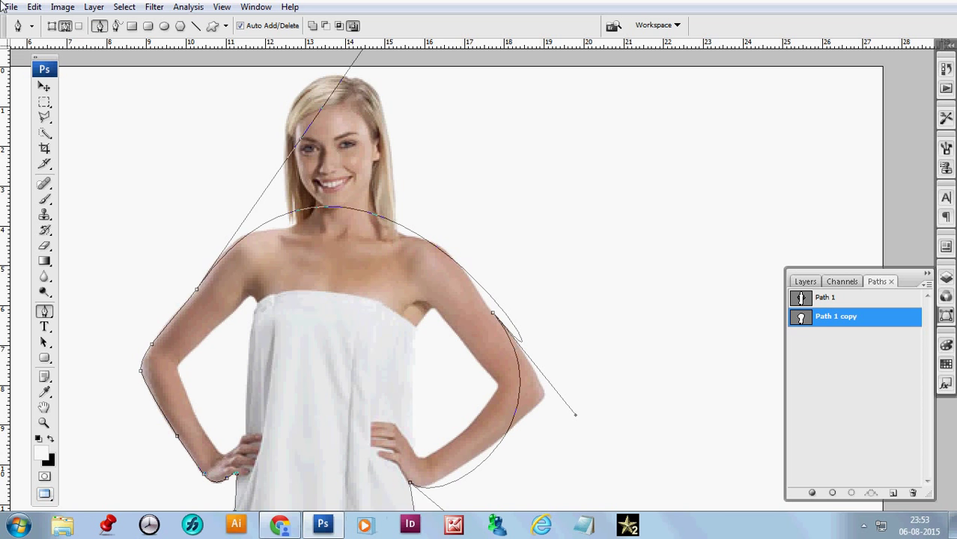
Delete the remaining left arm and right-shoulder anchors, then zoom out.
click(139, 377)
click(150, 347)
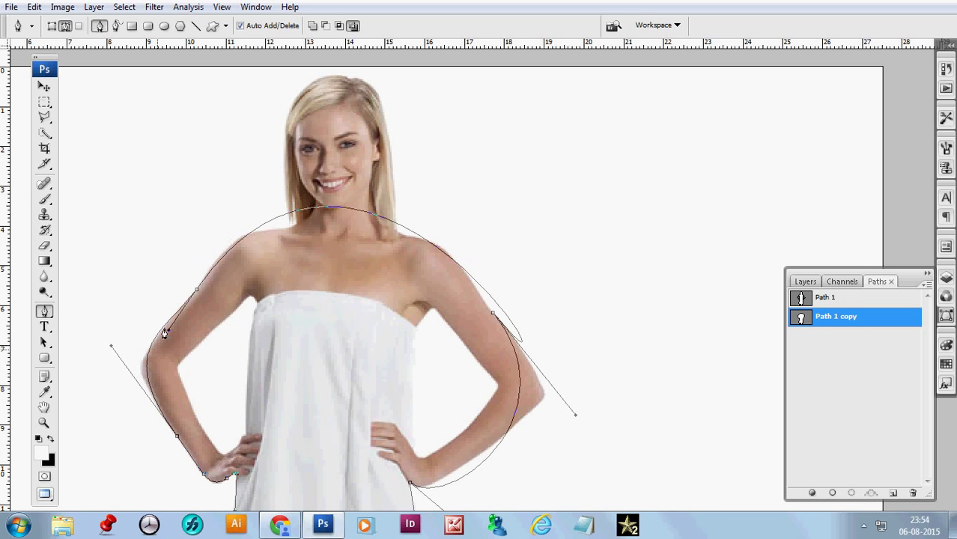
click(197, 291)
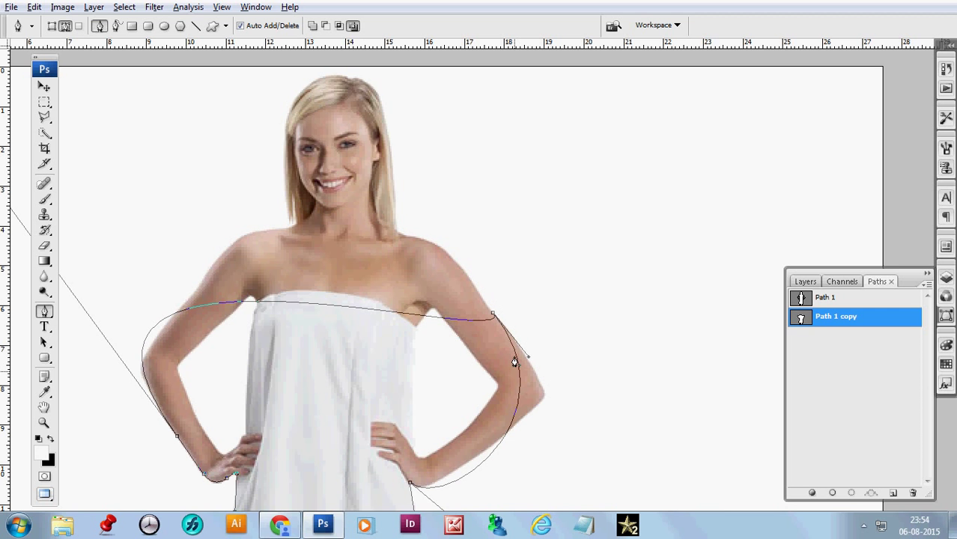
key(alt)
click(492, 317)
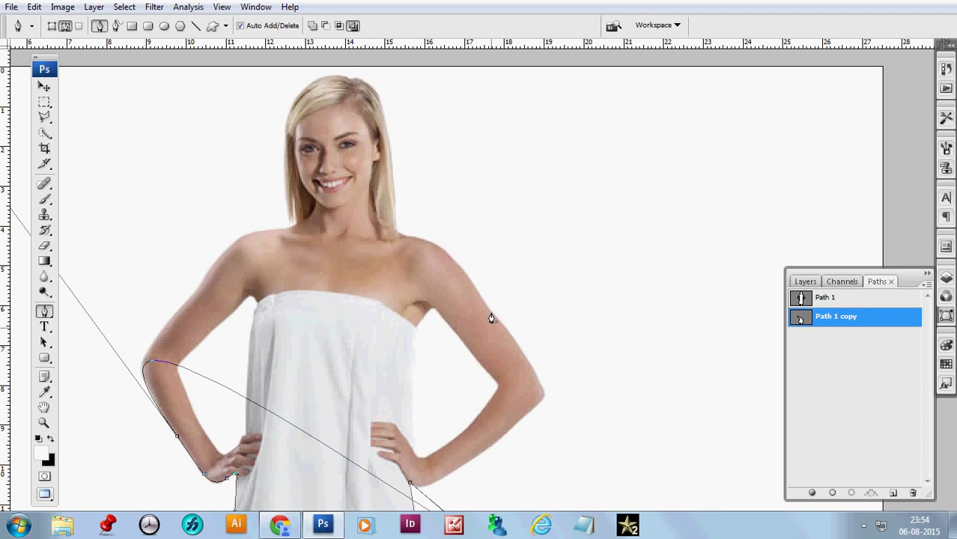
ctrl+alt+click(425, 464)
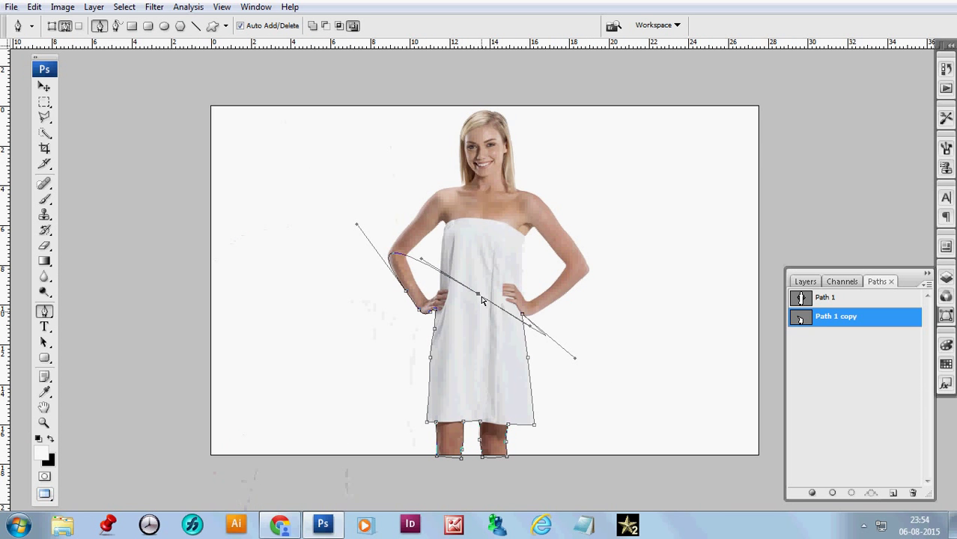
Pull the towel path onto the towel's top edge and bend it around the right armpit.
drag(479, 301, 480, 220)
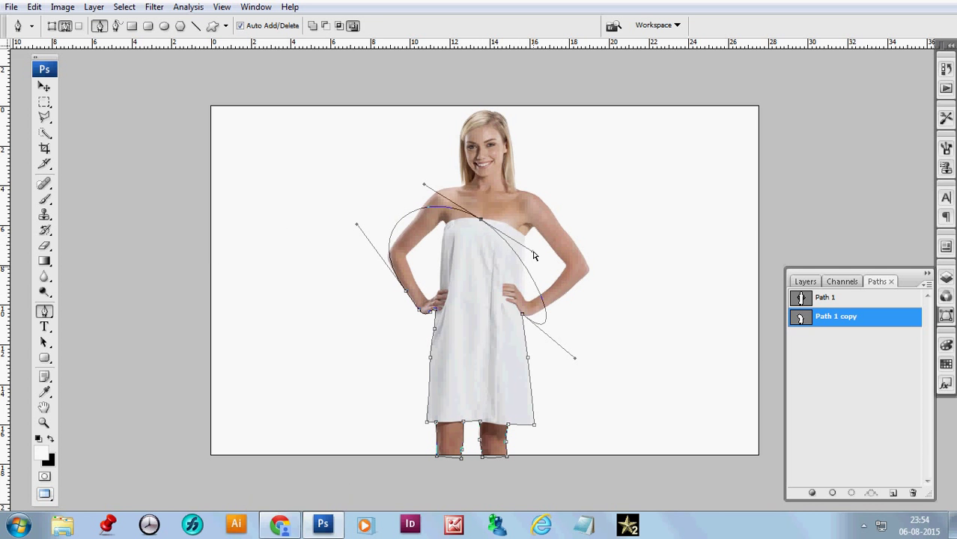
drag(534, 257, 541, 224)
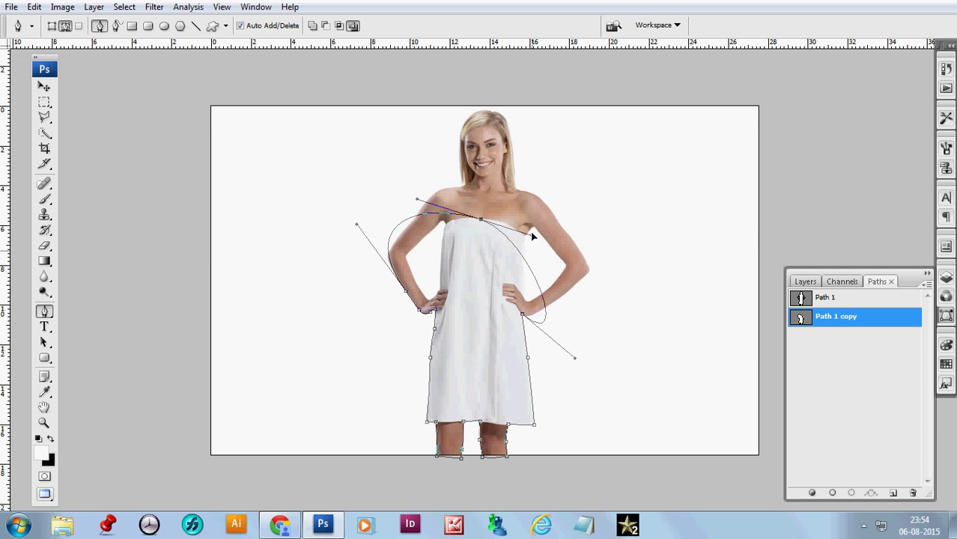
click(538, 277)
drag(537, 273, 524, 236)
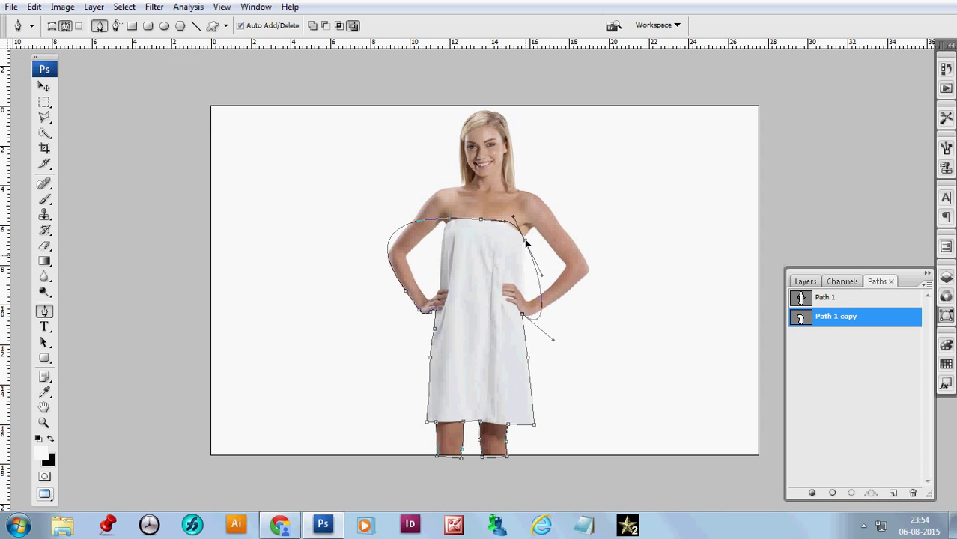
ctrl+click(525, 236)
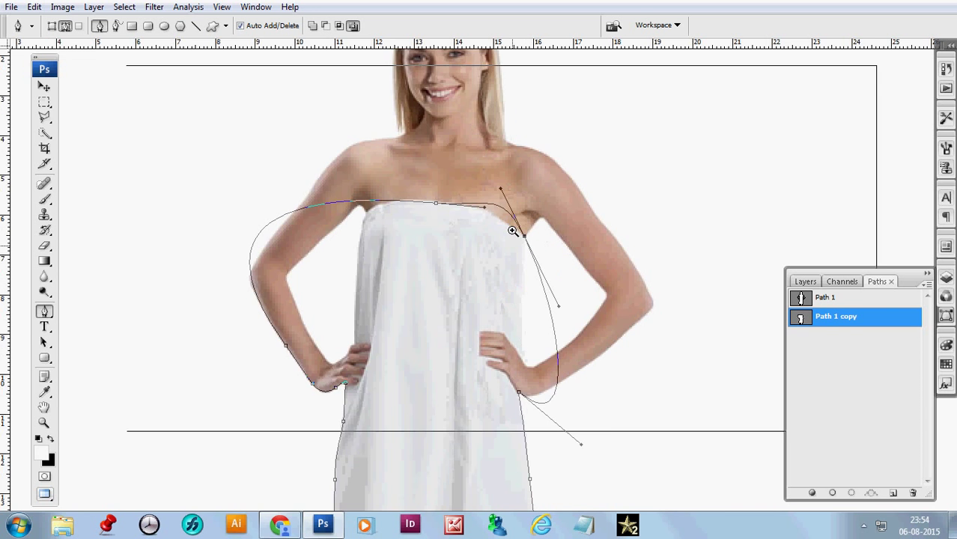
mouse_move(495, 173)
mouse_down()
mouse_move(497, 218)
mouse_move(488, 199)
mouse_up()
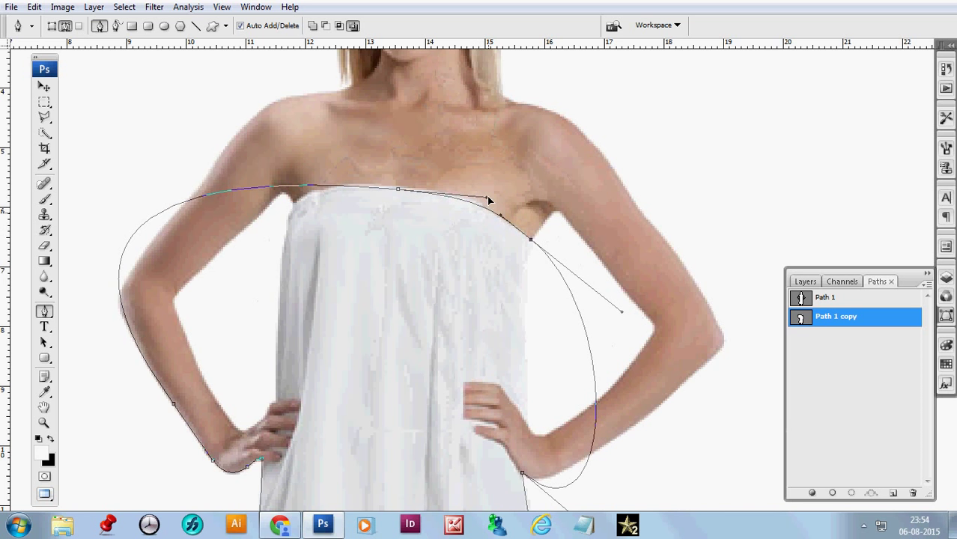
Move the chest and arm anchors onto the towel edge and curve the path around the left armpit.
drag(399, 193, 403, 187)
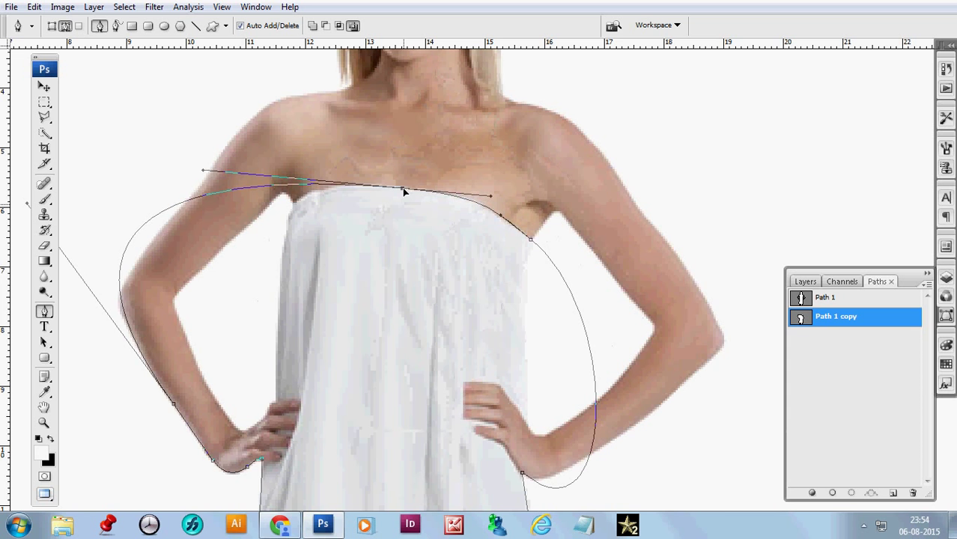
click(124, 253)
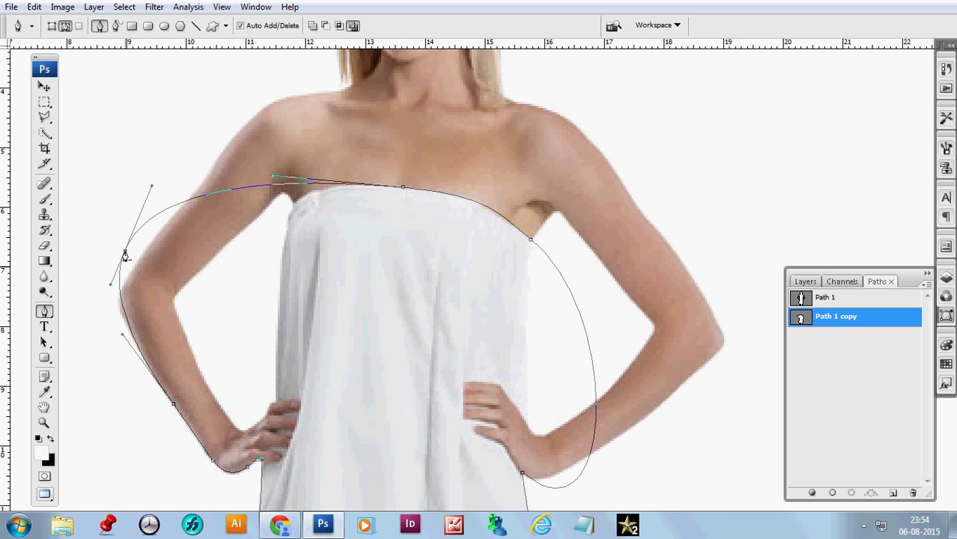
drag(124, 254, 294, 208)
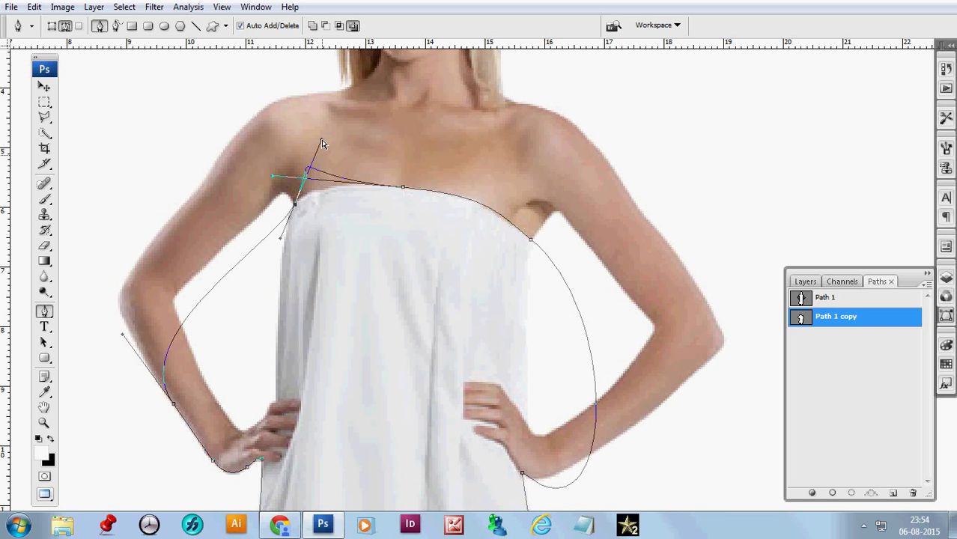
mouse_move(321, 140)
mouse_down()
mouse_move(312, 202)
mouse_move(299, 198)
mouse_move(310, 179)
mouse_up()
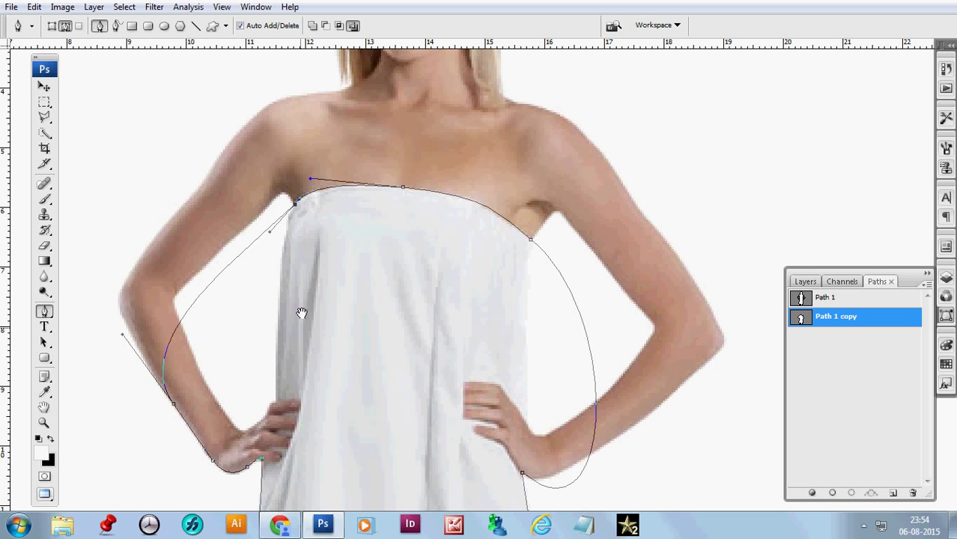
Align the path along the towel's upper-left side, then bring the left hand into view.
drag(301, 314, 365, 234)
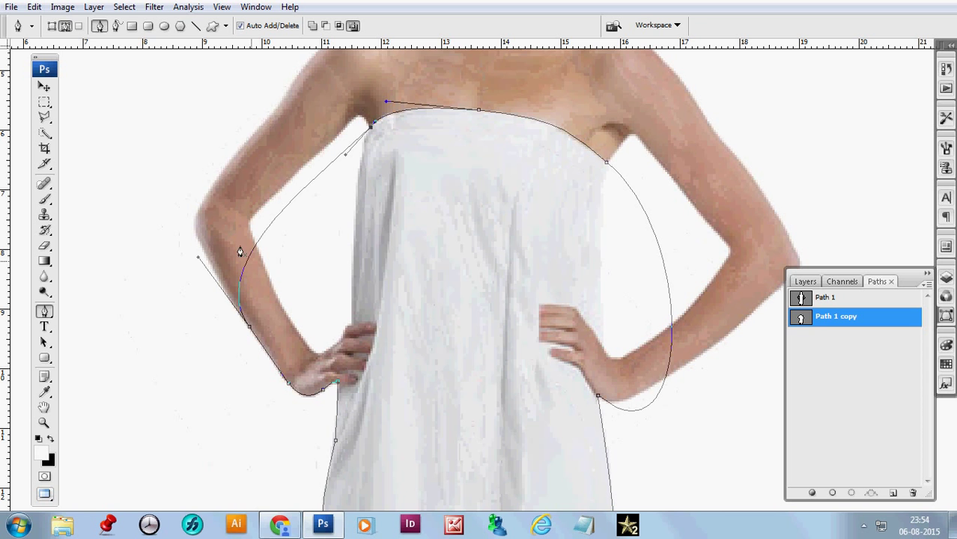
mouse_move(250, 331)
mouse_down()
mouse_move(362, 321)
mouse_move(353, 328)
mouse_up()
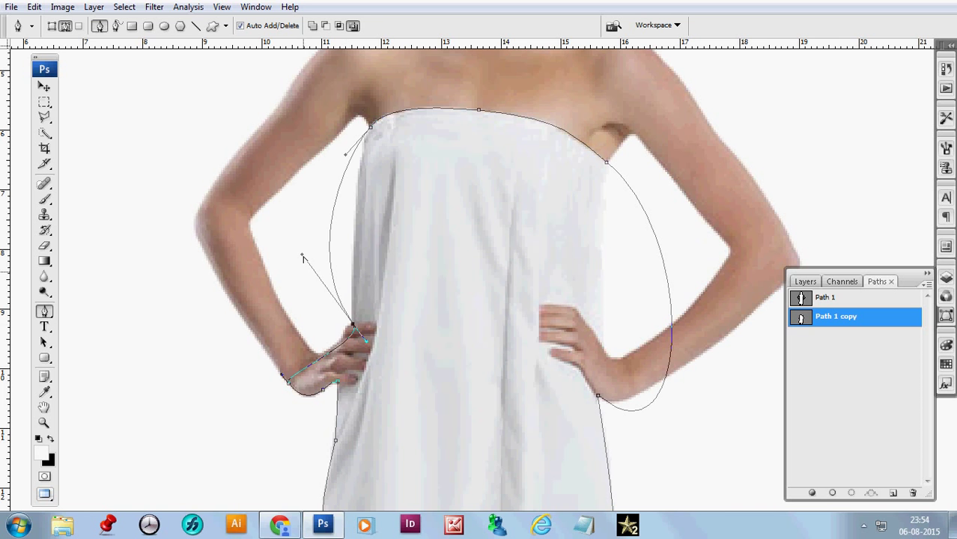
drag(302, 258, 353, 246)
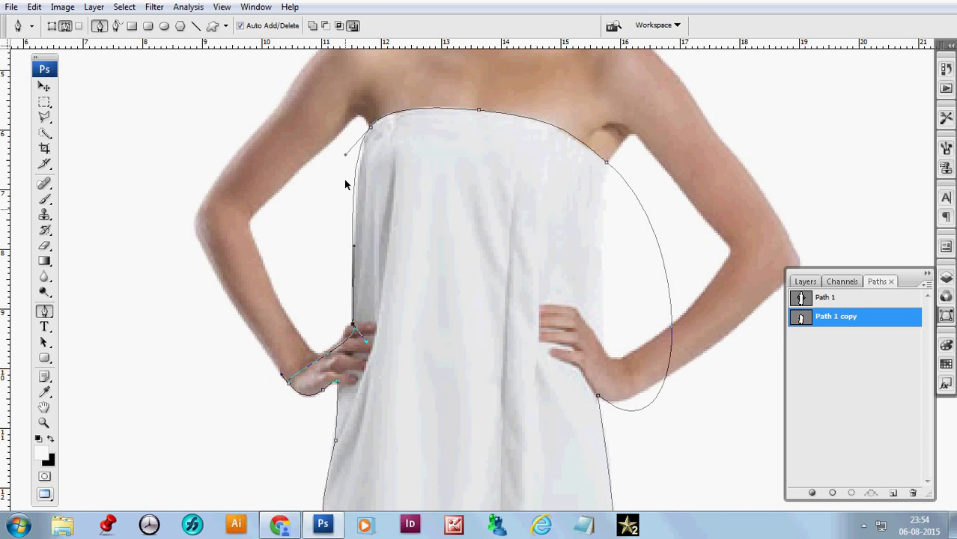
mouse_move(358, 155)
mouse_down()
mouse_move(357, 166)
mouse_move(370, 141)
mouse_up()
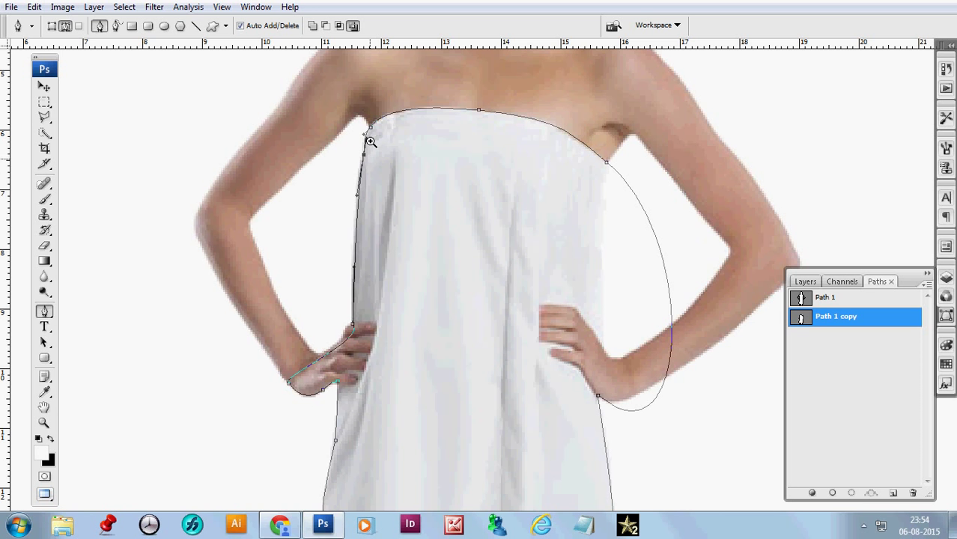
click(369, 141)
click(364, 155)
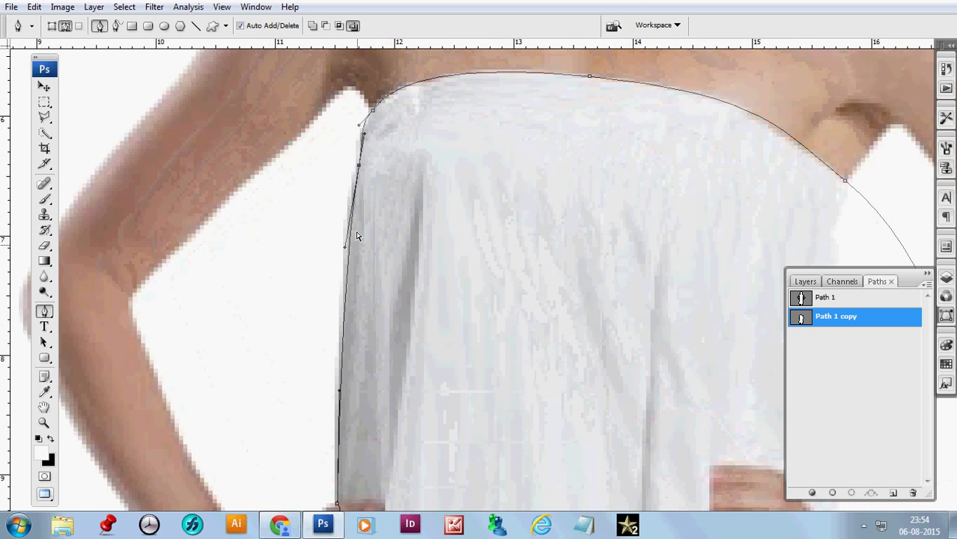
drag(344, 247, 336, 263)
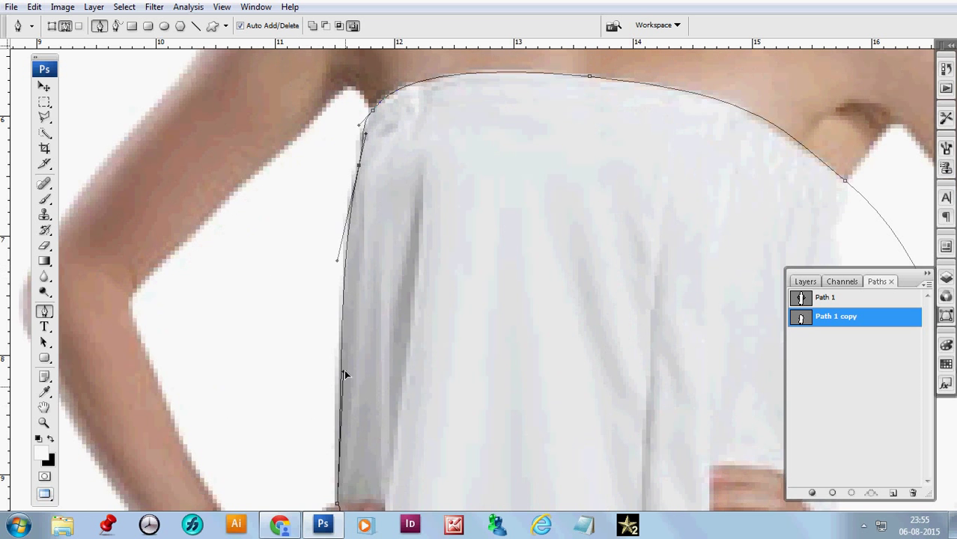
drag(344, 369, 395, 173)
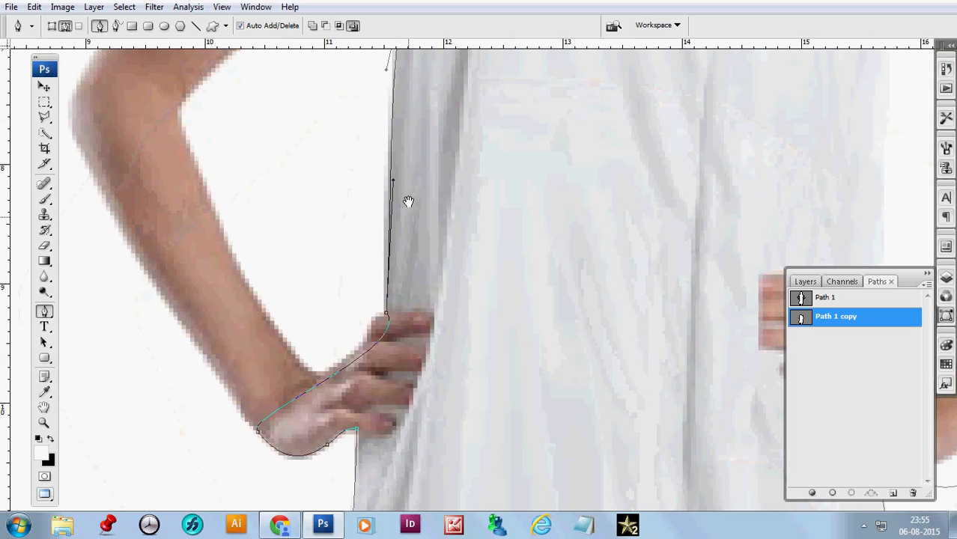
Reshape the path curves below and over the top of the left hand.
click(385, 316)
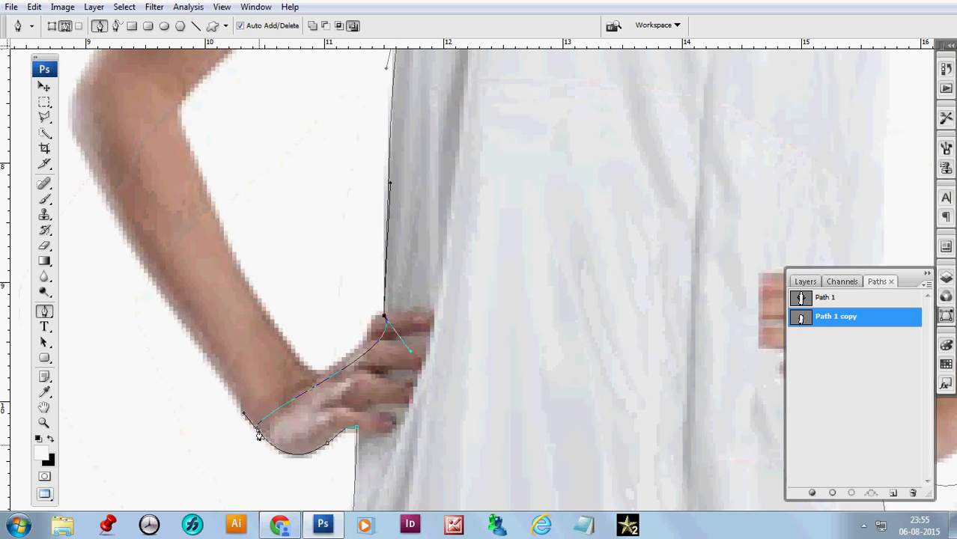
drag(257, 435, 432, 335)
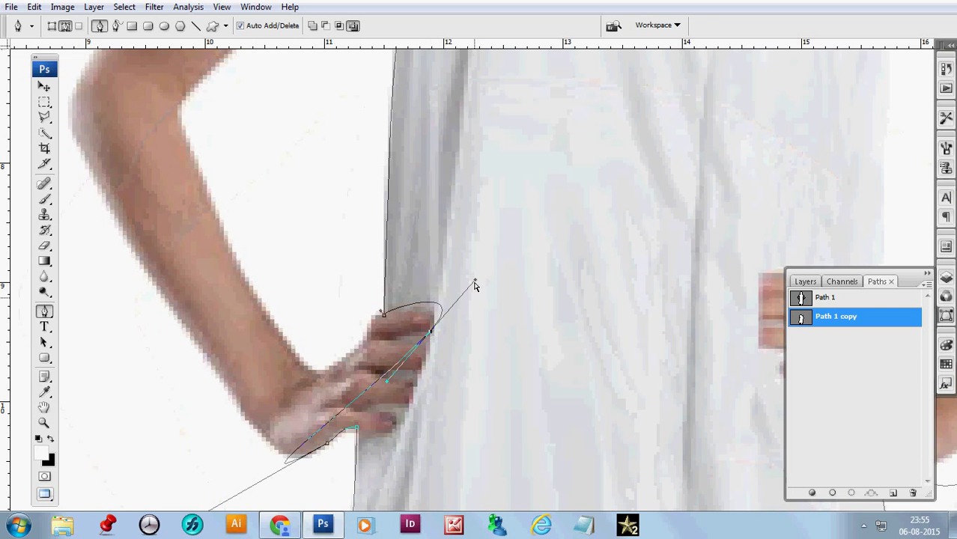
drag(474, 284, 454, 297)
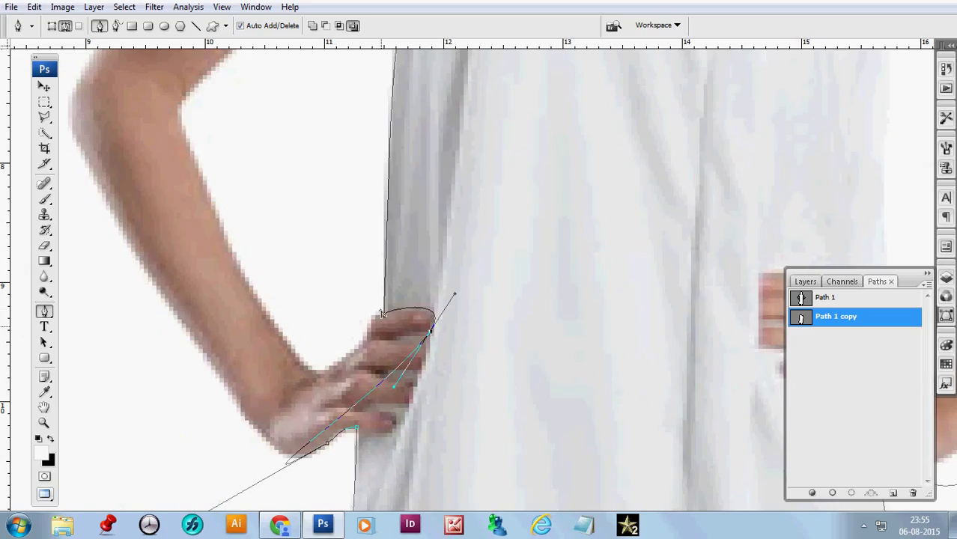
drag(382, 313, 398, 317)
drag(455, 296, 450, 300)
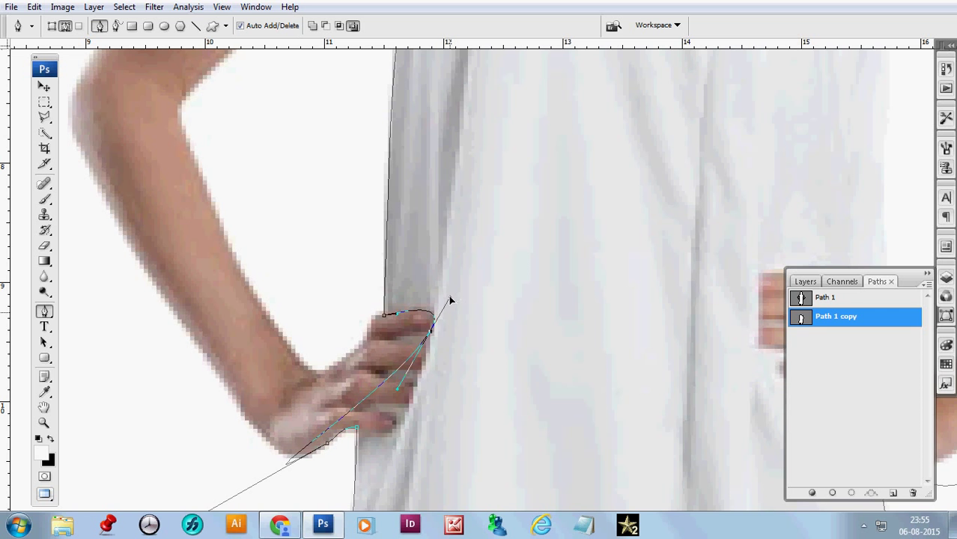
mouse_move(395, 377)
mouse_down()
mouse_move(394, 342)
mouse_move(424, 340)
mouse_move(451, 309)
mouse_up()
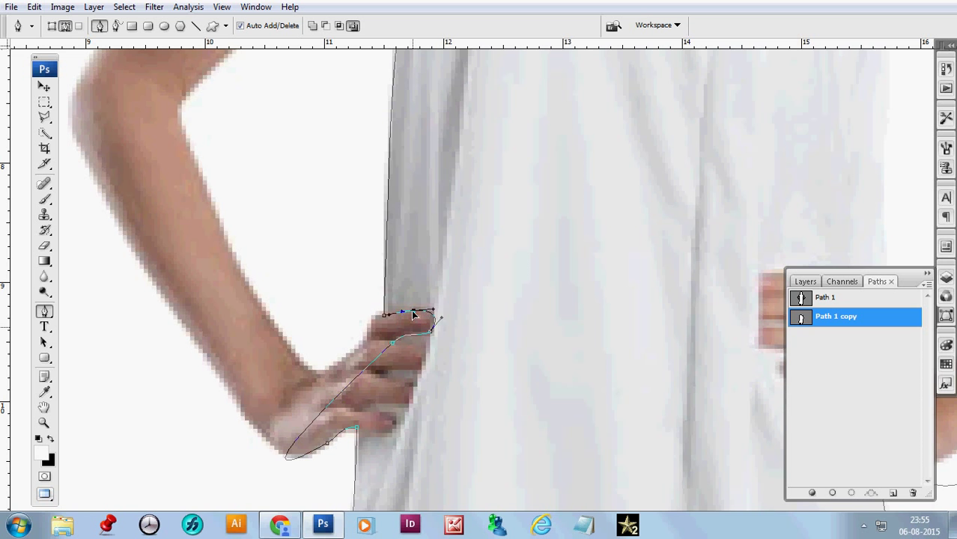
Add an anchor on the segment across the hand and move it onto the fingers.
drag(409, 356, 446, 271)
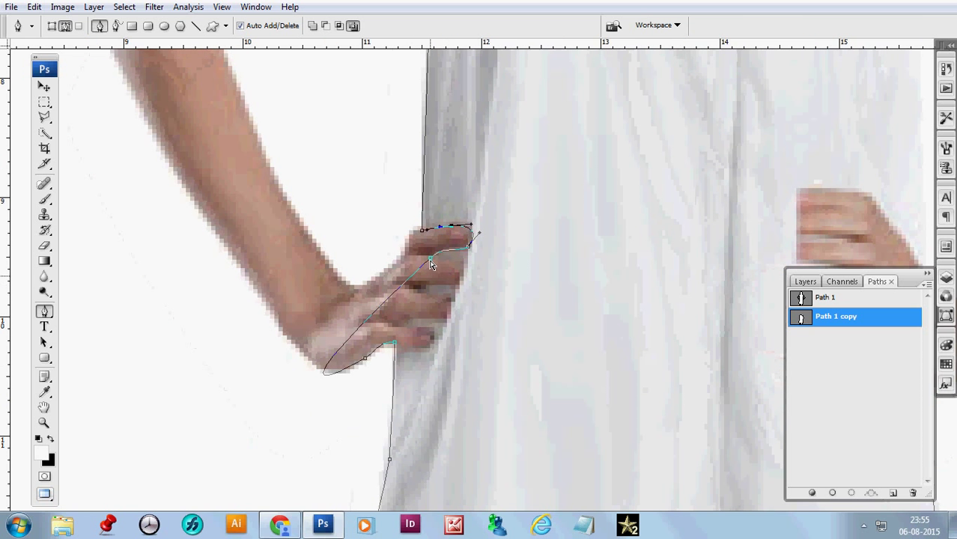
ctrl+click(430, 262)
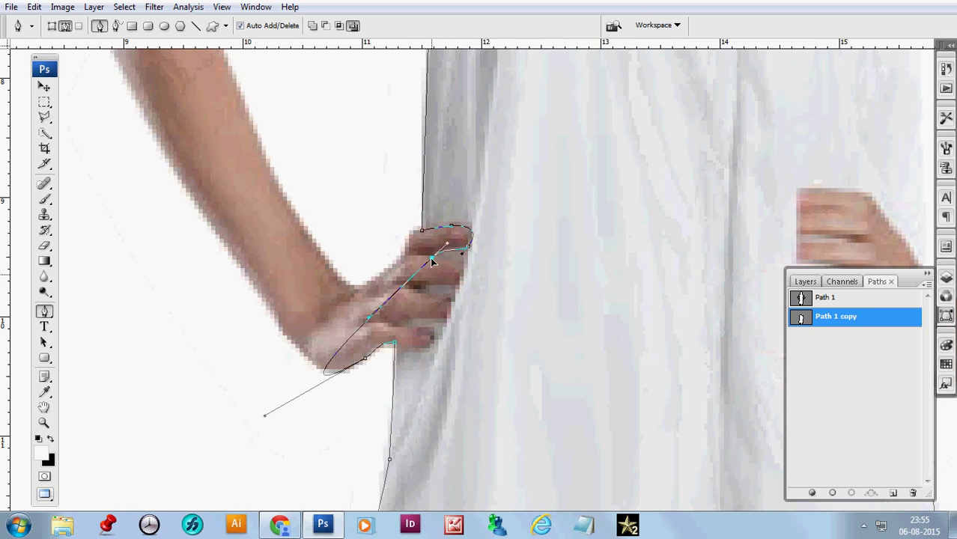
ctrl+click(470, 246)
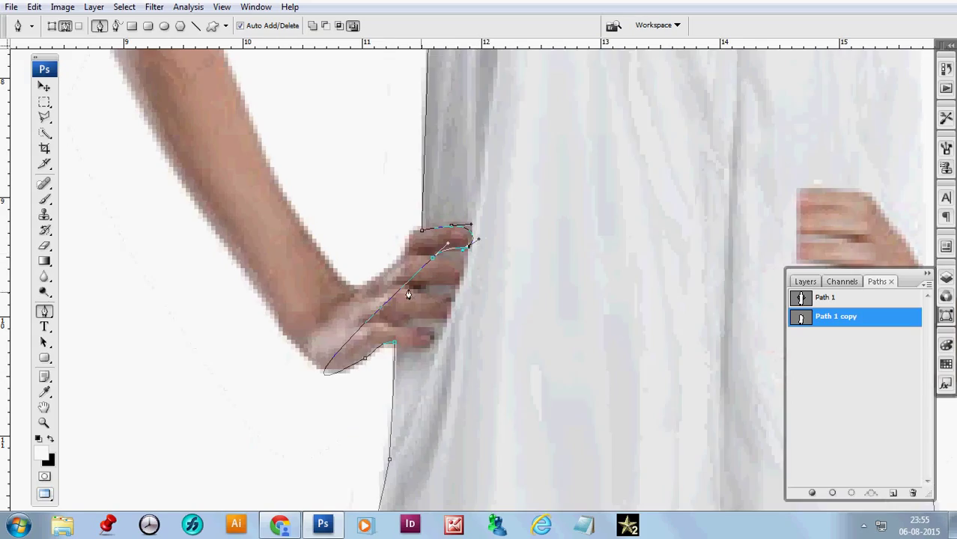
click(381, 312)
drag(382, 312, 445, 321)
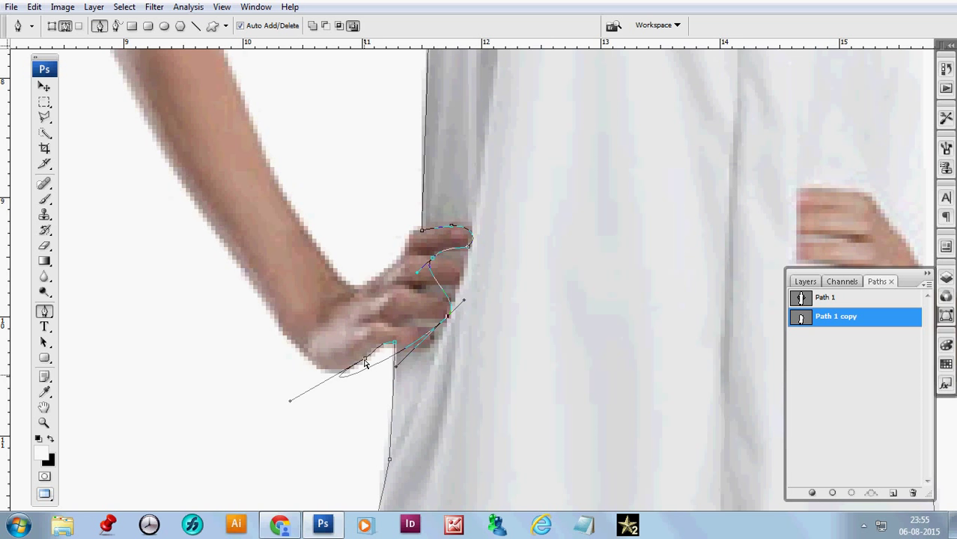
Curve the path around the upper fingertips and into the gaps between fingers.
drag(364, 365, 396, 326)
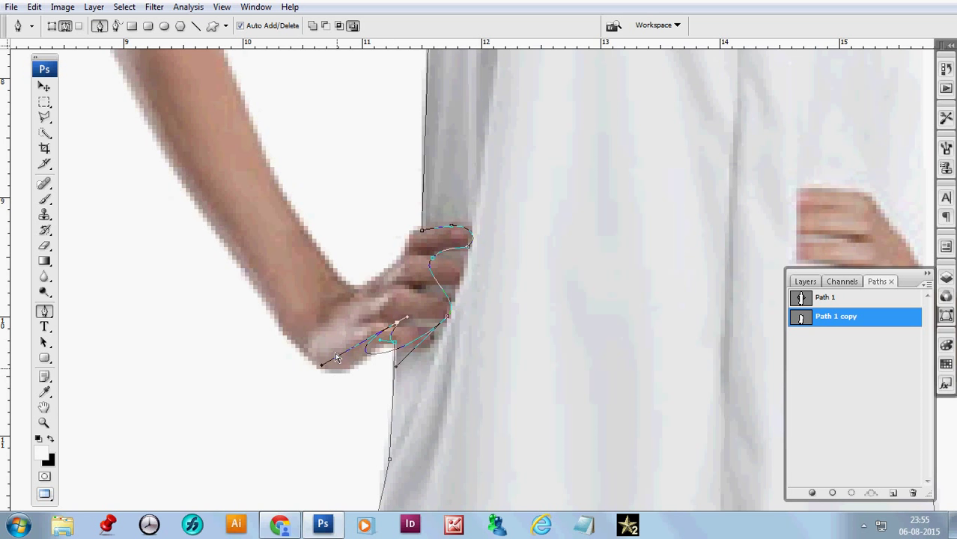
mouse_move(322, 366)
mouse_down()
mouse_move(423, 325)
mouse_move(408, 356)
mouse_move(404, 339)
mouse_up()
click(397, 326)
drag(398, 368, 440, 322)
click(447, 320)
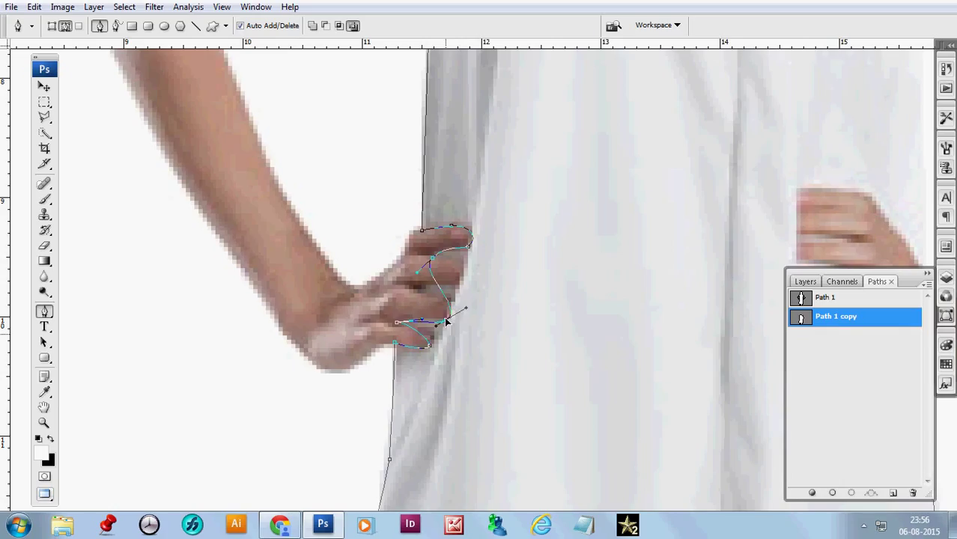
drag(447, 321, 426, 319)
mouse_move(438, 289)
mouse_down()
mouse_move(412, 289)
mouse_move(463, 295)
mouse_up()
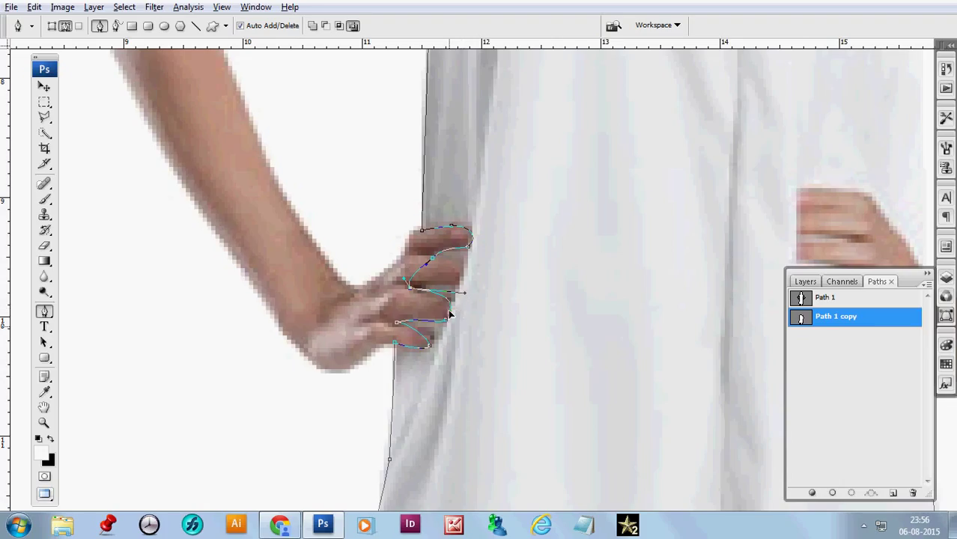
drag(449, 314, 452, 302)
drag(411, 284, 459, 288)
Tighten the path along the remaining fingers down to the lowest one.
click(431, 261)
drag(431, 261, 447, 247)
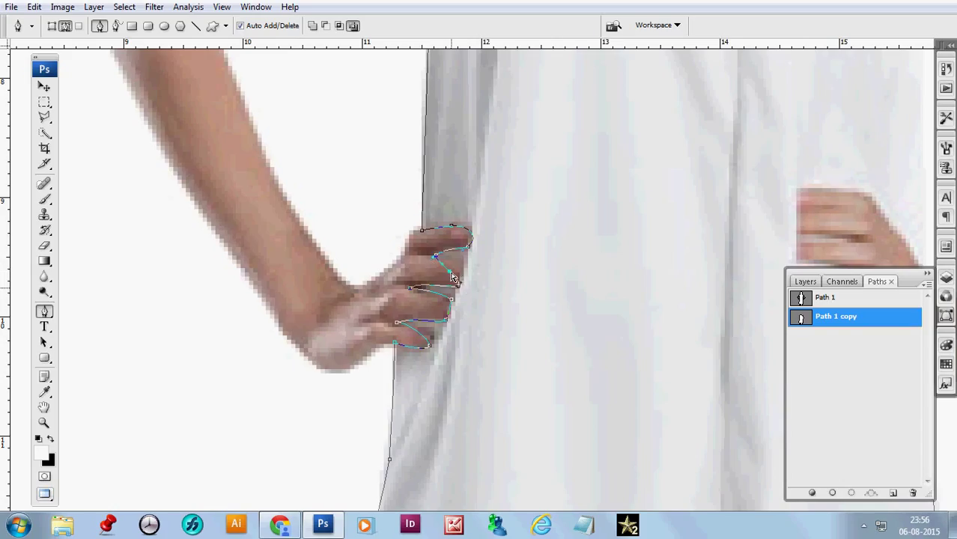
drag(453, 278, 465, 268)
drag(463, 266, 464, 279)
ctrl+click(411, 288)
drag(432, 299, 451, 299)
scroll(442, 294, down, 2)
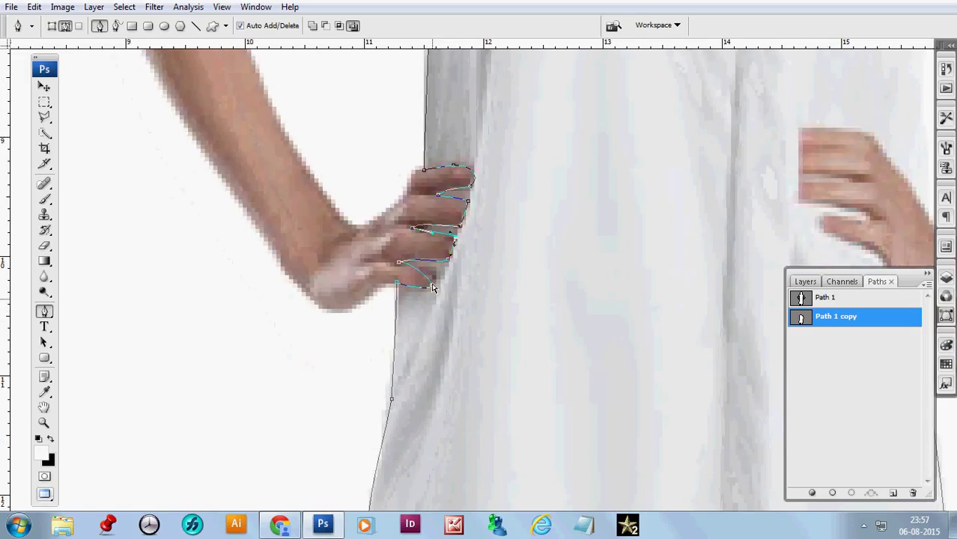
drag(432, 288, 436, 278)
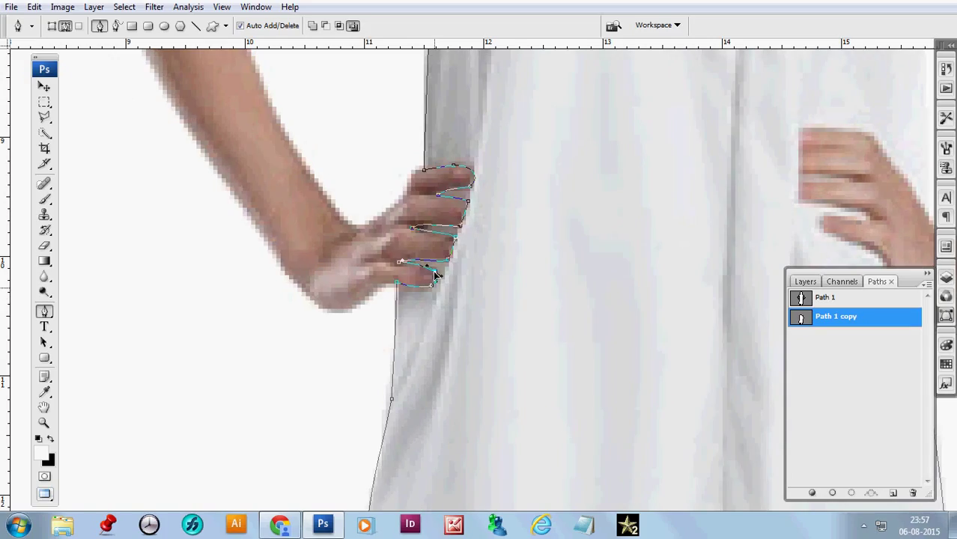
Flatten the bulging right side of the path onto the towel's edge near the shoulder.
alt+click(468, 244)
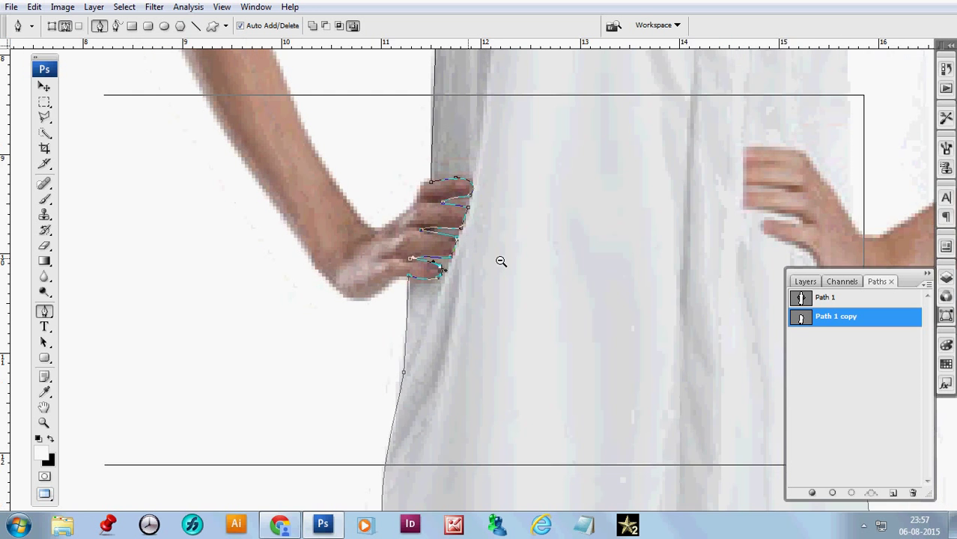
alt+click(692, 254)
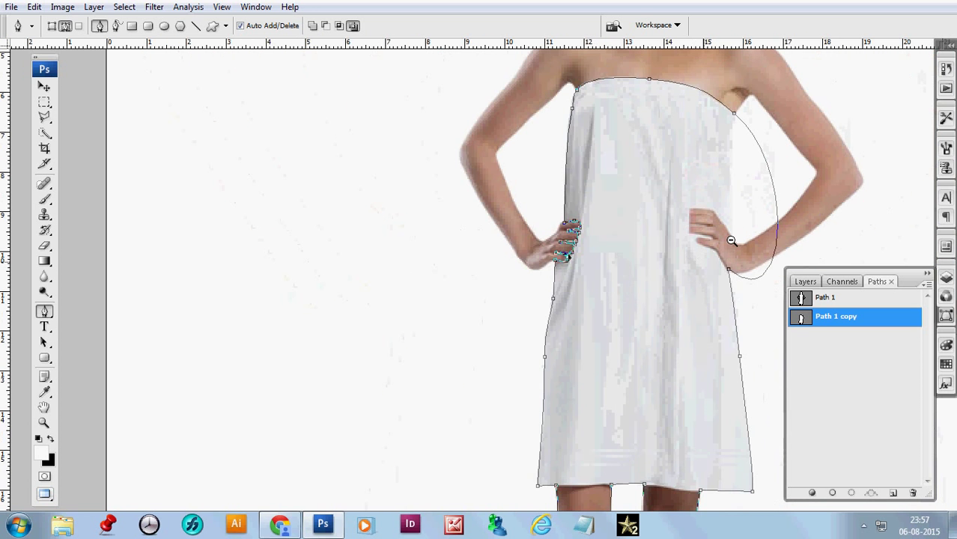
click(777, 241)
drag(778, 230, 725, 225)
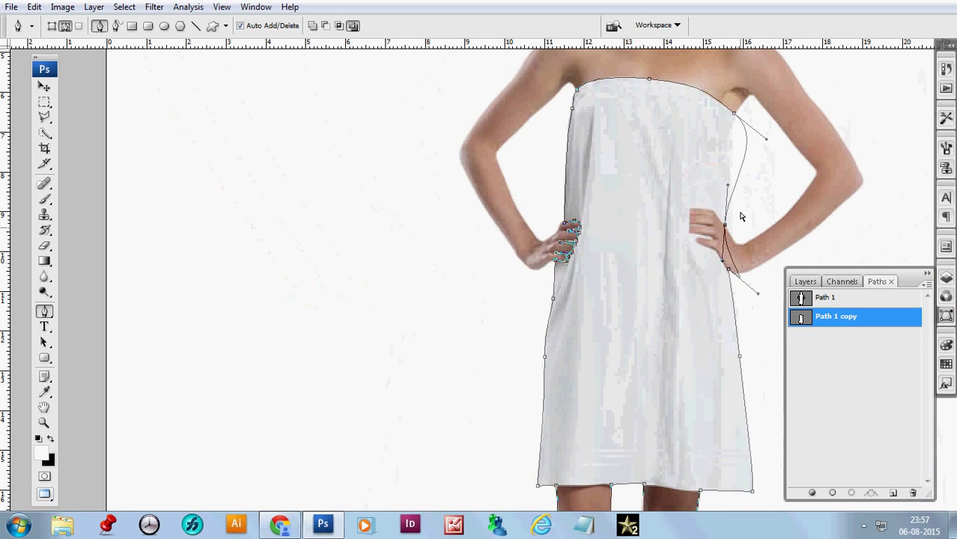
drag(767, 141, 737, 134)
click(757, 141)
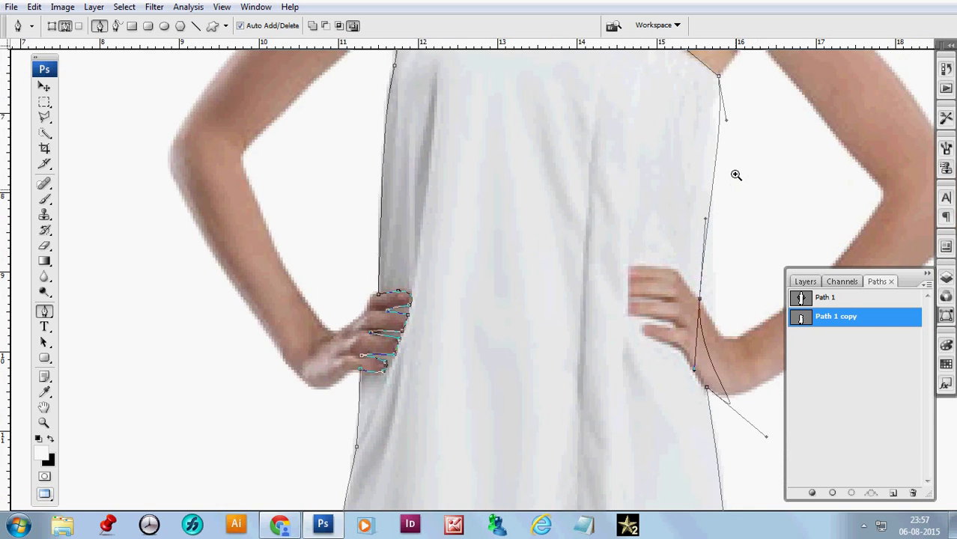
click(735, 175)
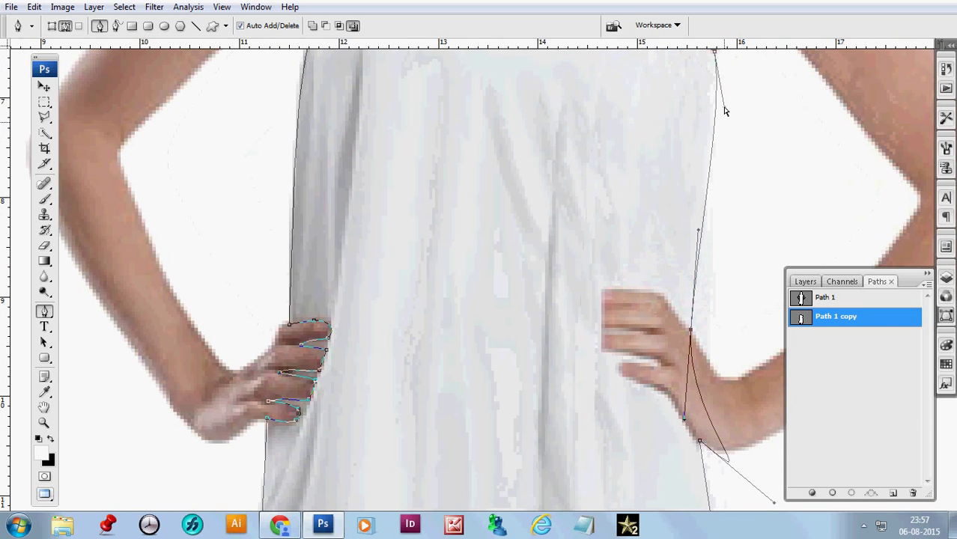
drag(723, 107, 716, 107)
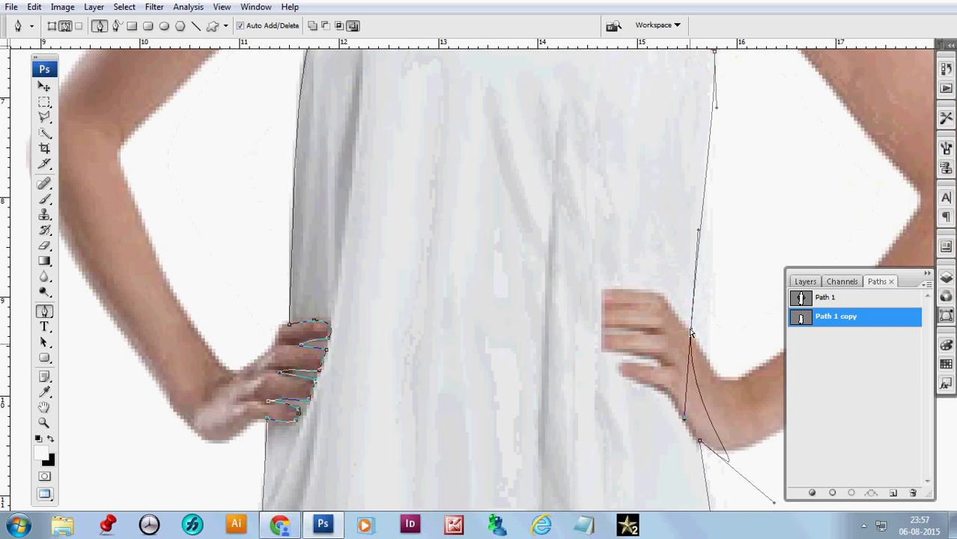
Fit the lower right edge to the towel and loop the path around the right hand's fingertips.
mouse_move(690, 330)
mouse_down()
mouse_move(710, 363)
mouse_move(665, 318)
mouse_move(706, 361)
mouse_up()
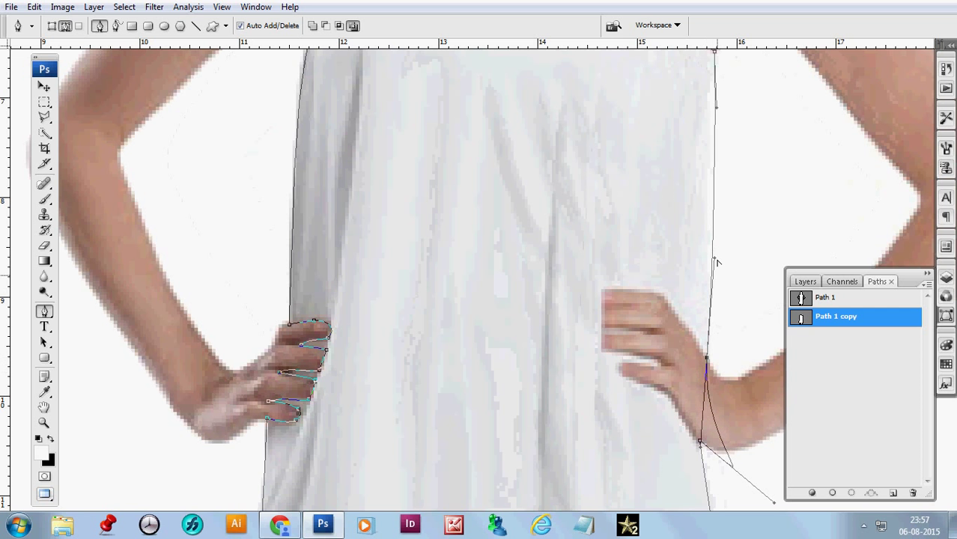
drag(715, 259, 695, 233)
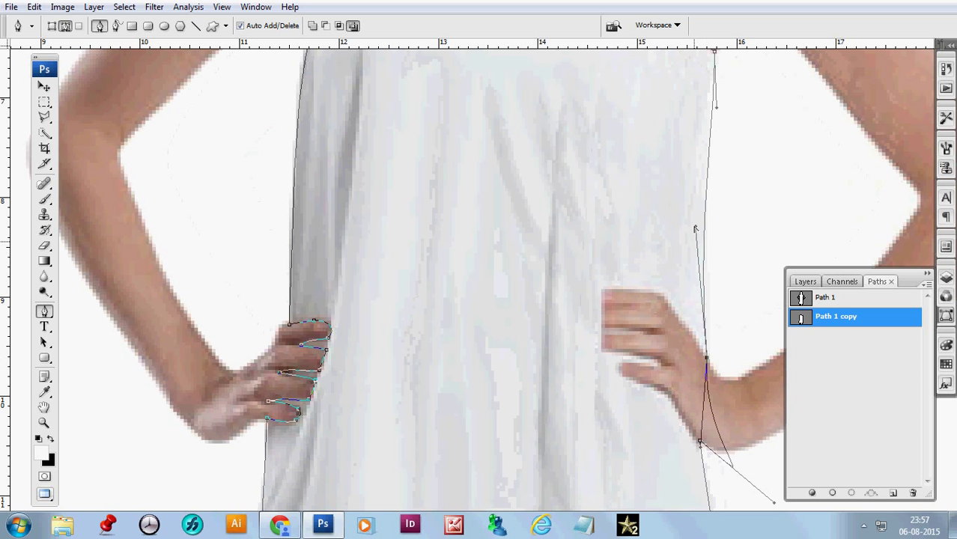
alt+click(723, 289)
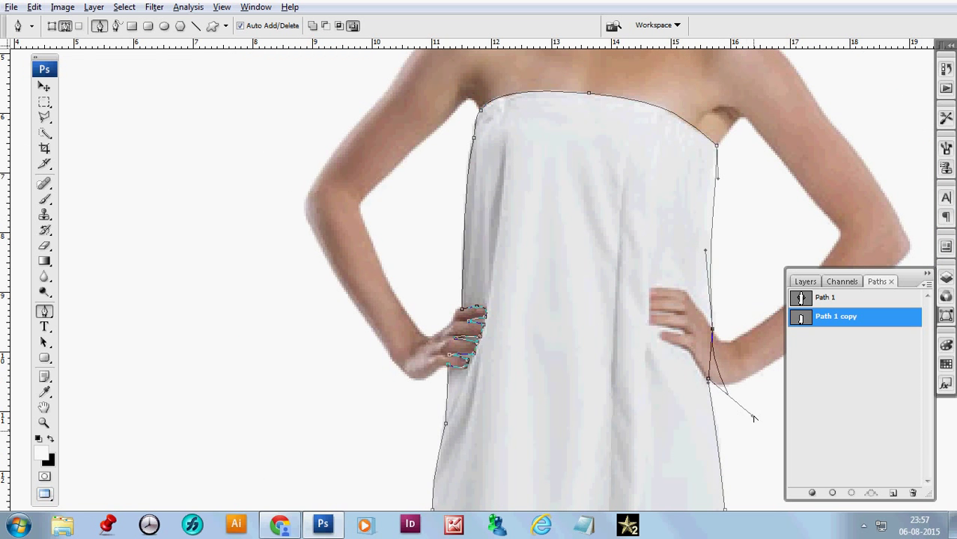
drag(754, 417, 687, 351)
key(alt)
key(alt)
mouse_move(709, 380)
mouse_down()
mouse_move(702, 303)
mouse_move(700, 338)
mouse_up()
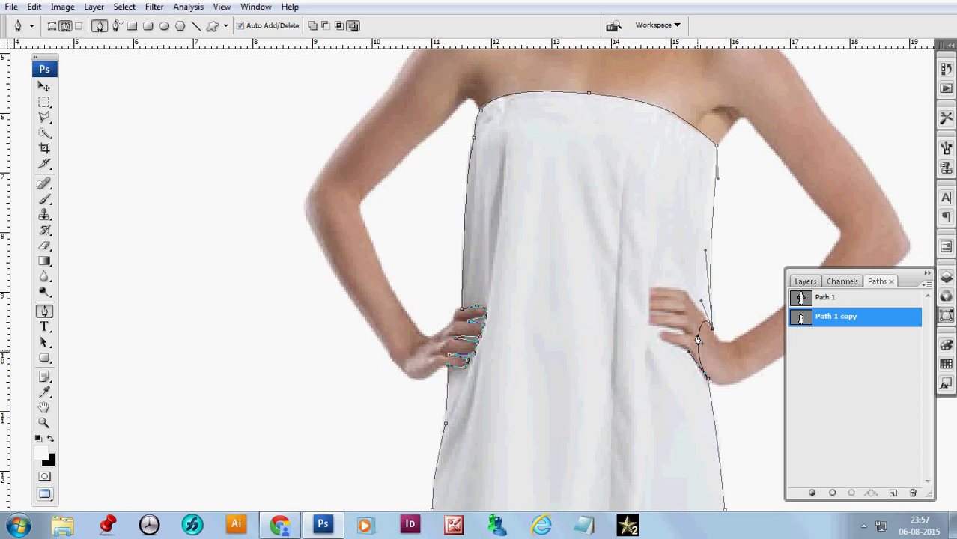
mouse_move(649, 305)
mouse_down()
mouse_move(651, 292)
mouse_move(663, 298)
mouse_up()
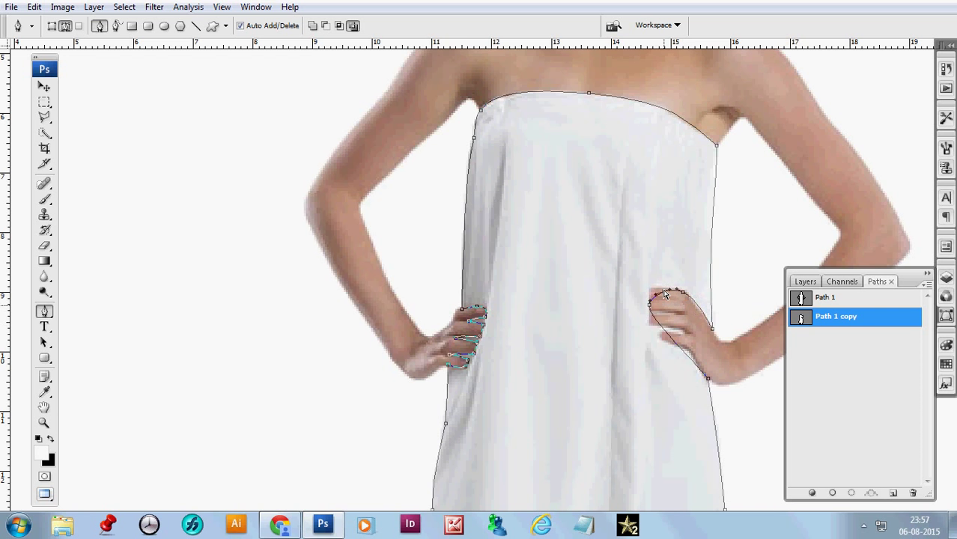
Close the outline around the right fingertips and curve it between the fingers.
drag(663, 298, 653, 292)
key(ctrl+space)
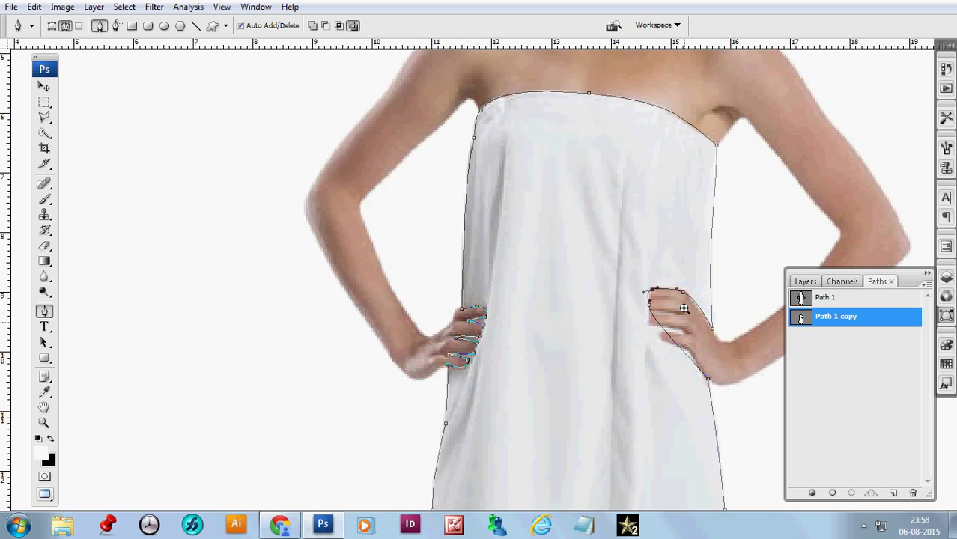
click(683, 307)
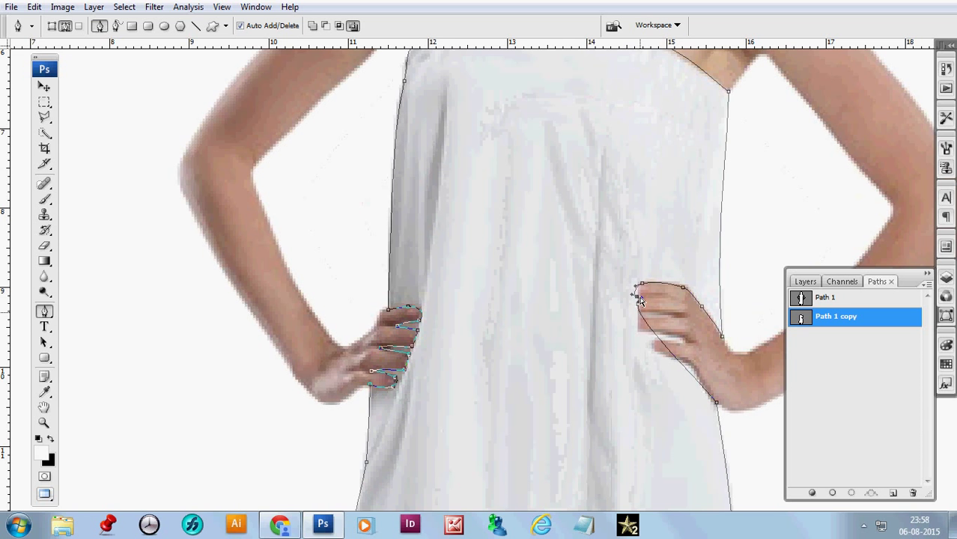
click(639, 300)
drag(663, 335, 676, 320)
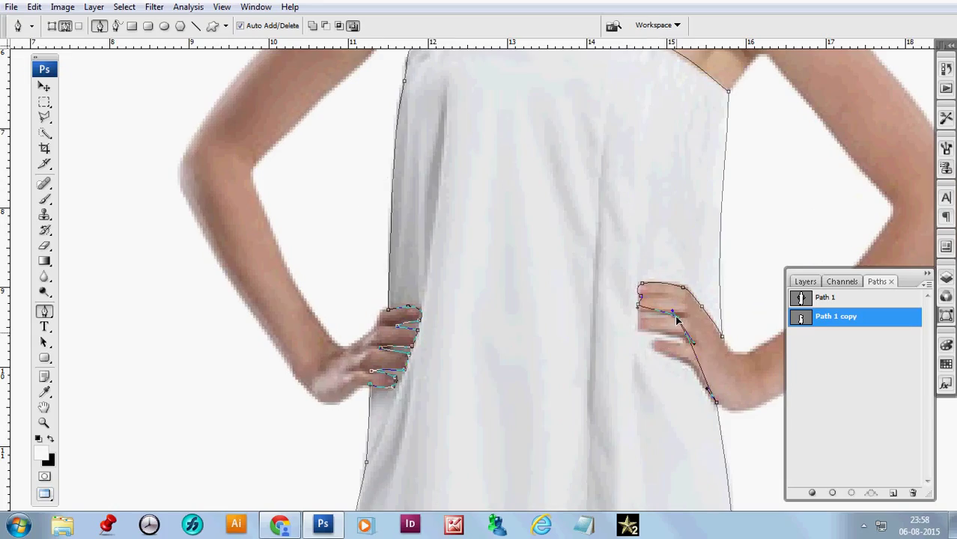
click(638, 310)
click(685, 338)
drag(686, 339, 641, 322)
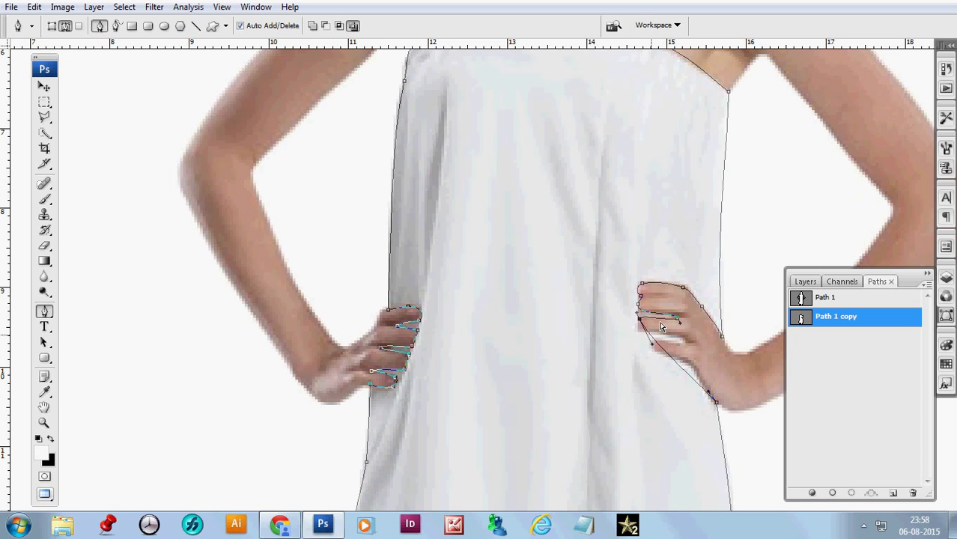
mouse_move(677, 322)
mouse_down()
mouse_move(666, 320)
mouse_move(687, 343)
mouse_up()
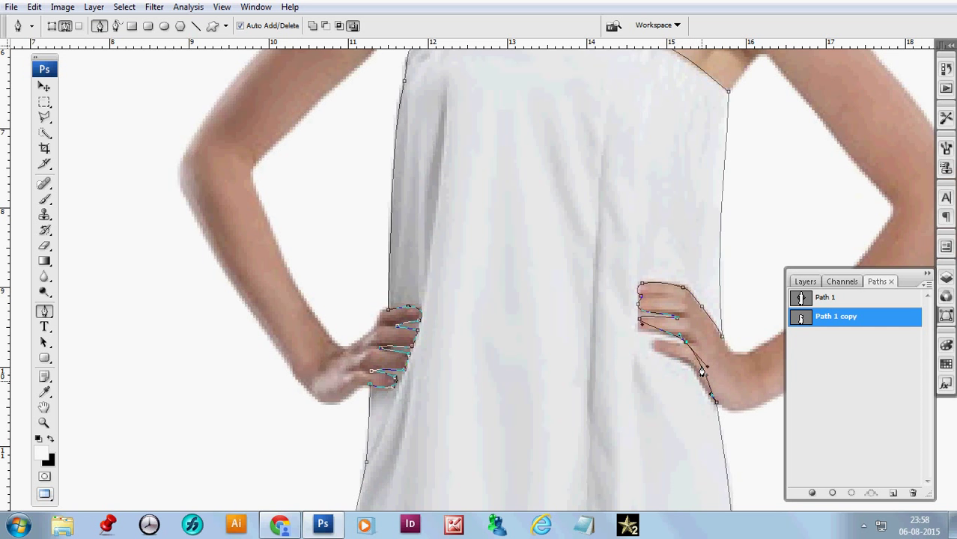
Reshape the outline below the right hand's fingers and add an anchor between them.
drag(701, 372, 654, 346)
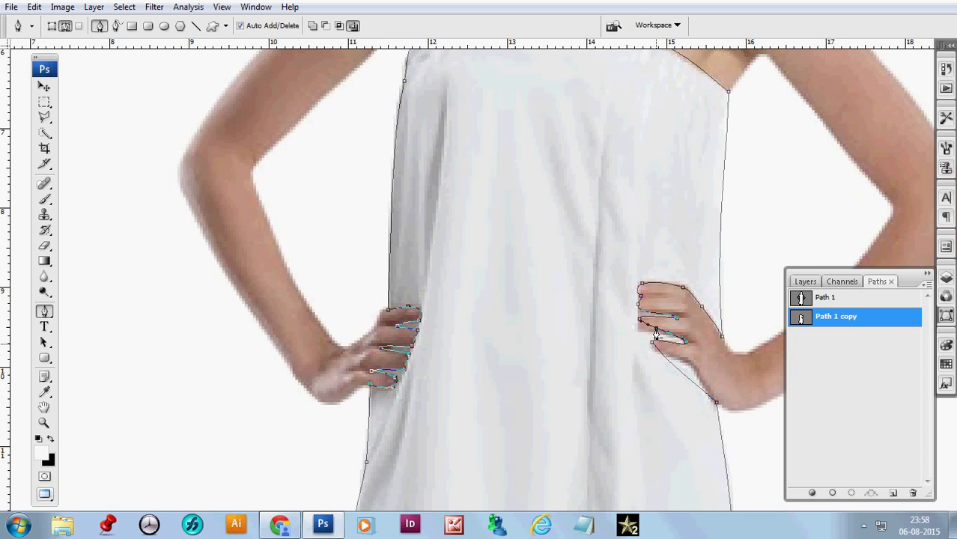
drag(653, 344, 641, 329)
ctrl+click(677, 369)
drag(676, 369, 701, 380)
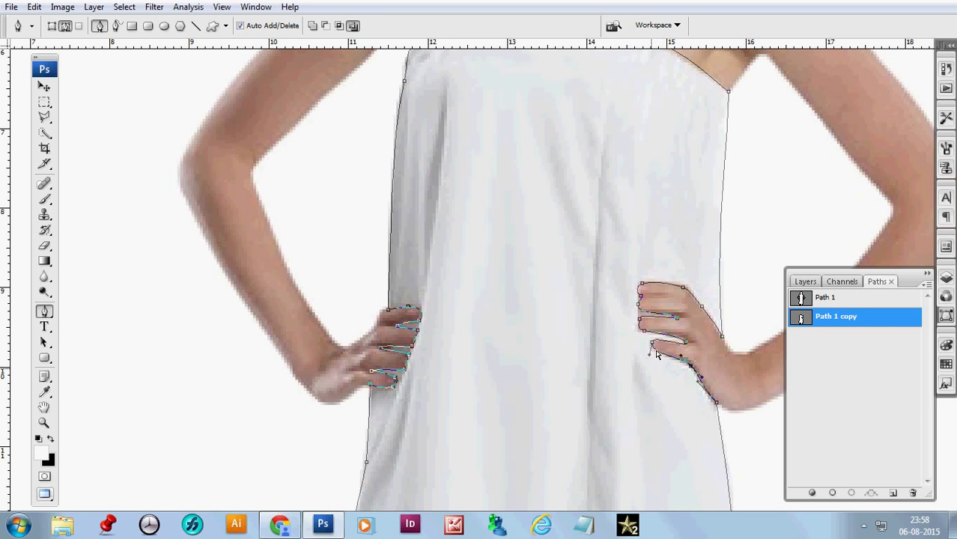
drag(651, 348, 637, 325)
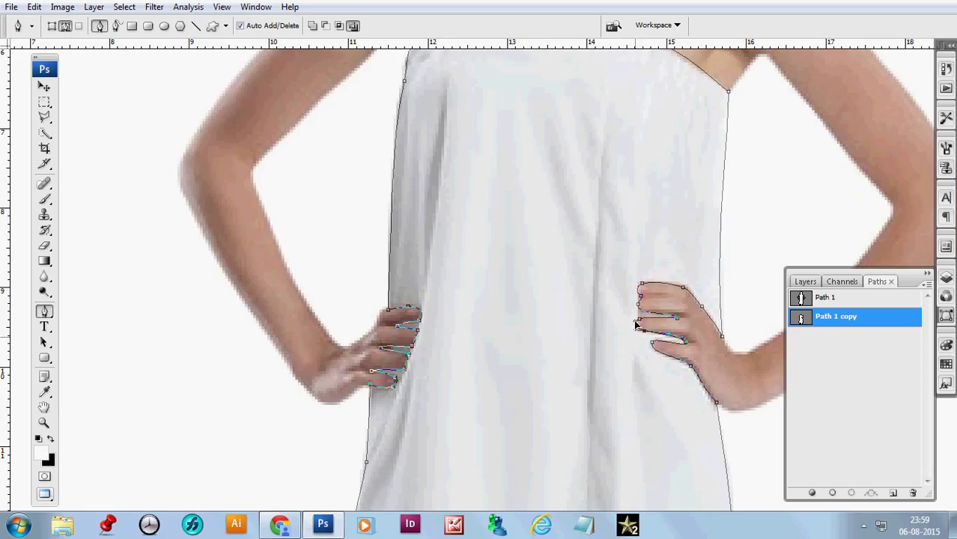
scroll(669, 327, up, 1)
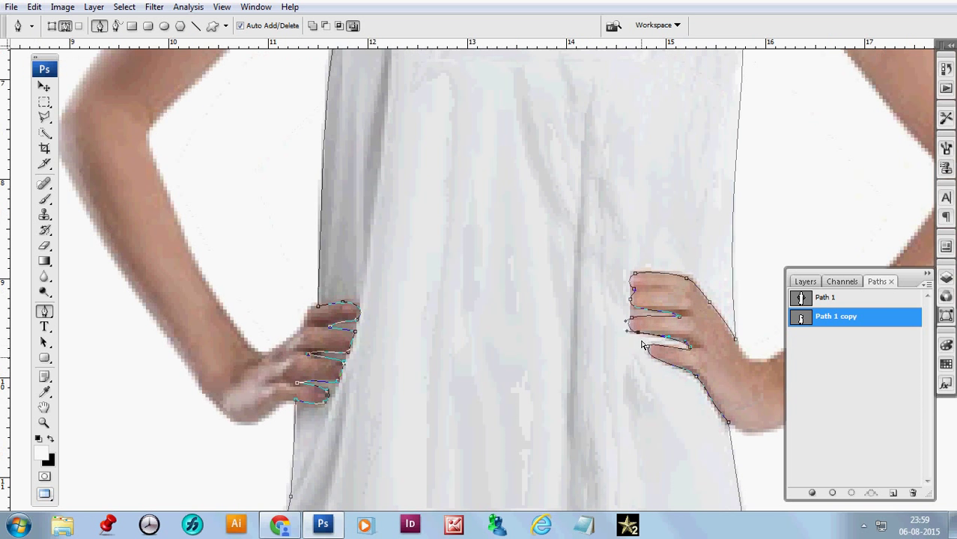
click(689, 346)
scroll(695, 322, down, 3)
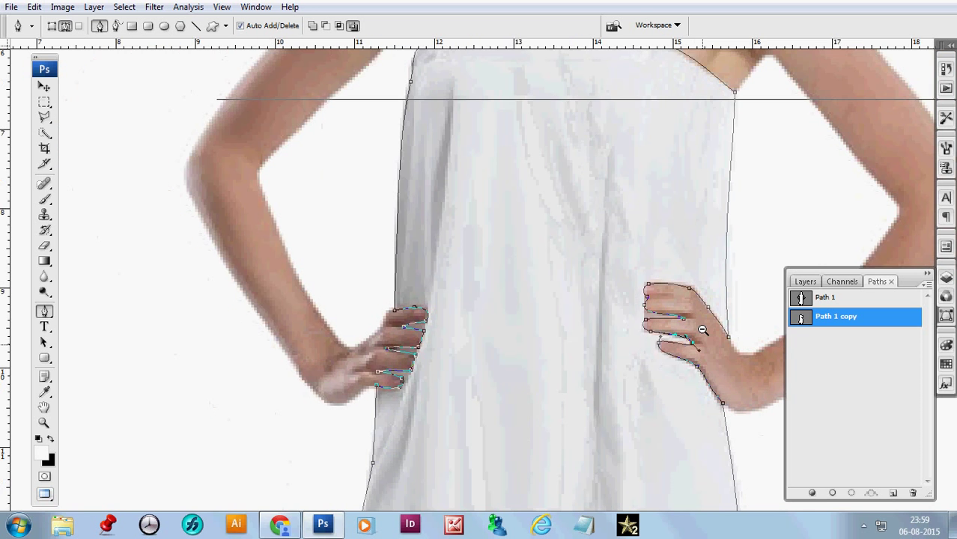
scroll(683, 333, down, 2)
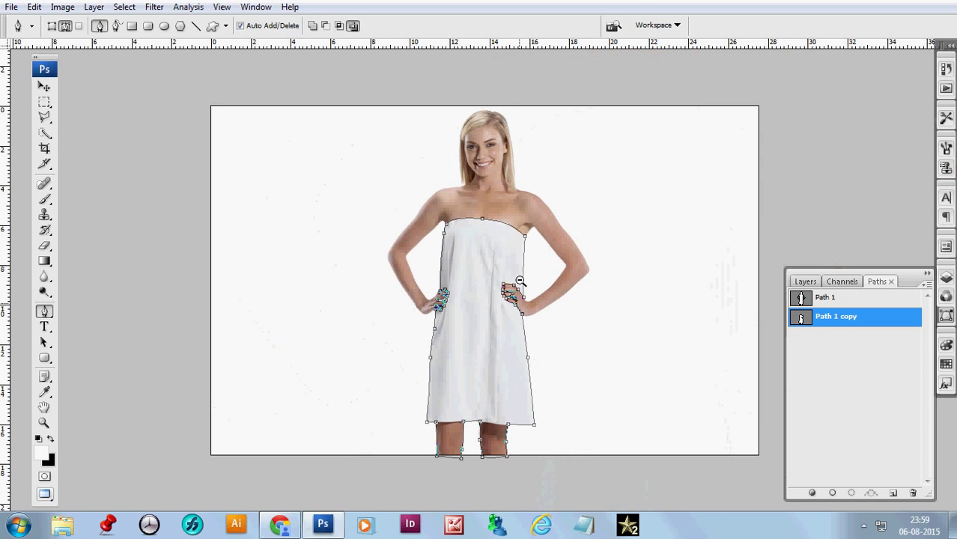
Add an anchor on the right-edge outline above the hand and nudge it onto the towel edge.
scroll(528, 281, up, 1)
scroll(530, 283, up, 2)
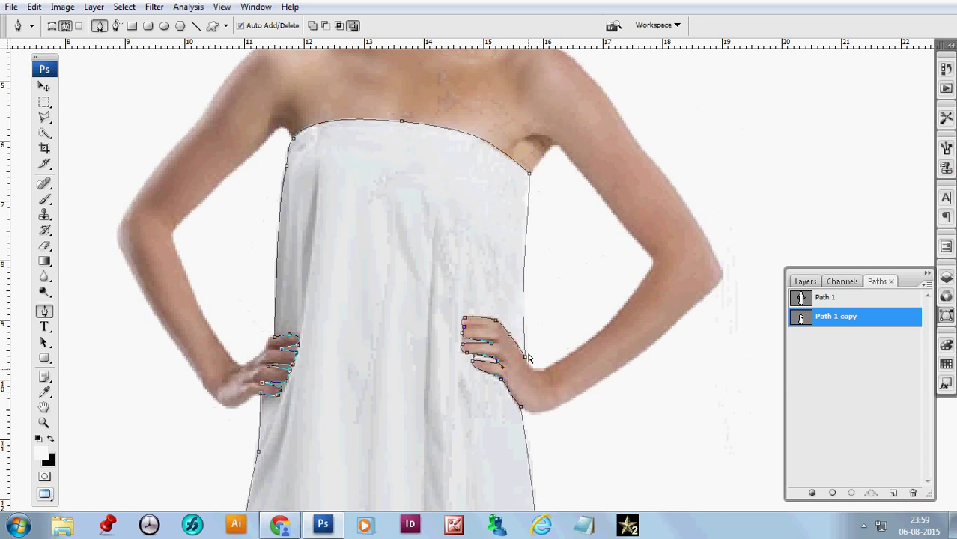
click(524, 280)
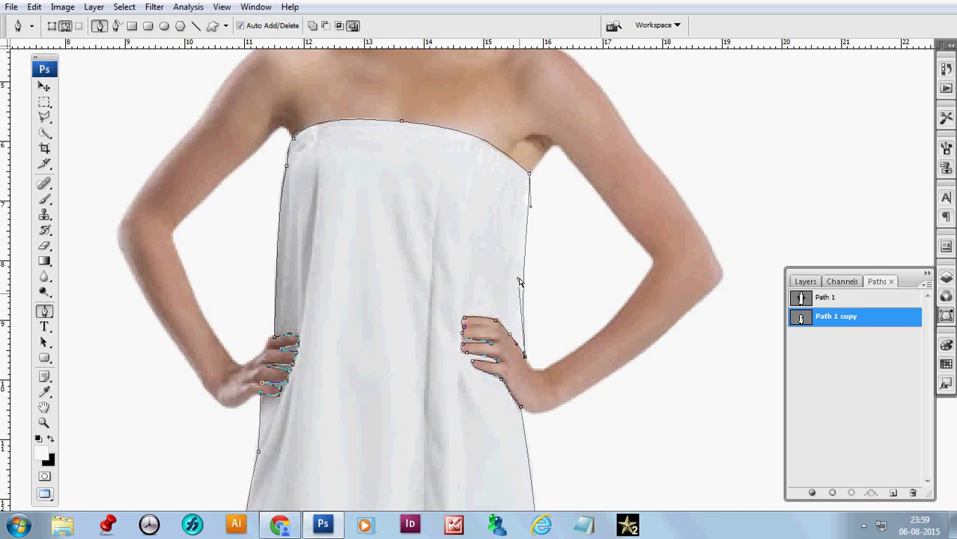
drag(517, 278, 513, 274)
scroll(518, 273, down, 1)
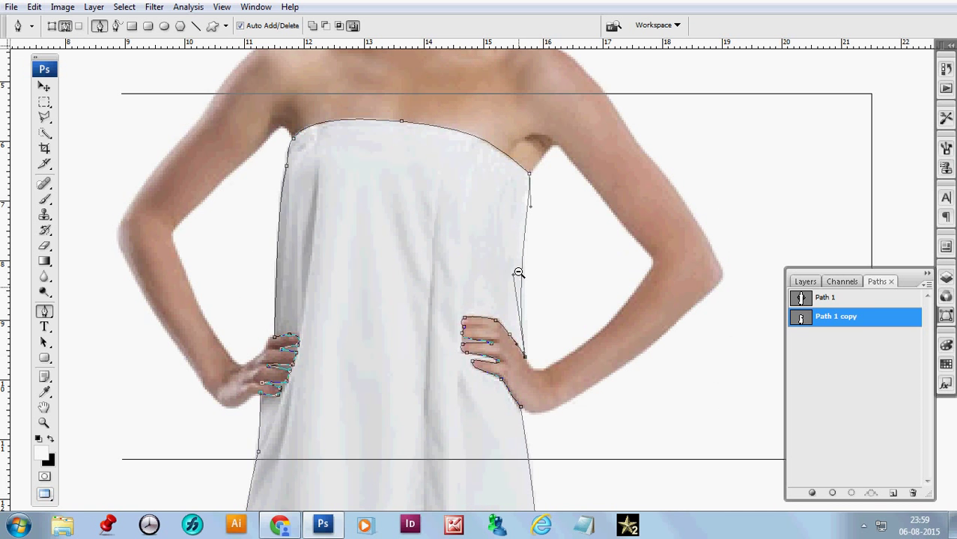
scroll(518, 272, down, 2)
scroll(518, 272, down, 1)
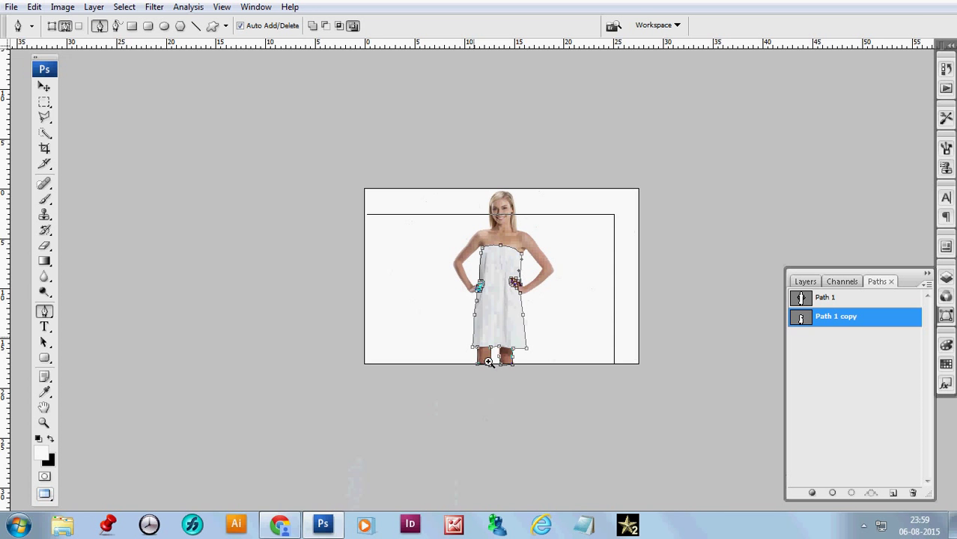
Delete the four bottom anchors outlining the left and right legs.
scroll(490, 367, up, 1)
scroll(460, 380, up, 3)
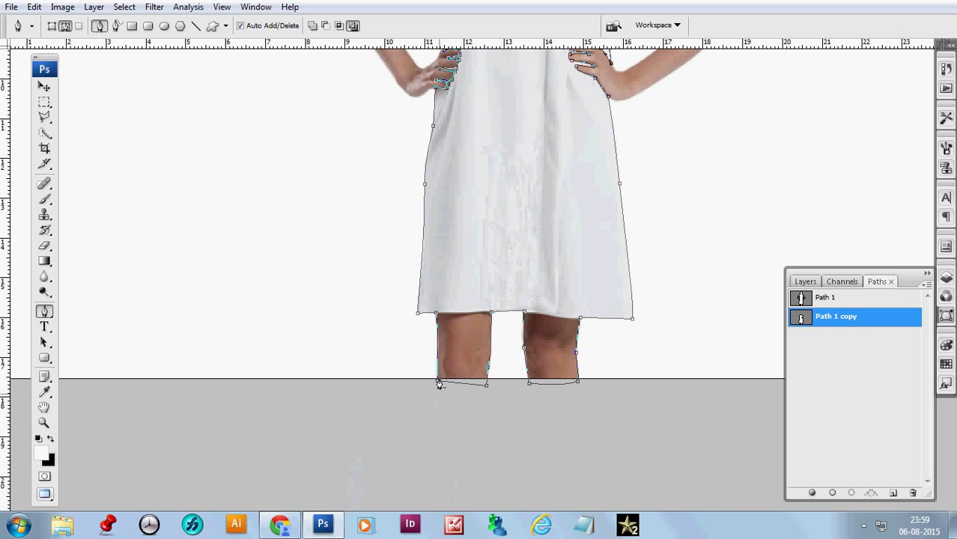
click(438, 381)
click(487, 385)
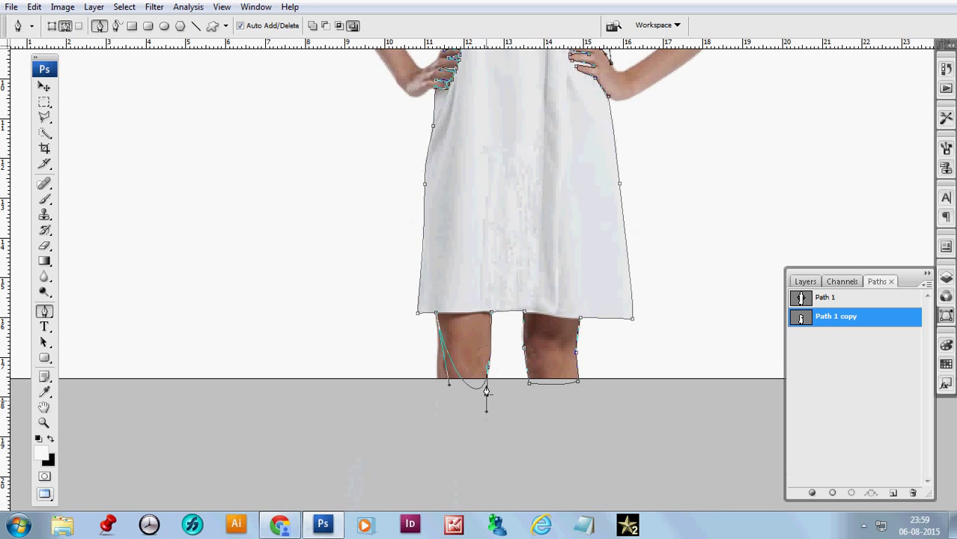
click(529, 385)
click(577, 385)
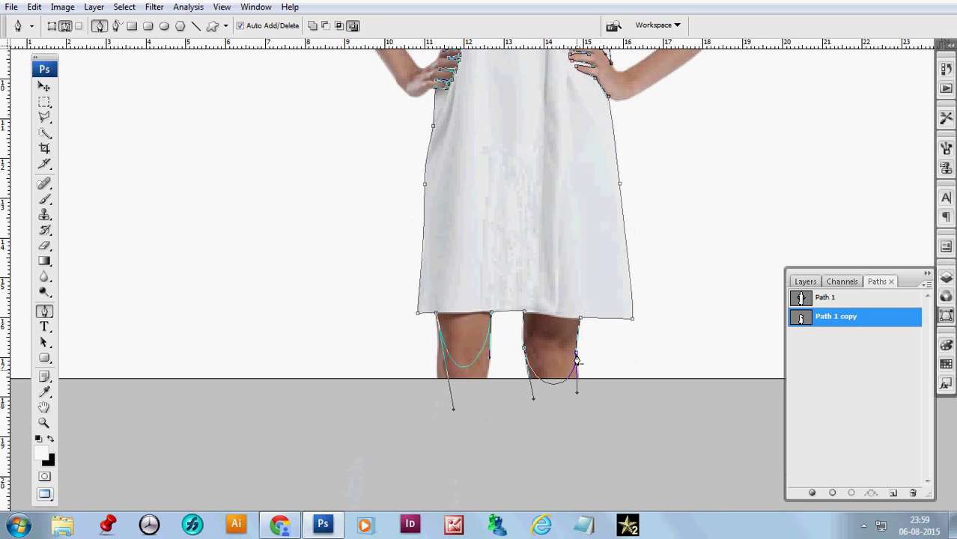
Straighten the remaining path segments so they run along the towel's hem.
click(524, 352)
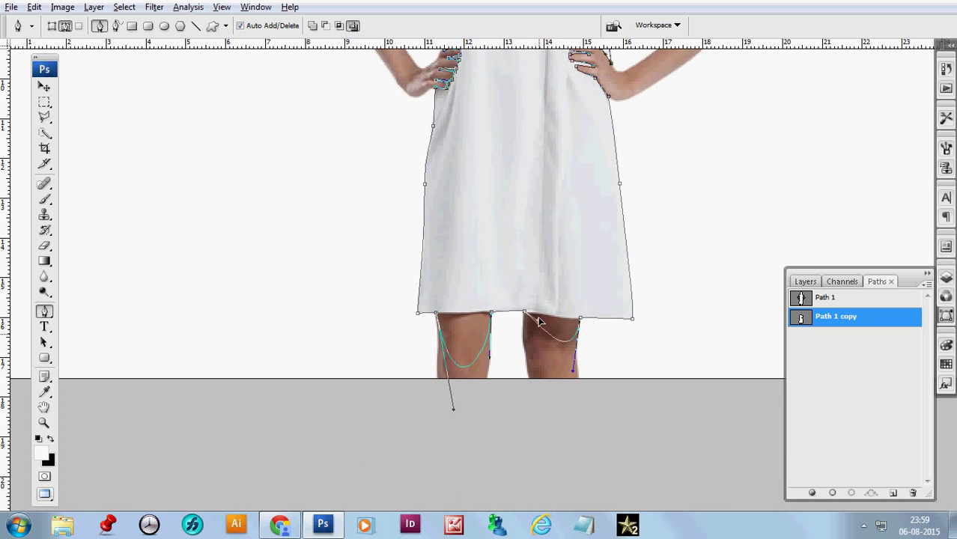
drag(526, 352, 543, 321)
drag(573, 372, 571, 328)
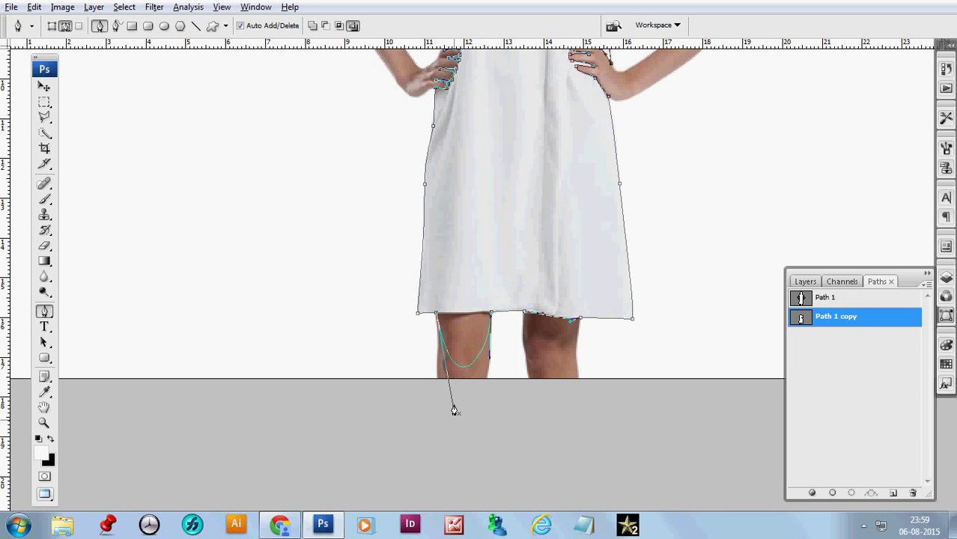
mouse_move(454, 410)
mouse_down()
mouse_move(486, 352)
mouse_move(489, 360)
mouse_up()
Rename the path 'Path 1 copy' to '2'.
ctrl+alt+click(517, 245)
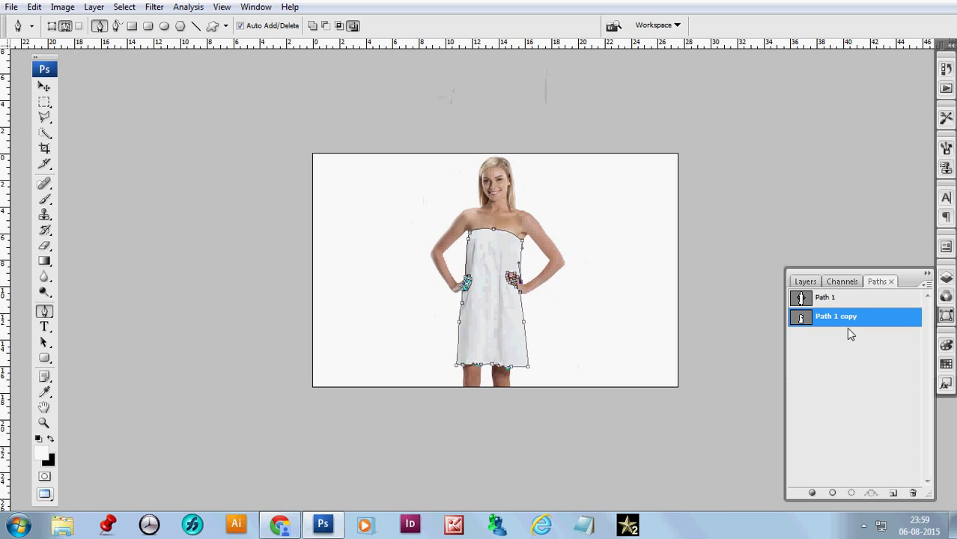
double_click(837, 317)
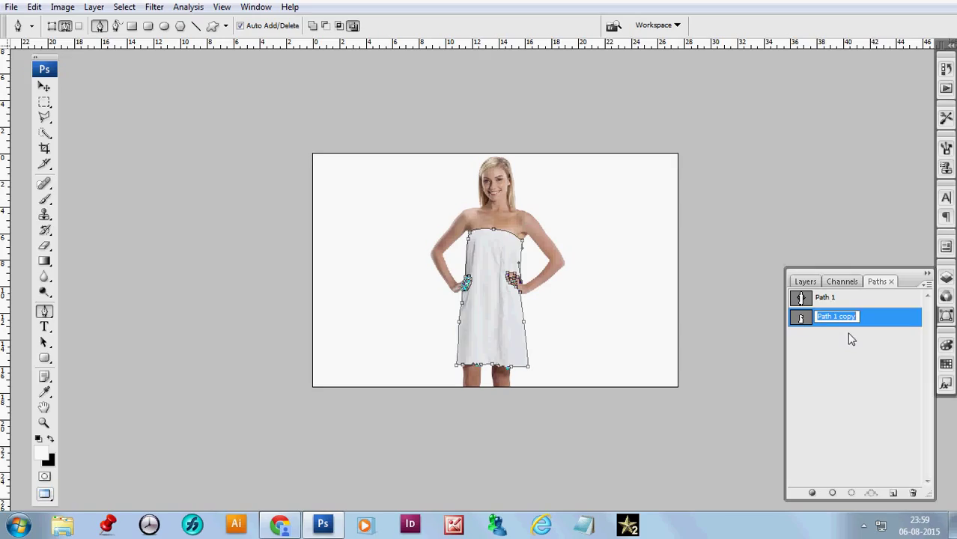
text(2)
key(Return)
Load path 2 as a selection and copy the towel onto its own layer.
click(793, 342)
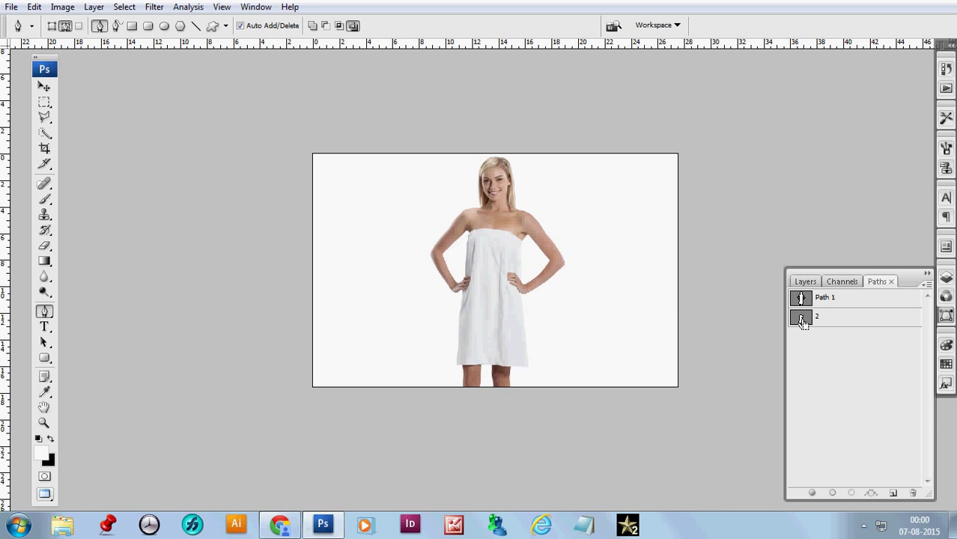
ctrl+click(802, 321)
ctrl+click(524, 284)
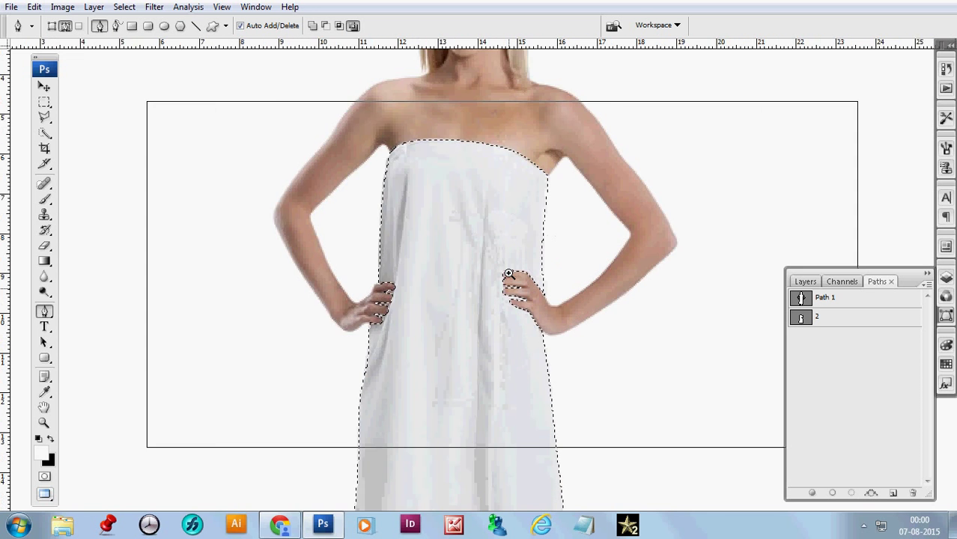
ctrl+click(509, 273)
ctrl+alt+click(465, 194)
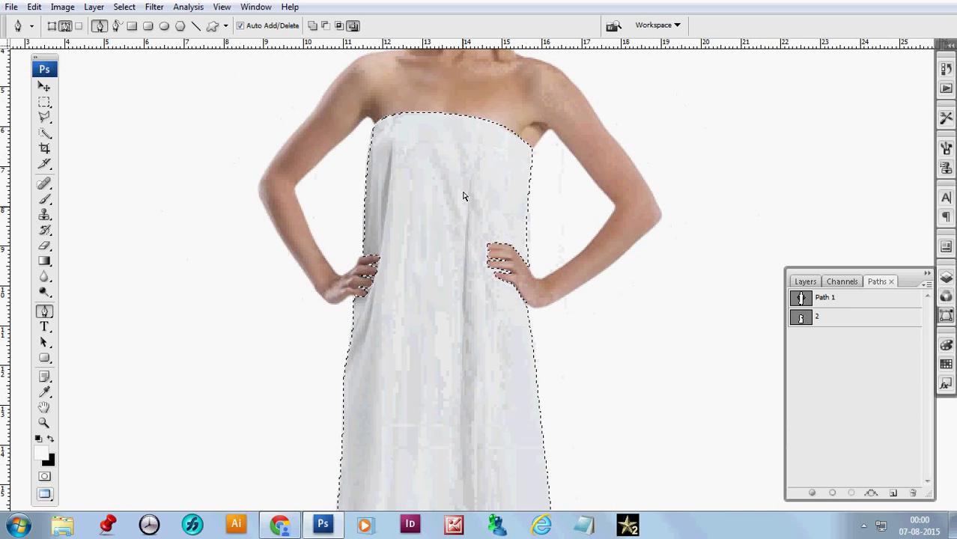
key(ctrl+d)
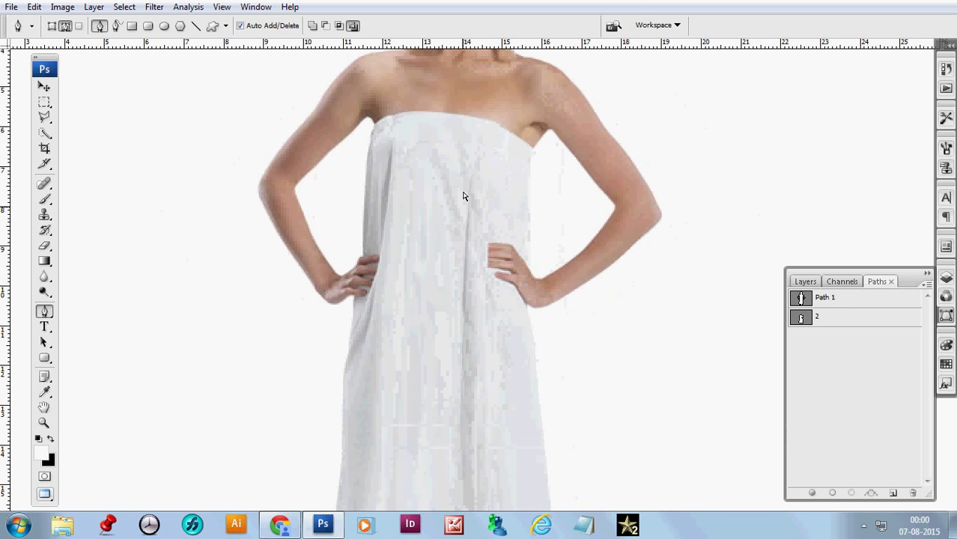
Hide the Background layer so the Layer 1 towel shows alone on transparency, zoomed in.
click(801, 281)
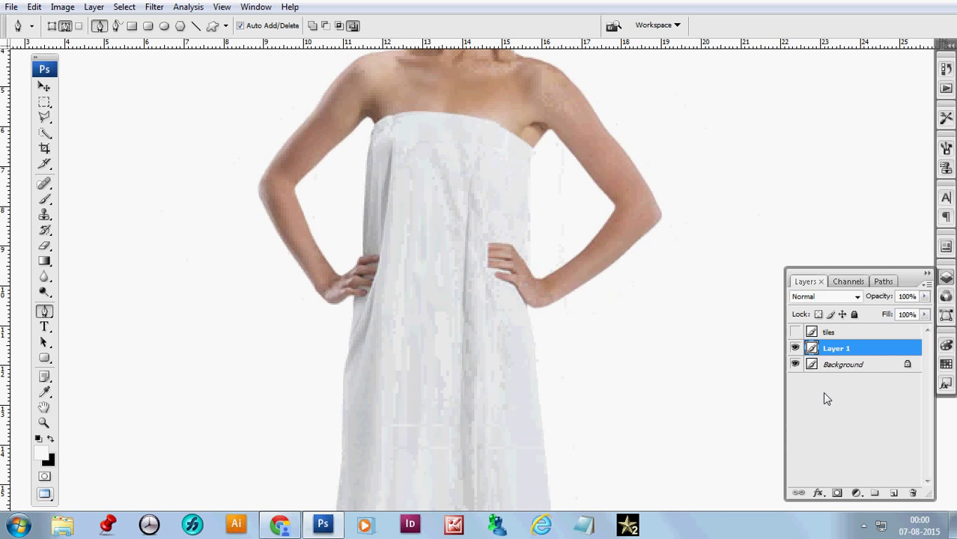
click(795, 365)
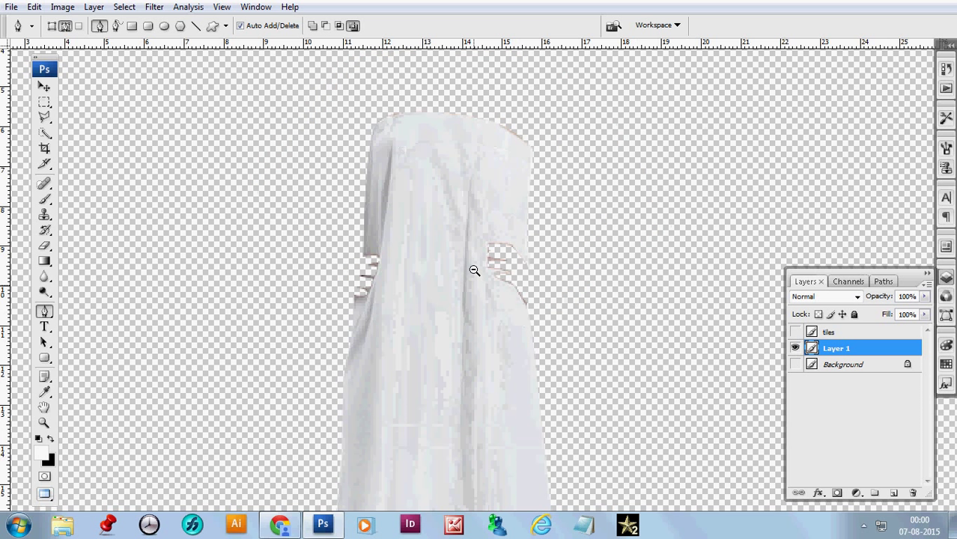
key(ctrl+minus)
key(ctrl+minus)
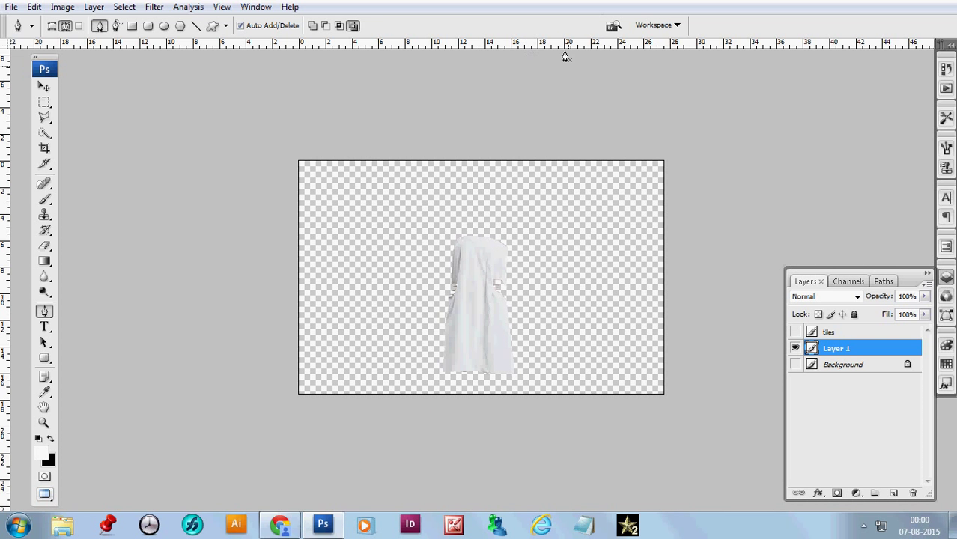
key(ctrl+space)
click(497, 322)
click(496, 310)
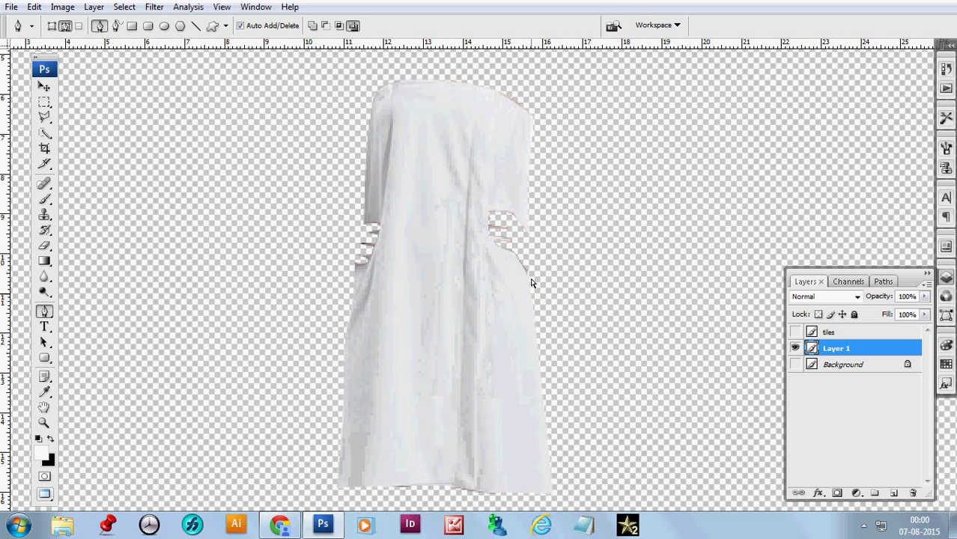
Apply Levels to the towel with input values 10, 0.74 and 255.
key(ctrl+l)
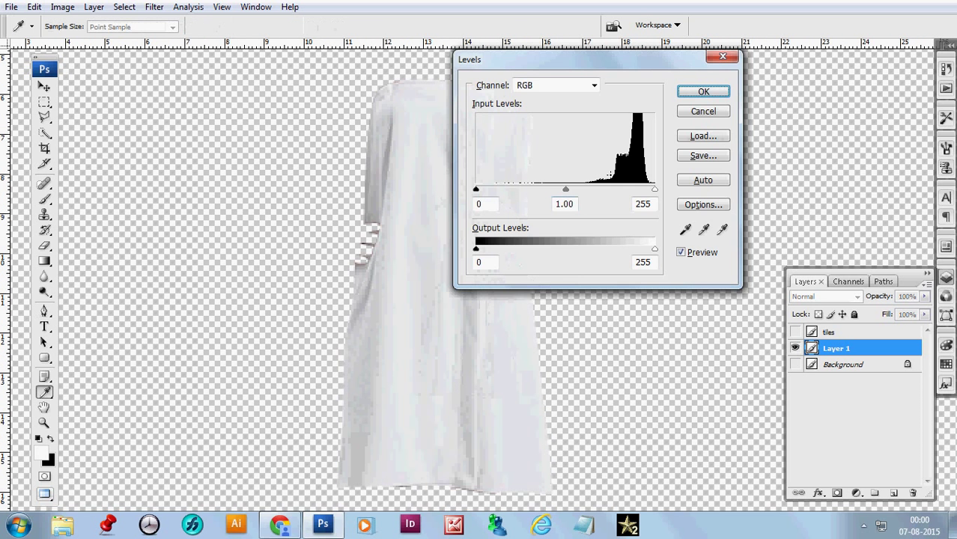
drag(531, 59, 617, 60)
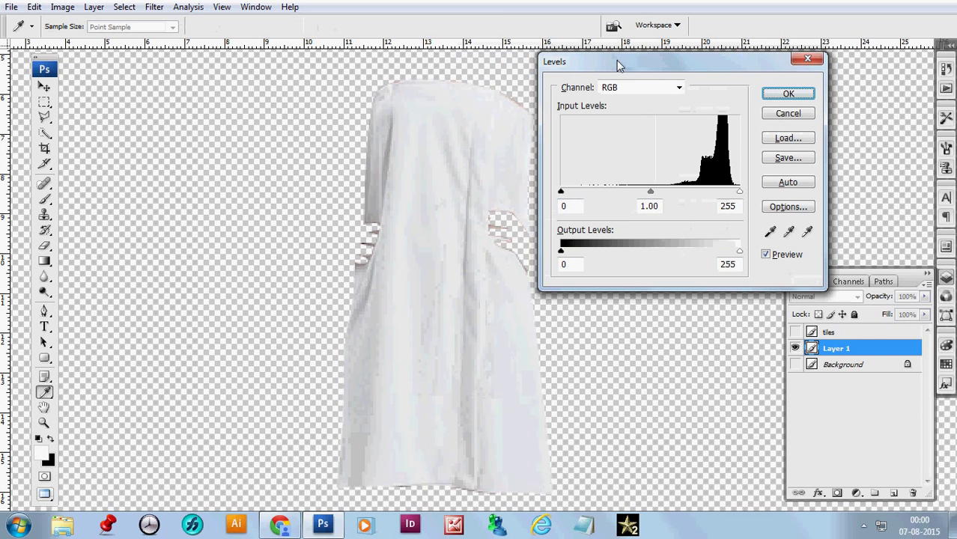
drag(654, 197, 669, 194)
drag(560, 193, 567, 196)
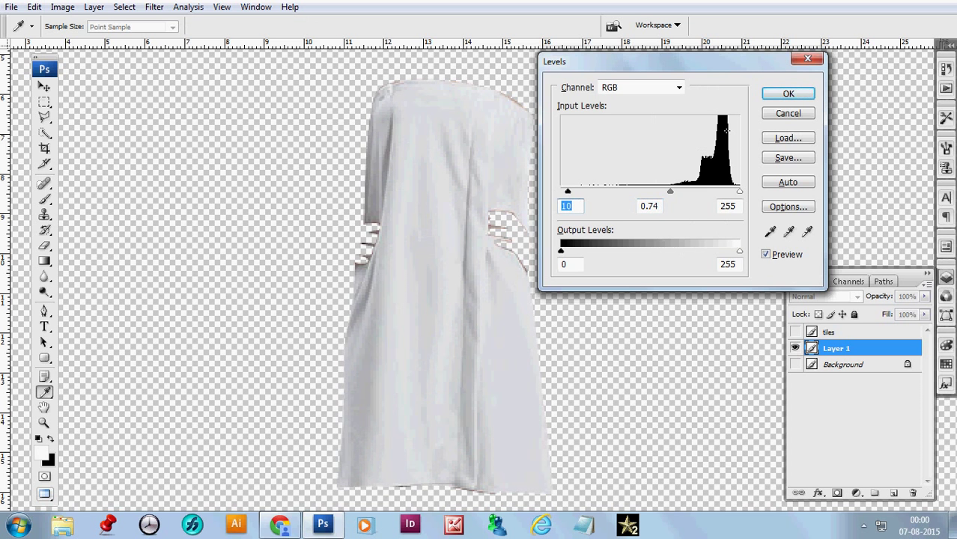
click(788, 94)
Zoom in on the towel and select the Burn tool from the Dodge flyout.
key(p)
ctrl+alt+click(517, 362)
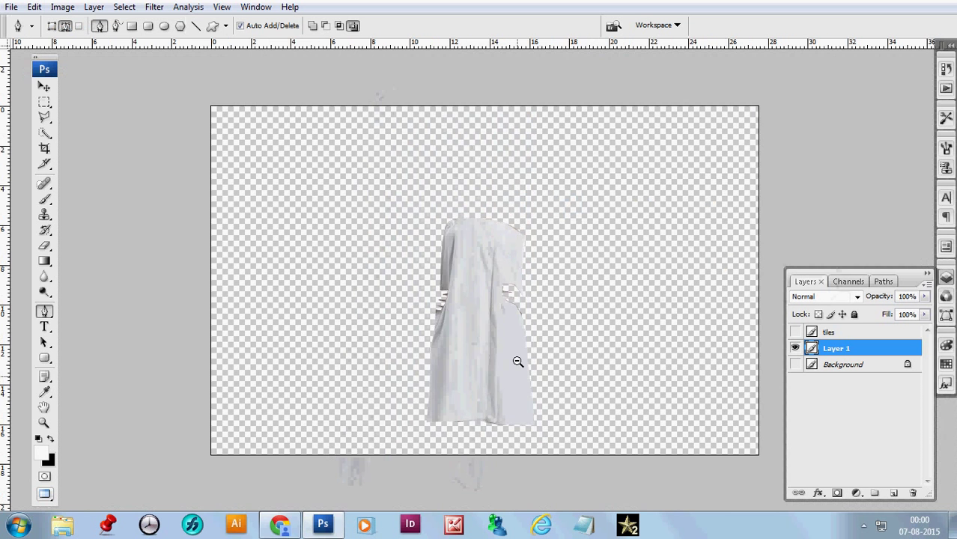
ctrl+click(512, 384)
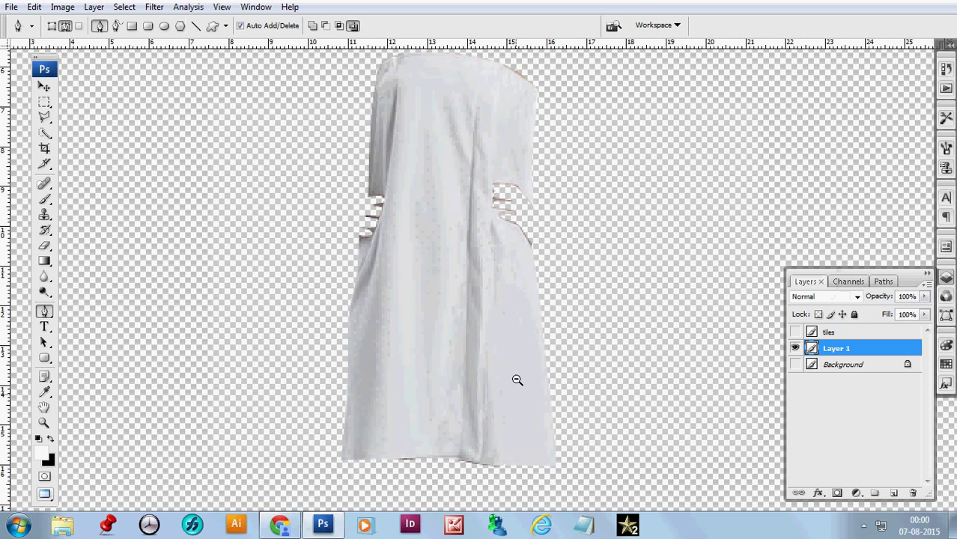
ctrl+alt+click(483, 325)
ctrl+click(483, 325)
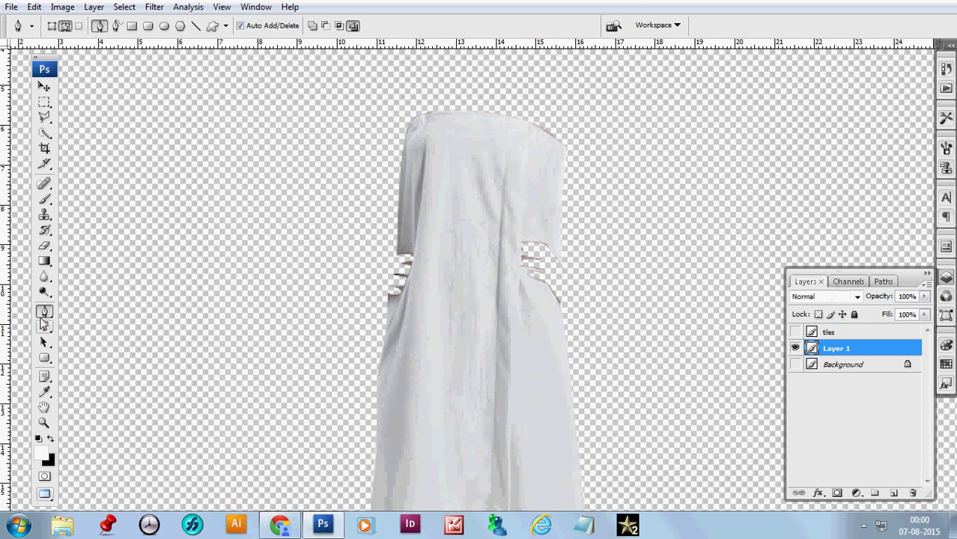
click(43, 292)
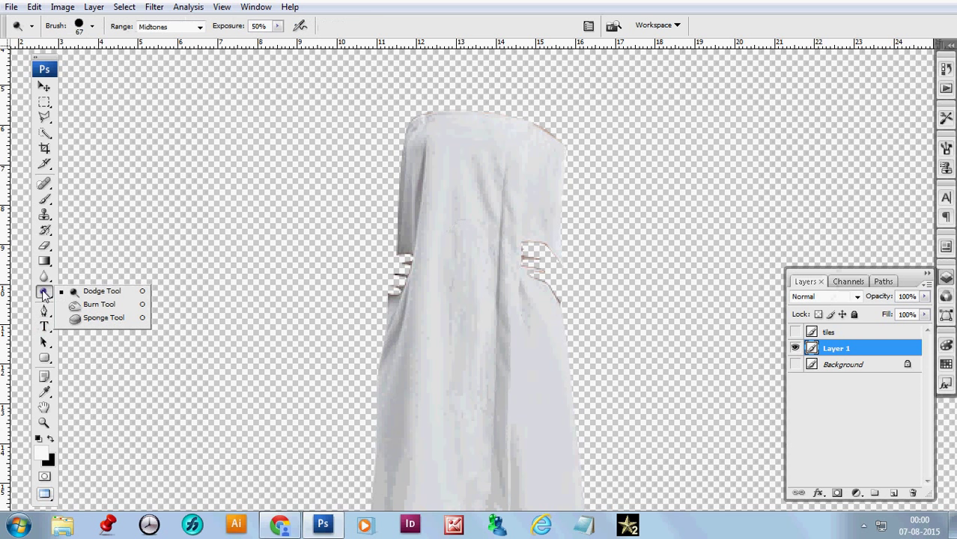
click(90, 305)
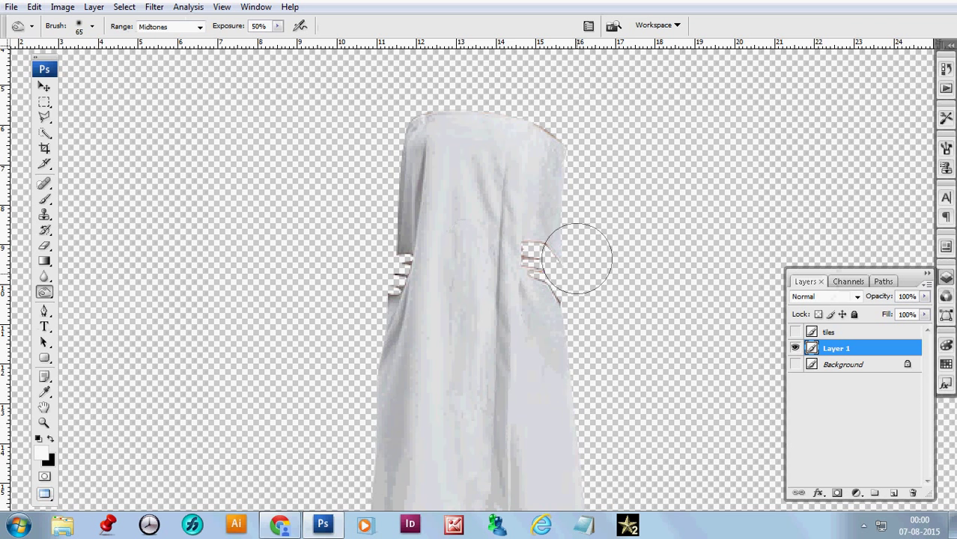
Burn the towel's left edge, upper-left shoulder and hip area at Midtones, 50% exposure.
mouse_move(602, 388)
mouse_down()
mouse_move(577, 198)
mouse_move(551, 305)
mouse_move(581, 376)
mouse_up()
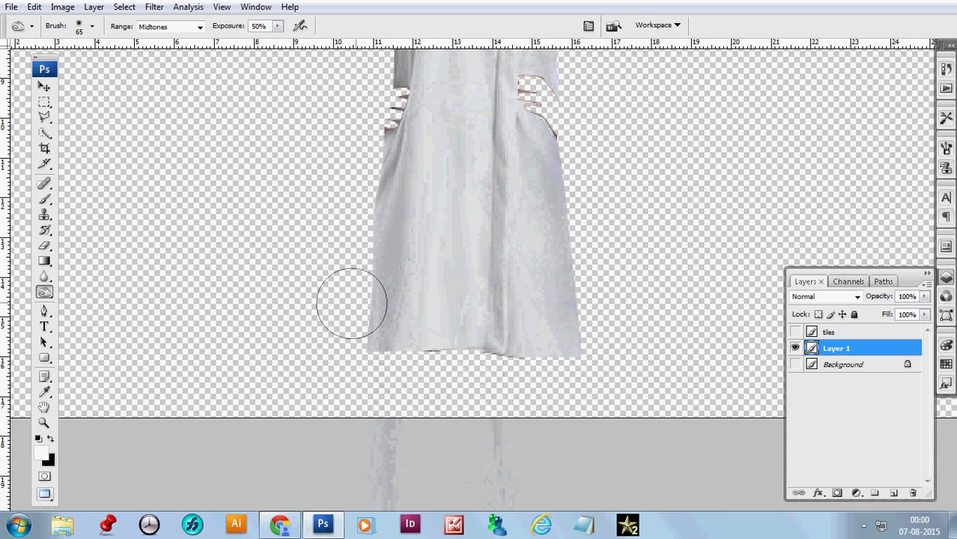
drag(391, 240, 383, 329)
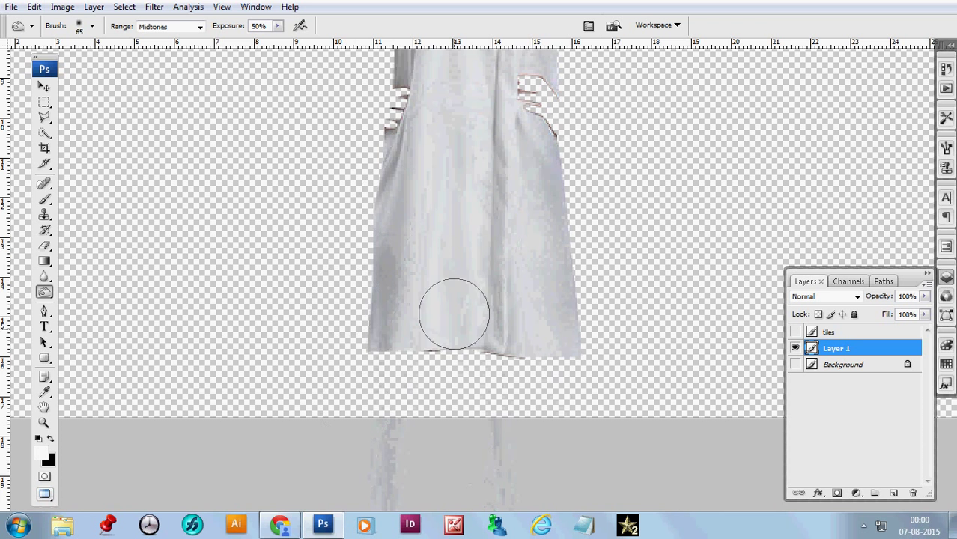
drag(561, 287, 562, 380)
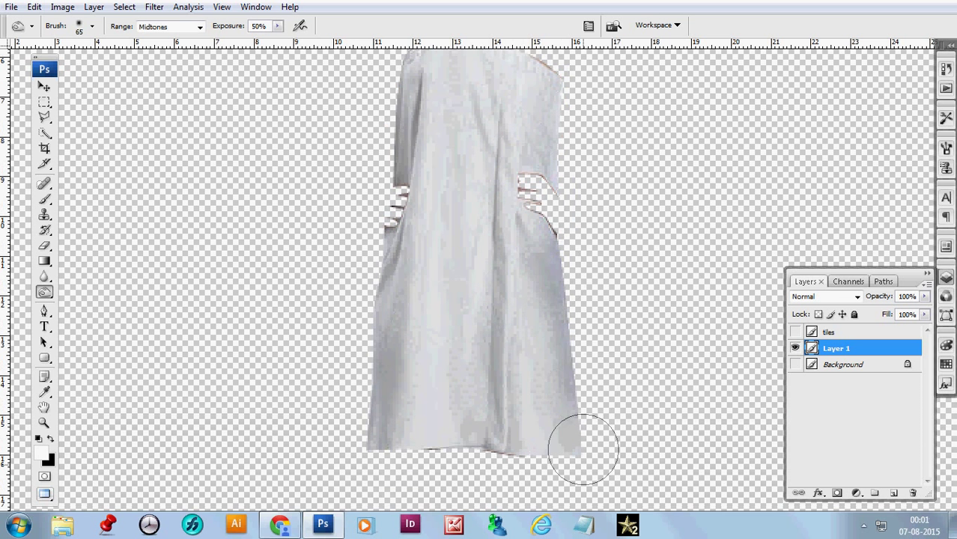
scroll(612, 371, up, 3)
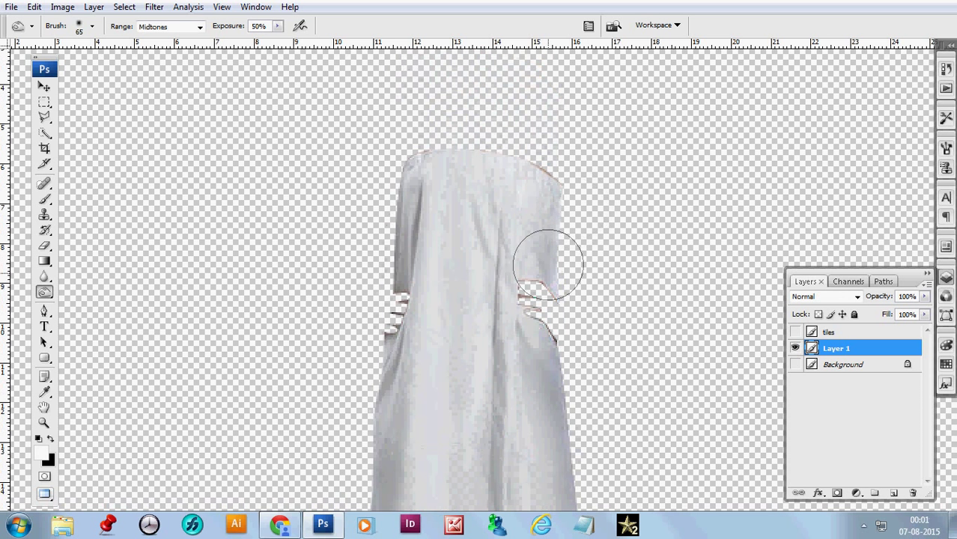
drag(402, 161, 402, 146)
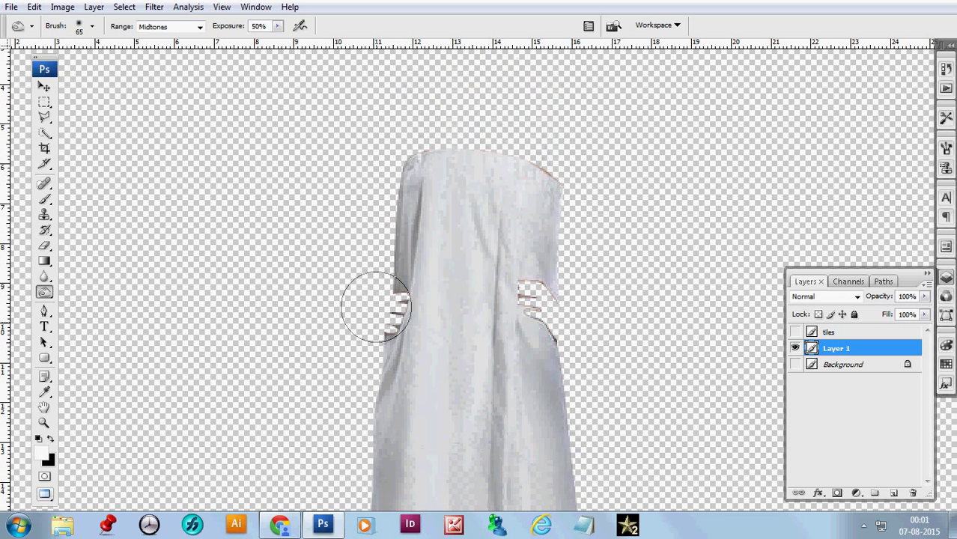
drag(374, 316, 385, 374)
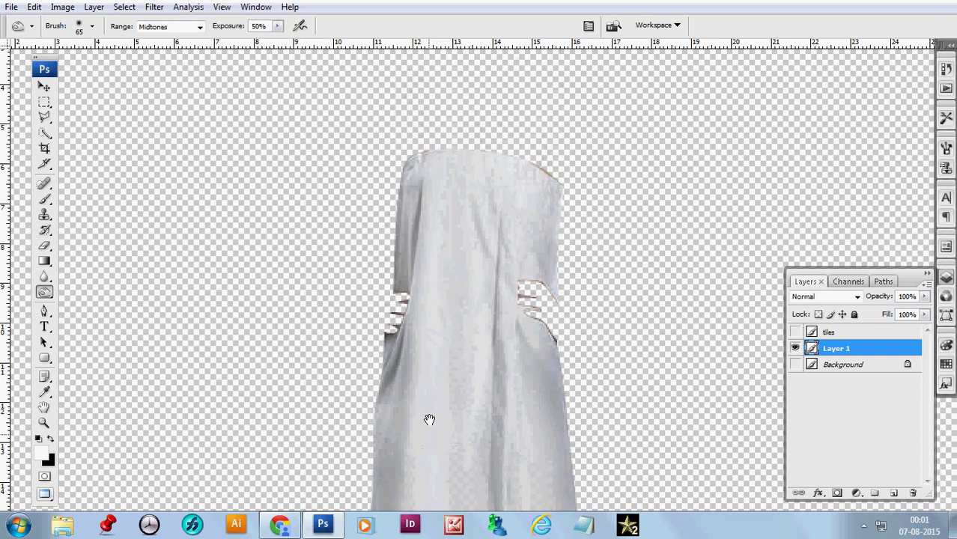
drag(429, 419, 453, 273)
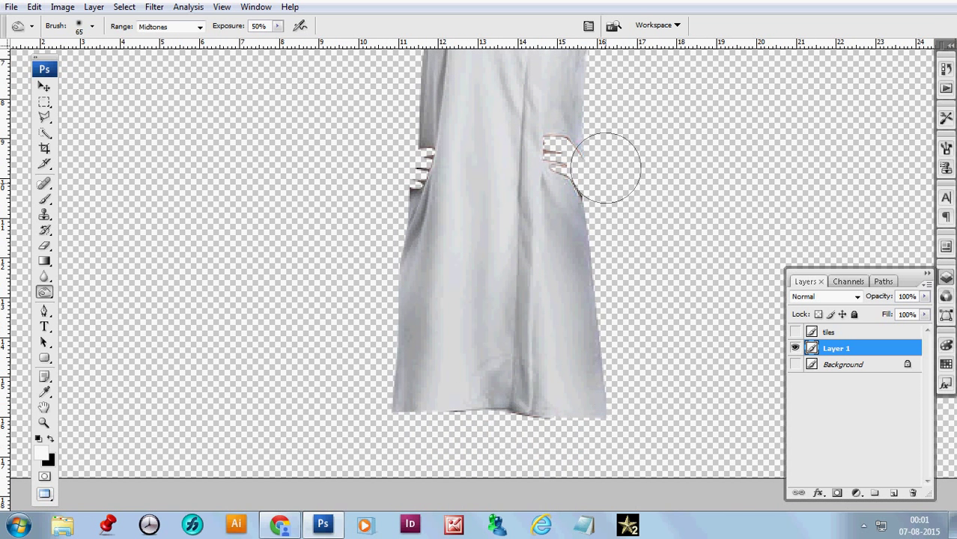
drag(606, 168, 600, 307)
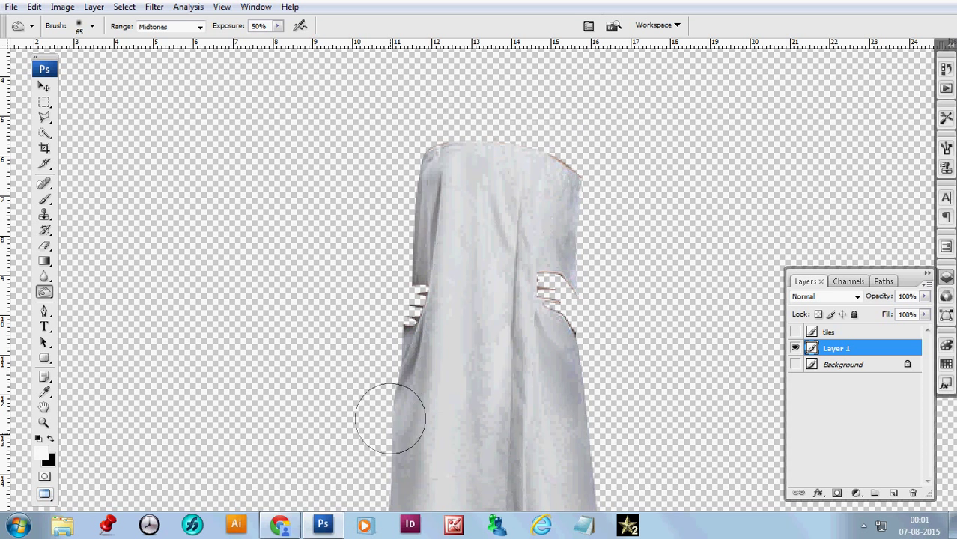
alt+click(465, 388)
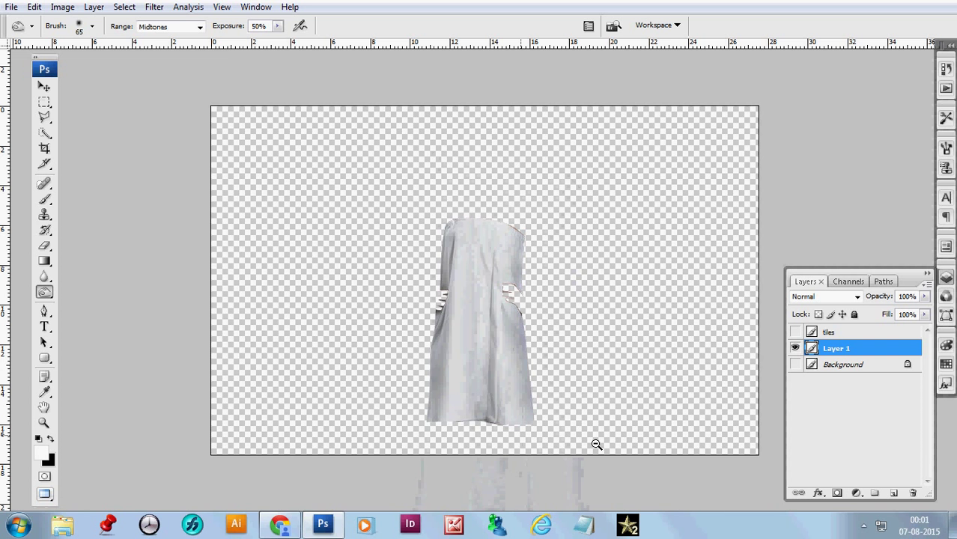
Show the Background layer and save the document as 'Towel-Girl' PSD with Maximize Compatibility.
click(795, 364)
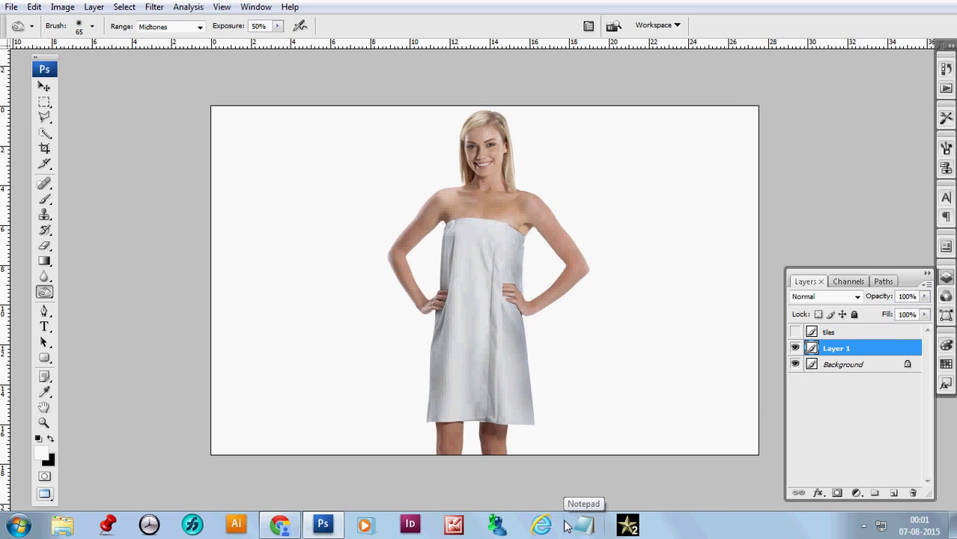
key(ctrl+shift+s)
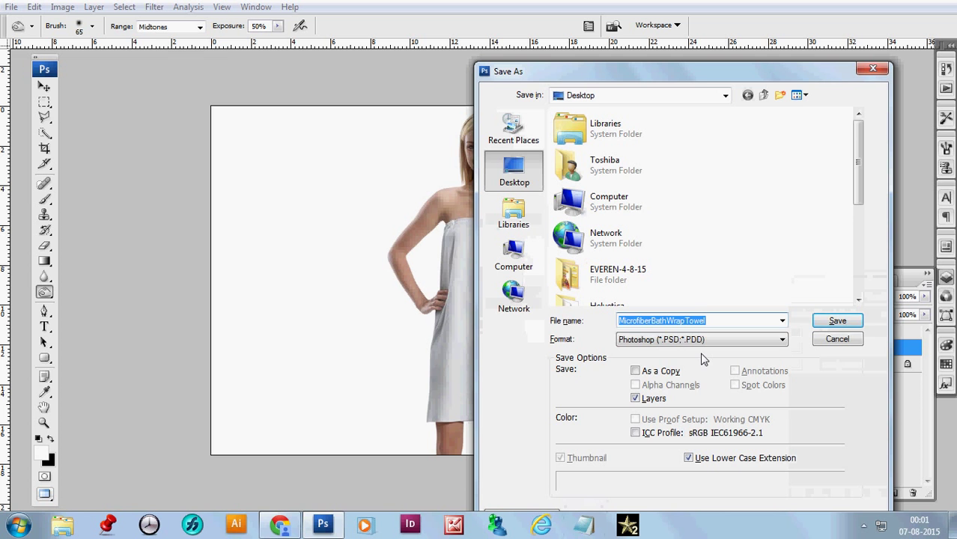
text(To)
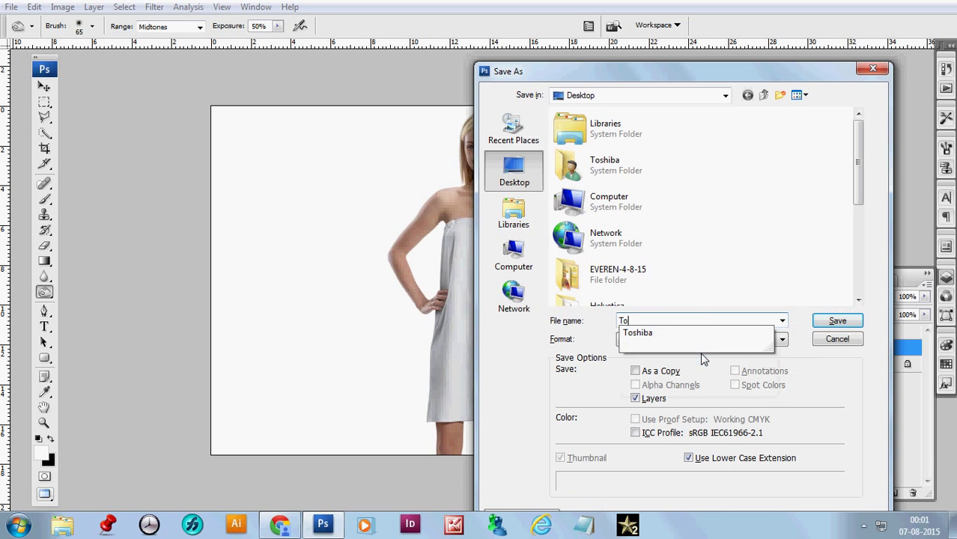
text(w)
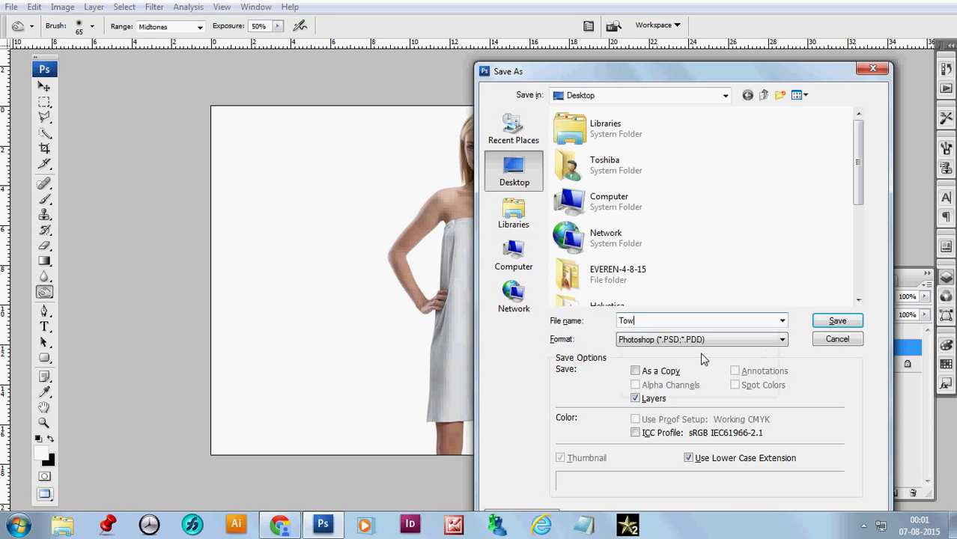
text(el)
text(-G)
text(irl)
click(837, 320)
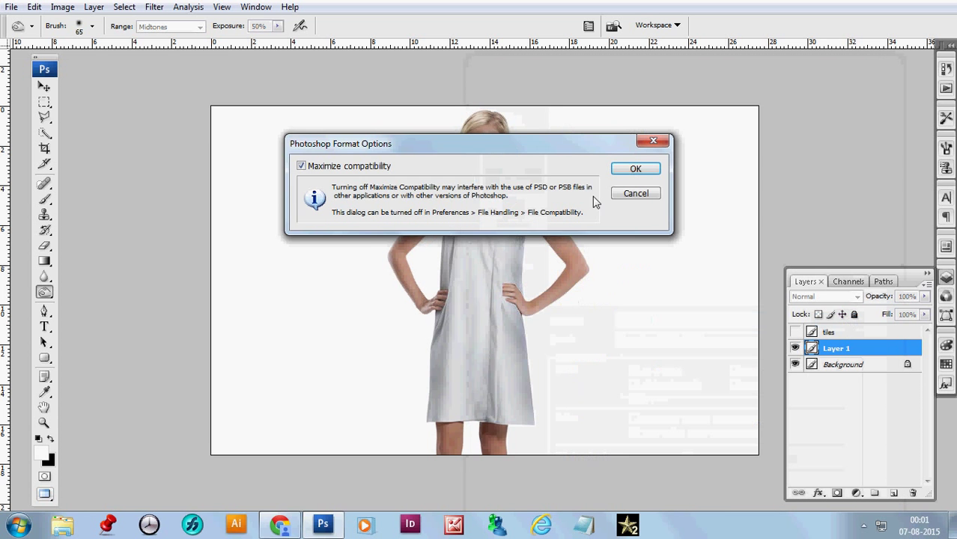
click(617, 169)
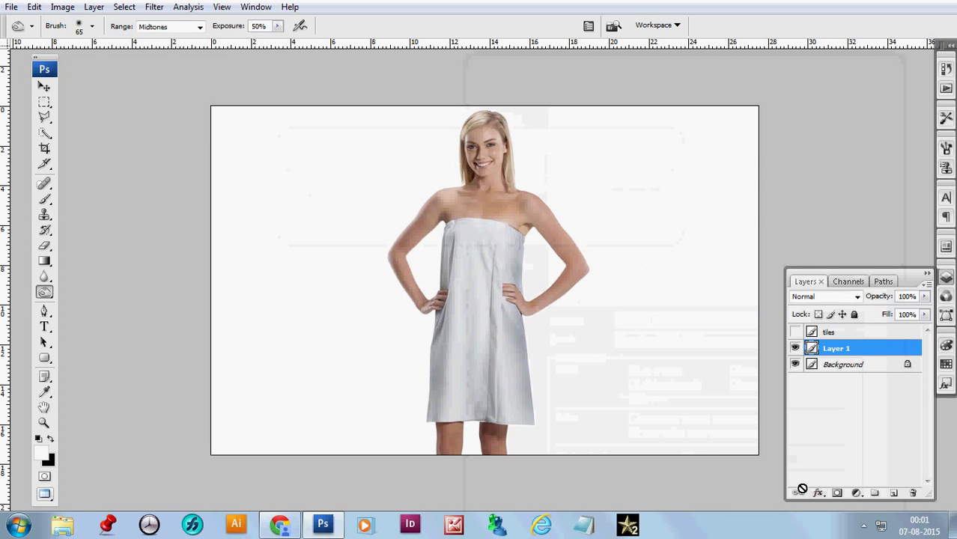
Hide the darkened towel Layer 1 and show the blue tiles layer.
click(795, 348)
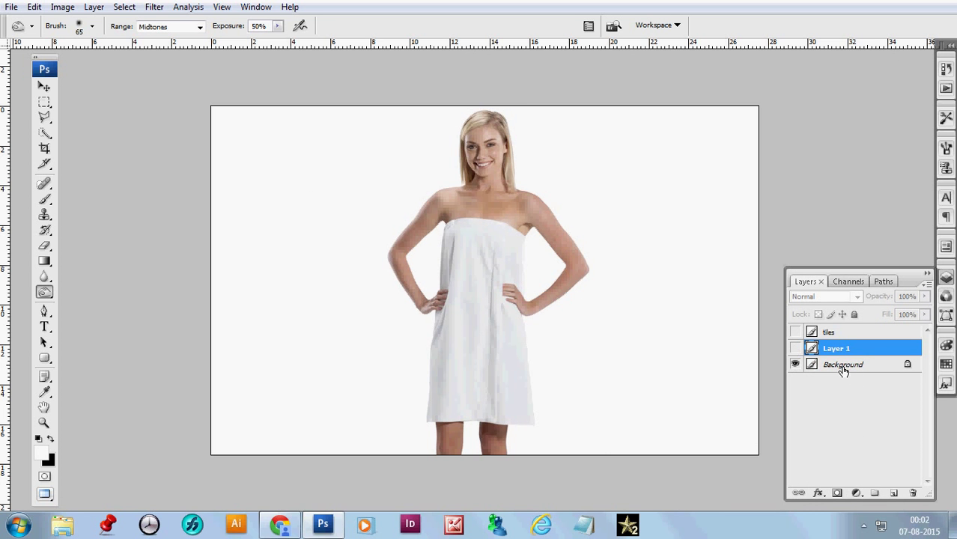
click(795, 332)
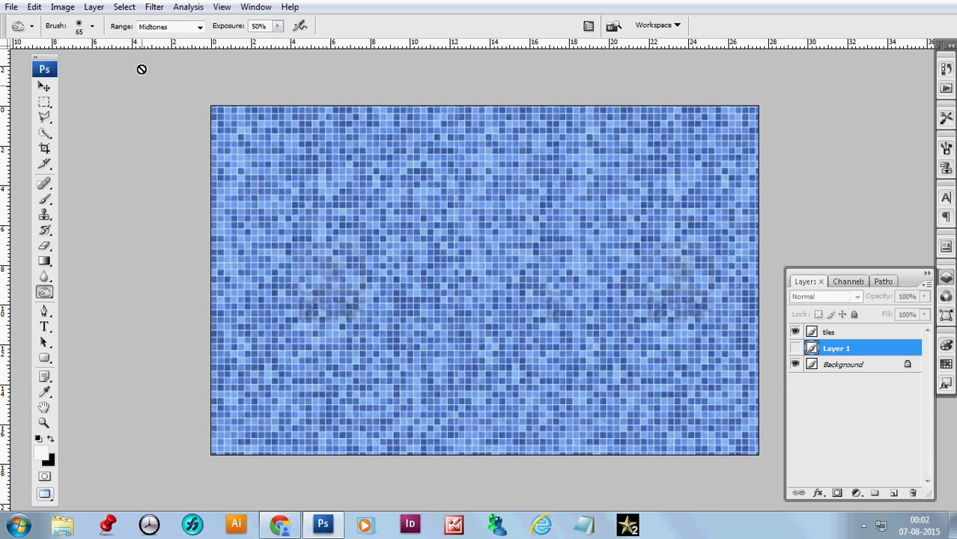
Select the tiles layer and open Filter > Distort > Displace with scale 10/10.
click(152, 9)
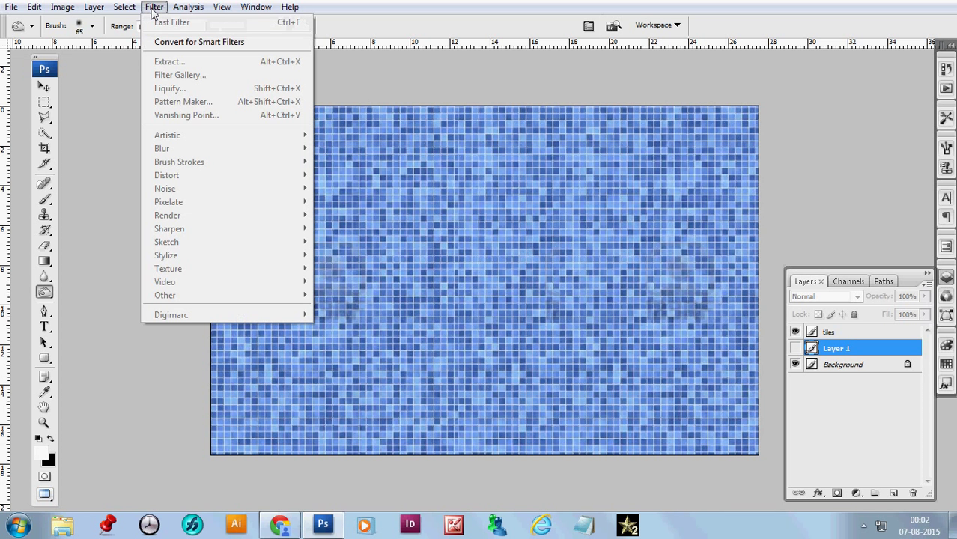
click(854, 334)
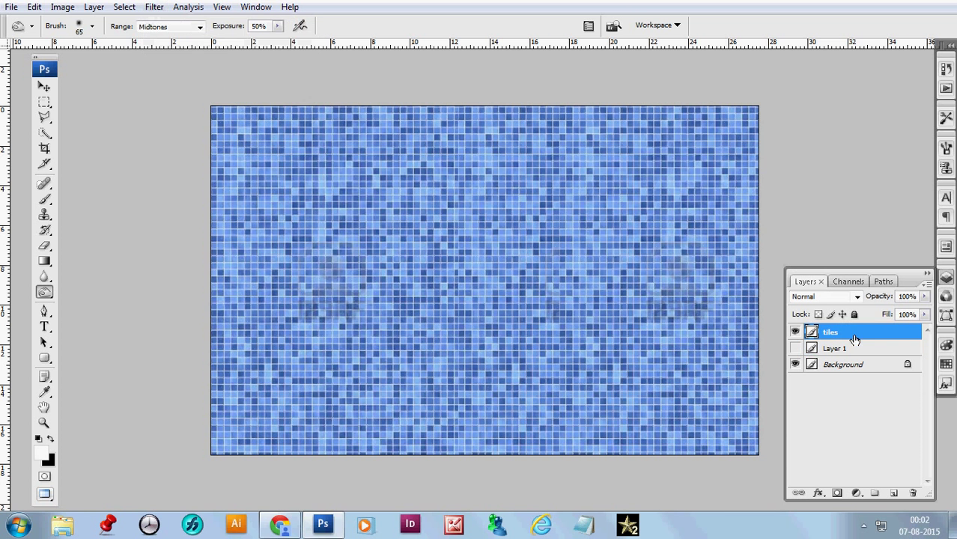
click(155, 9)
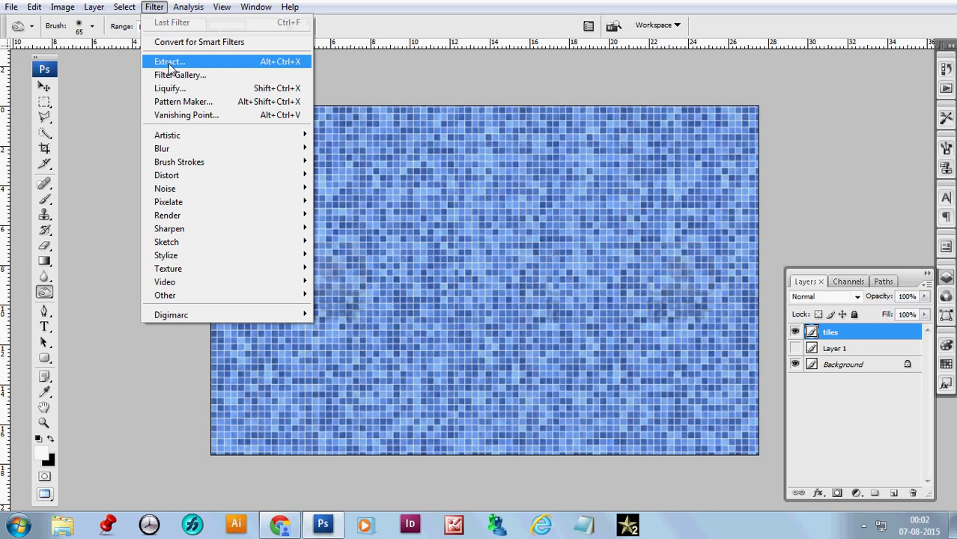
mouse_move(166, 176)
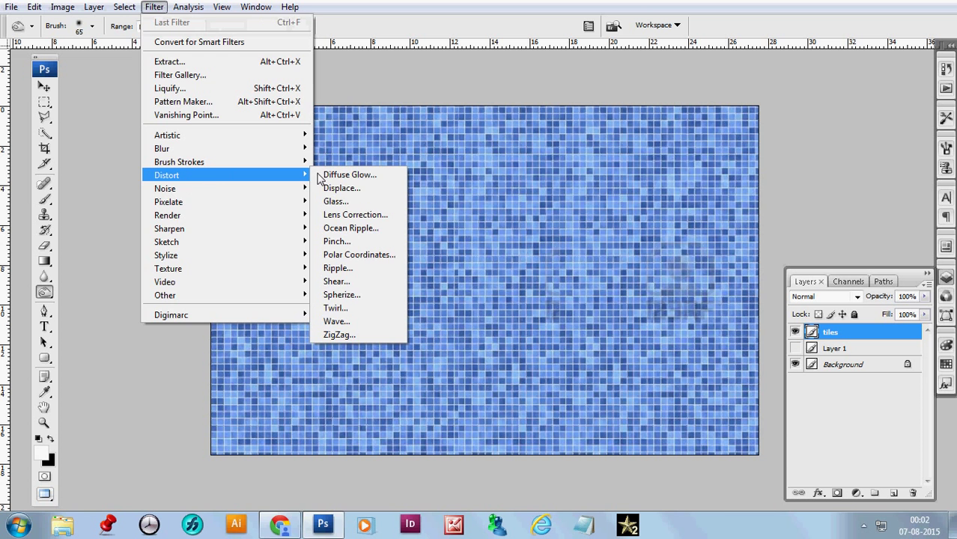
click(350, 188)
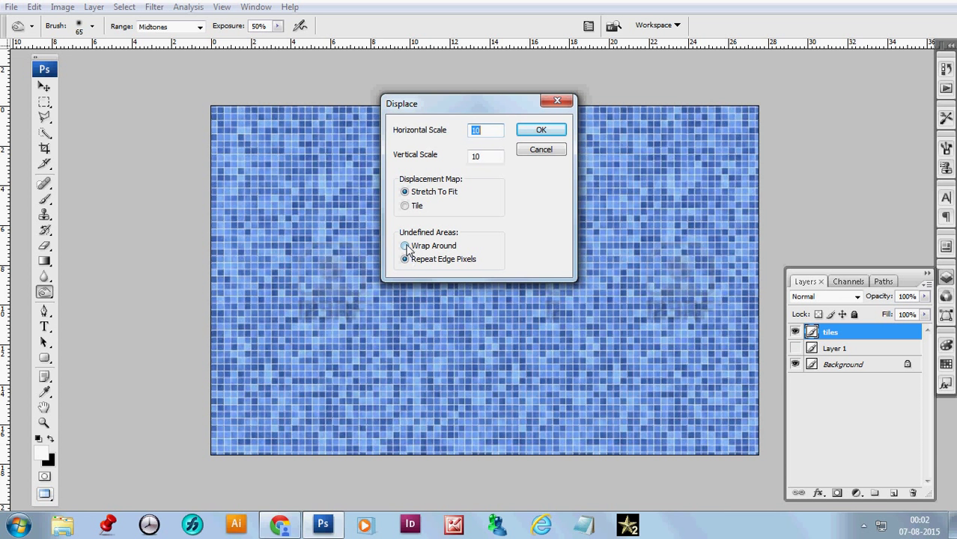
Apply Displace with Wrap Around to the tiles layer, using Towel-Girl.psd as the map.
click(404, 245)
click(536, 131)
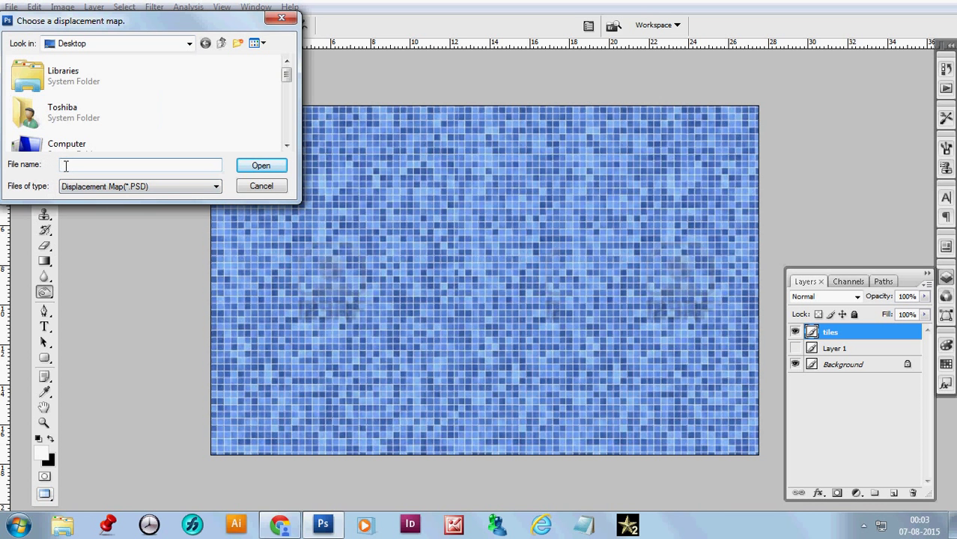
text(t)
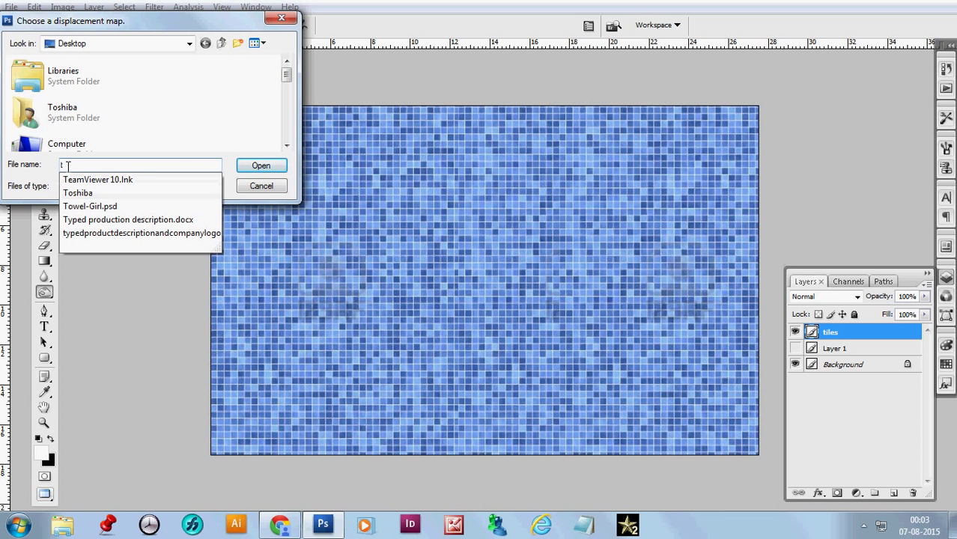
text(o)
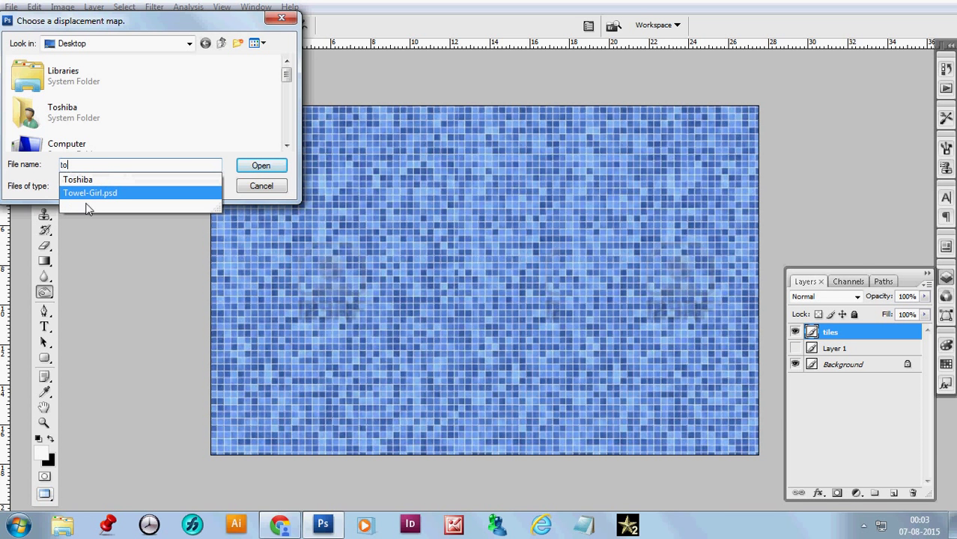
click(90, 193)
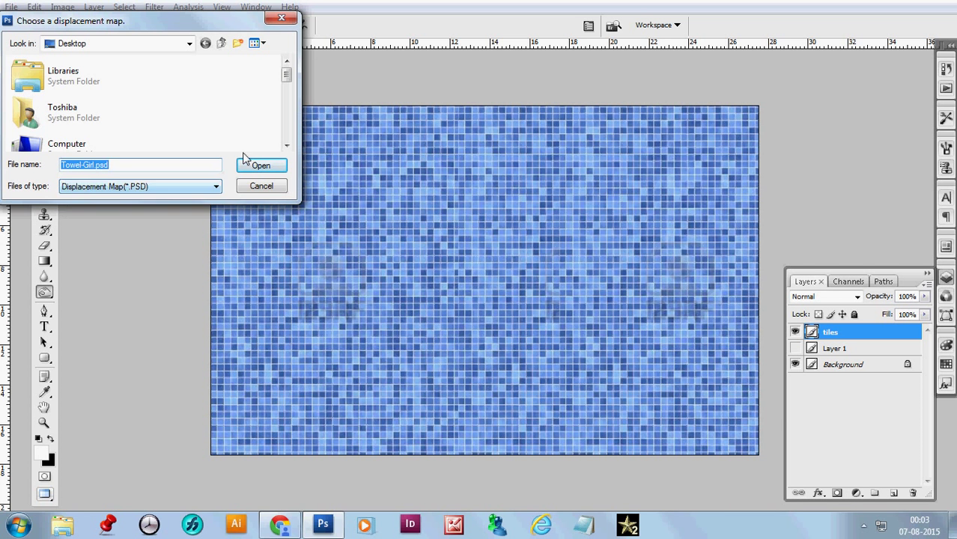
click(258, 167)
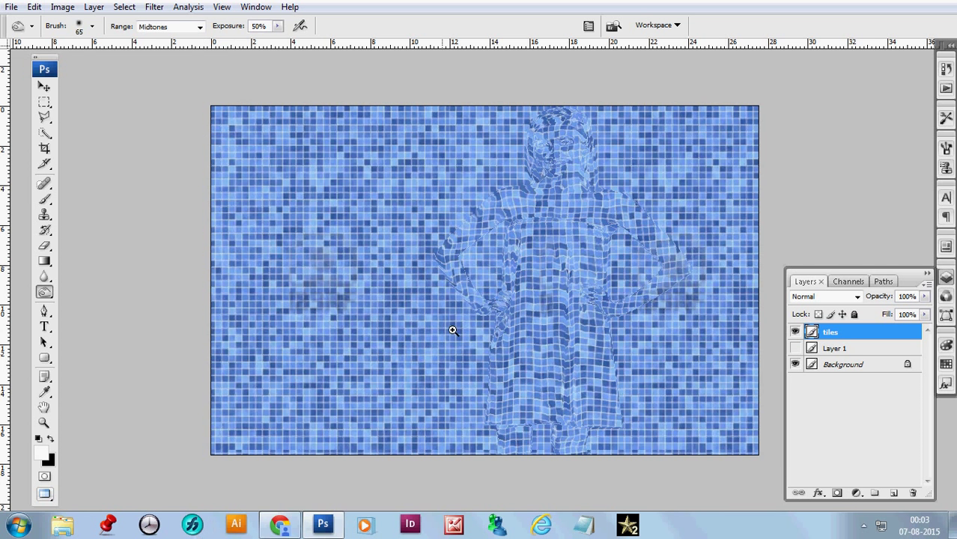
Zoom in and out on the warped tiles around the woman's torso to inspect the distortion.
ctrl+click(531, 282)
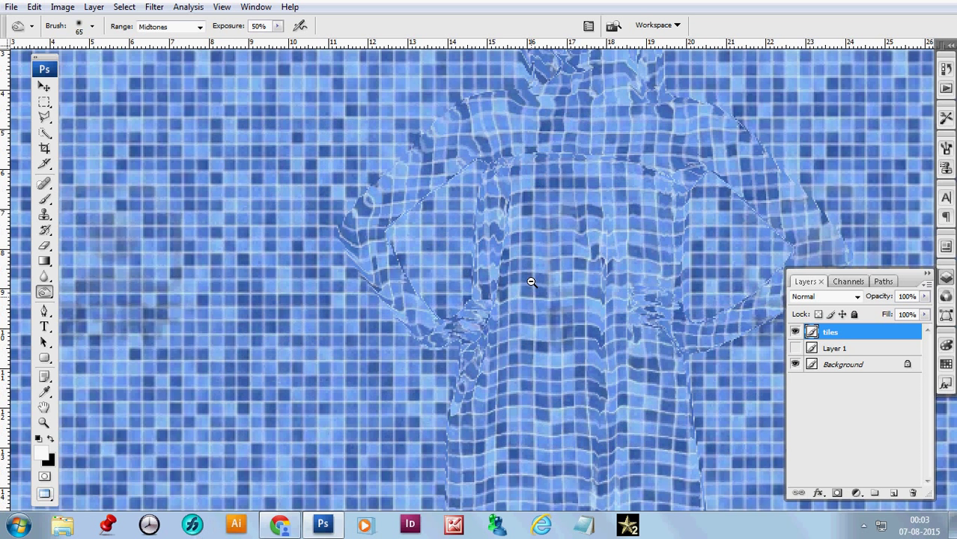
ctrl+alt+click(531, 282)
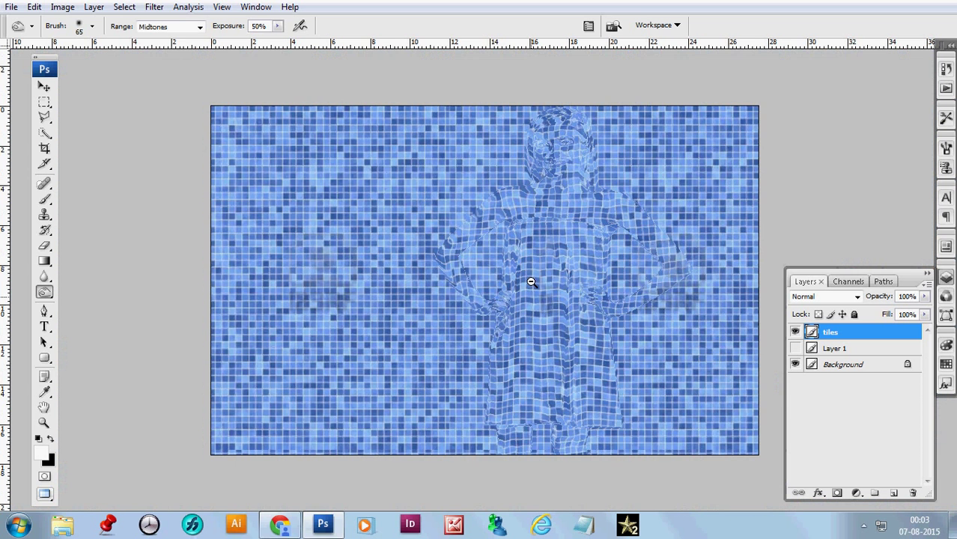
ctrl+click(528, 338)
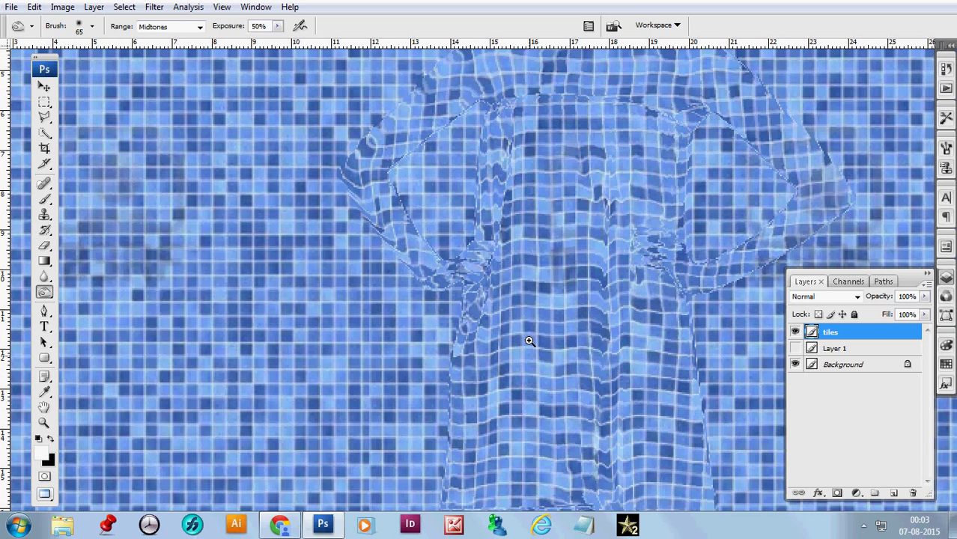
ctrl+alt+click(550, 304)
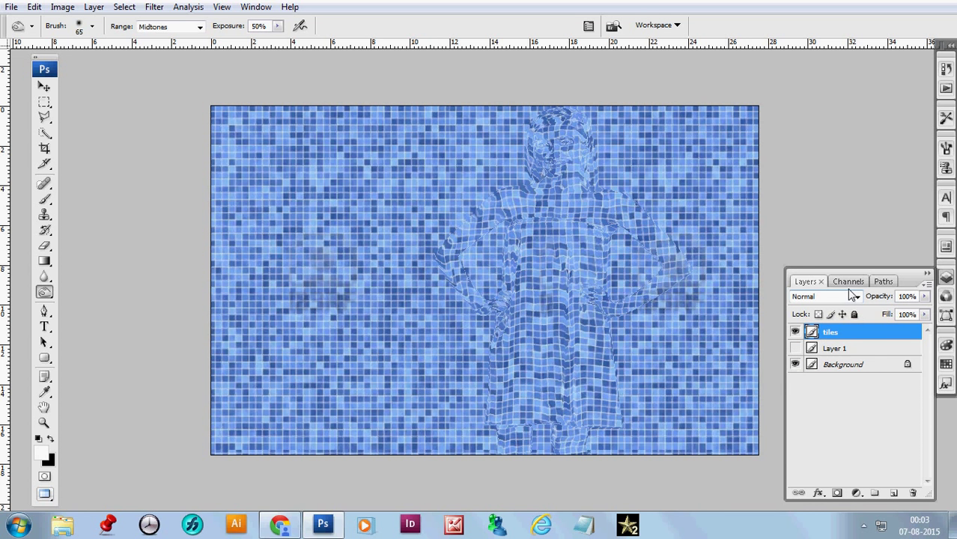
Load Path 1 from the Paths panel as a selection, then deselect it.
click(881, 281)
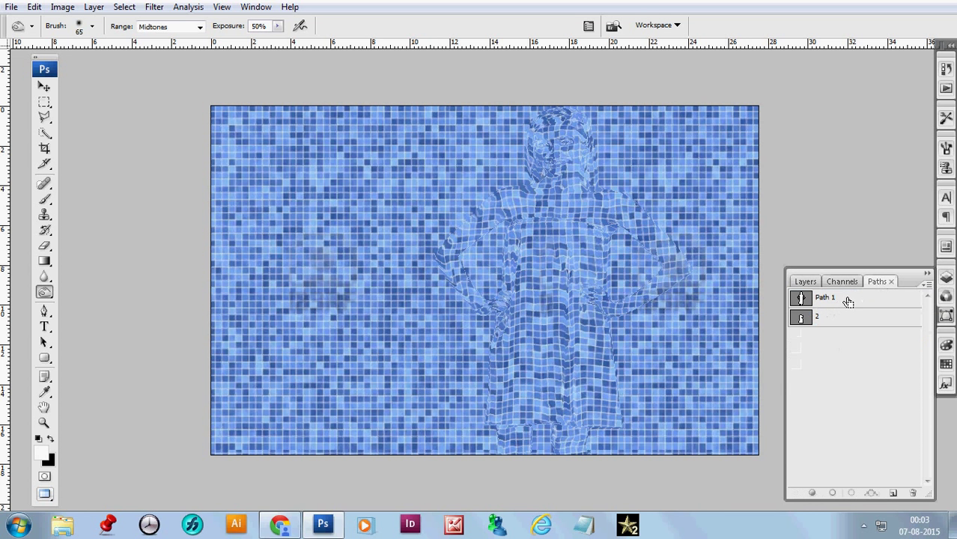
ctrl+click(849, 300)
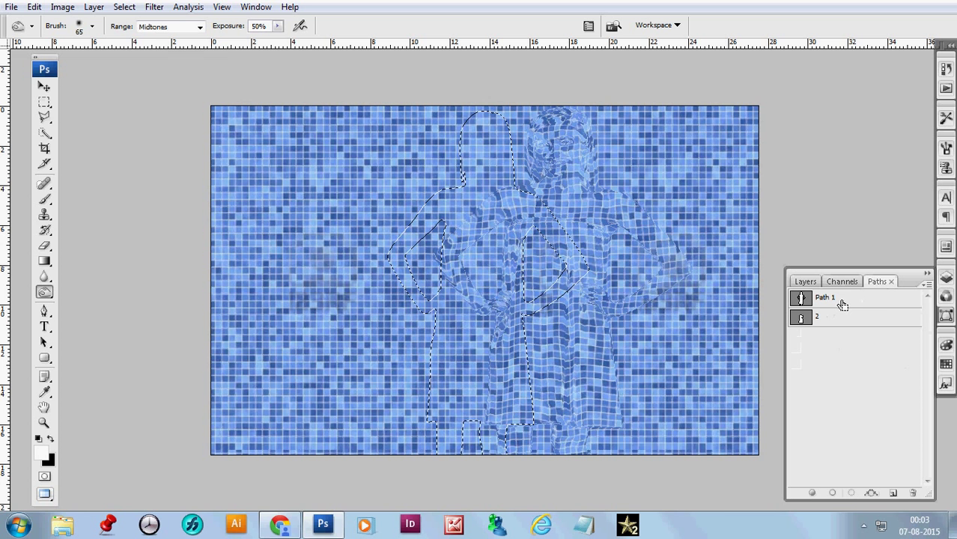
key(ctrl+d)
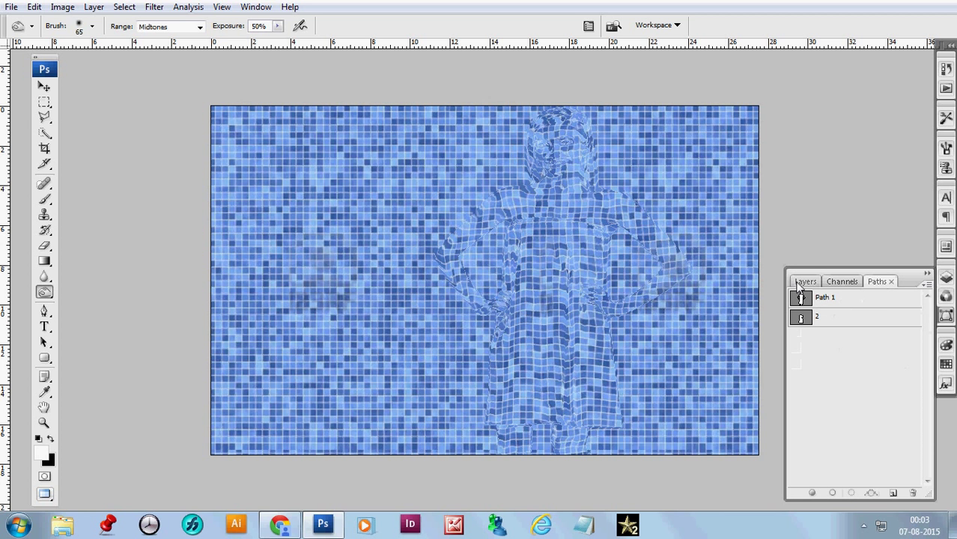
Try the tiles layer at 45% opacity, revert to 100%, and undo the Displace filter.
click(805, 282)
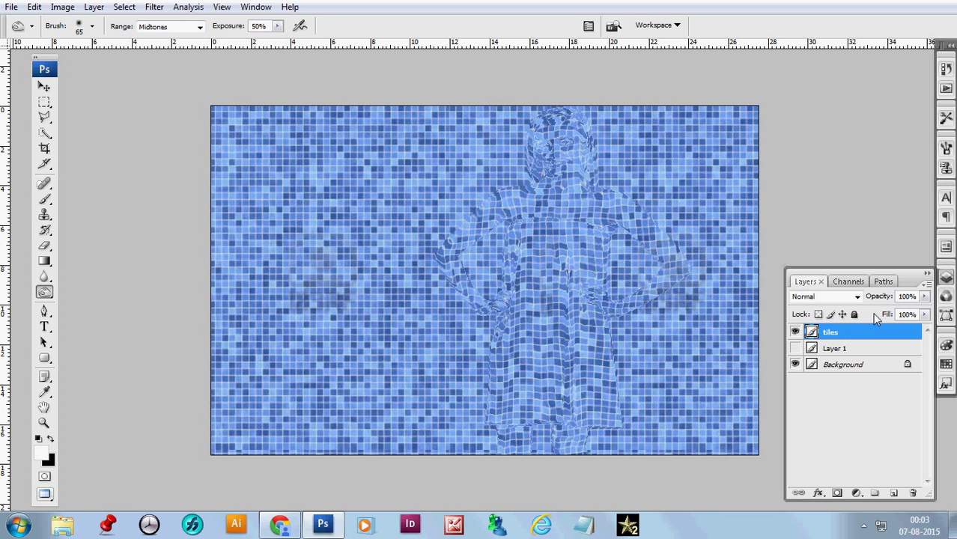
click(924, 296)
drag(925, 297, 887, 317)
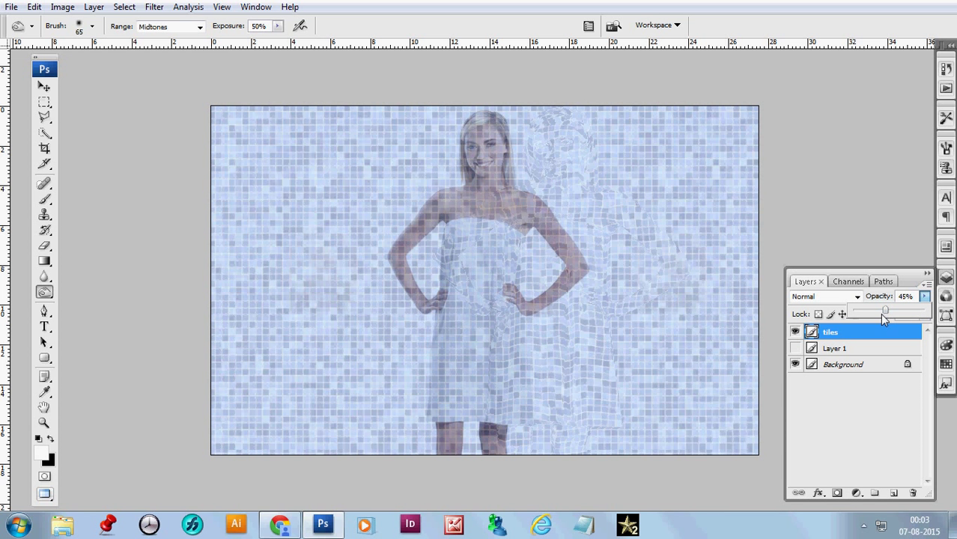
key(Escape)
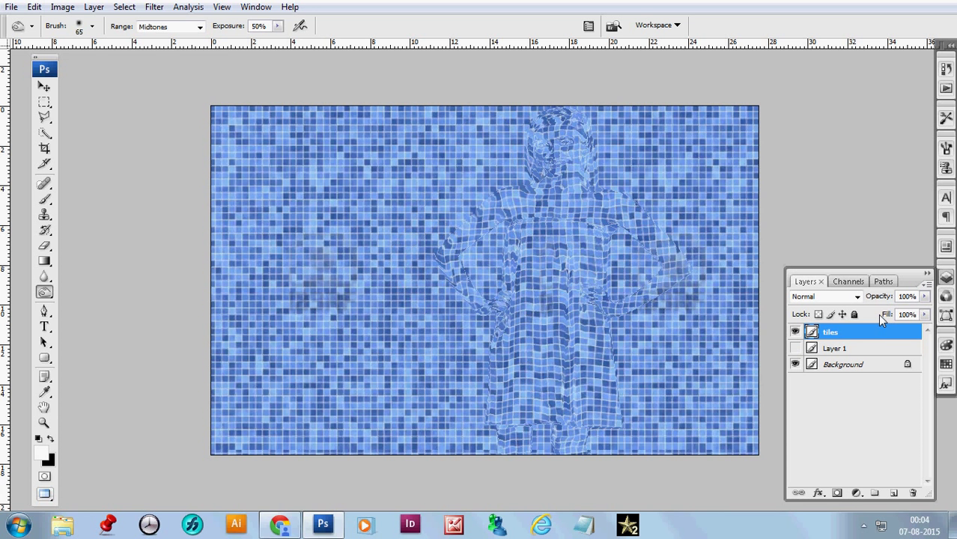
key(ctrl+z)
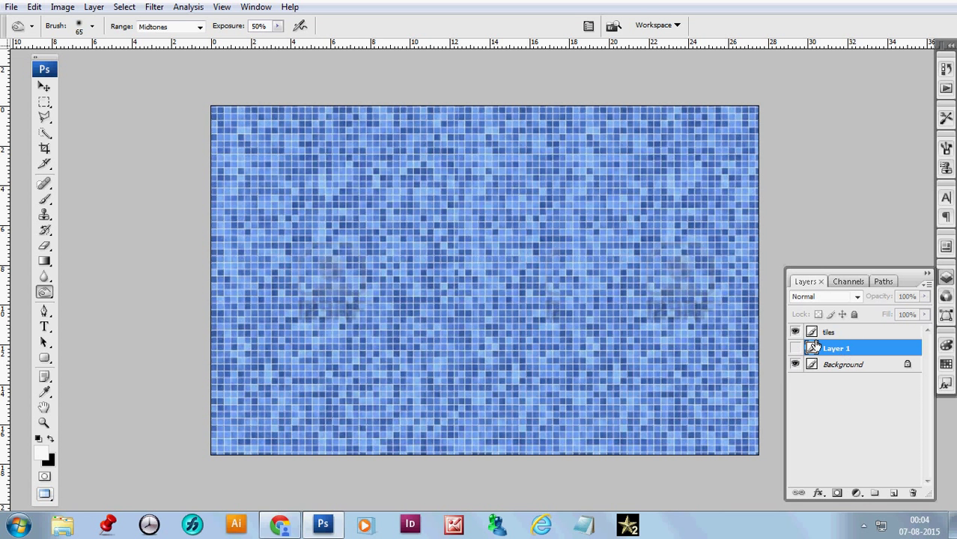
On the tiles layer, reopen Displace and set undefined areas to Tile.
click(848, 335)
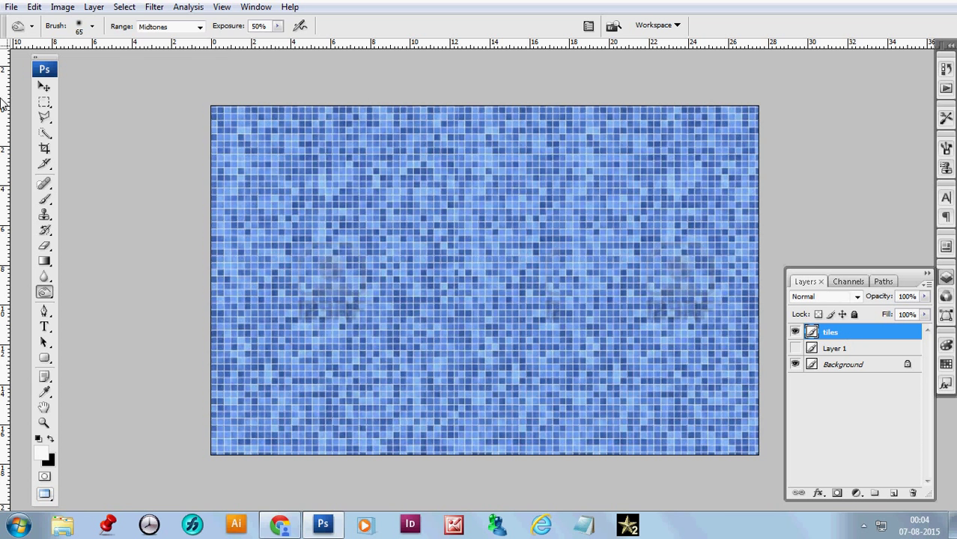
click(153, 8)
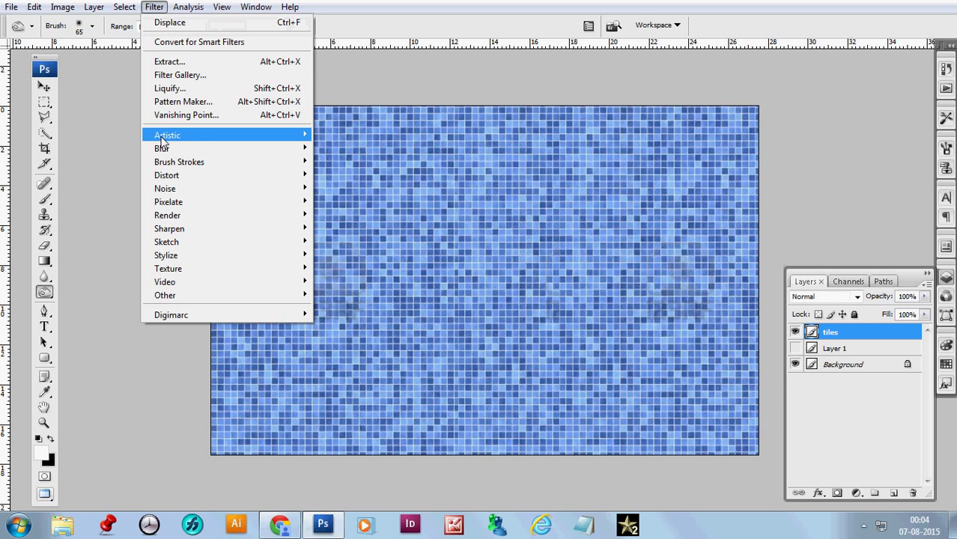
mouse_move(166, 175)
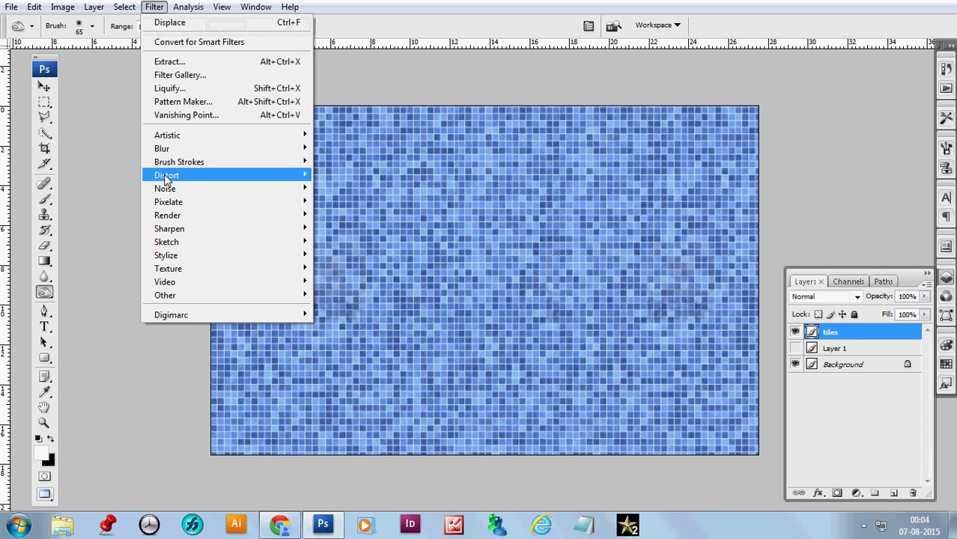
click(343, 187)
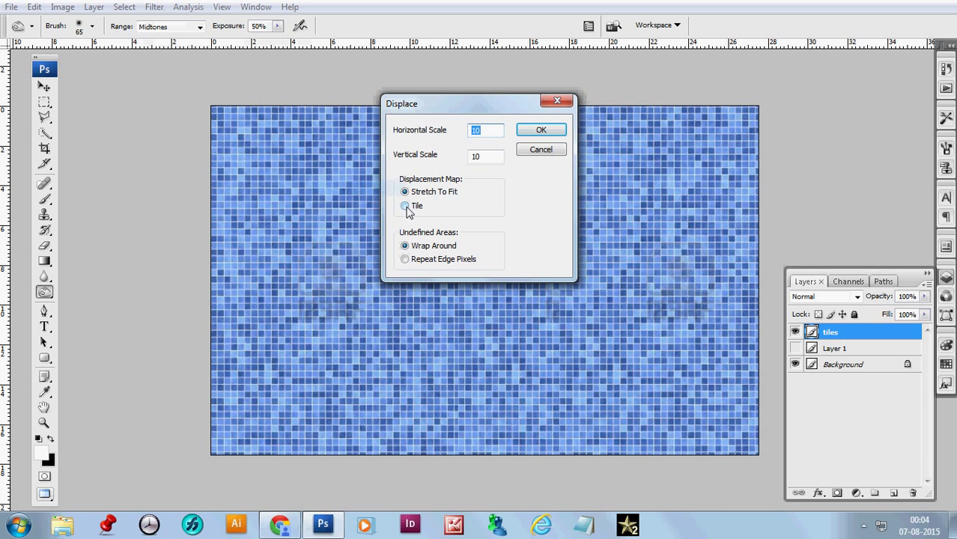
click(405, 207)
click(539, 132)
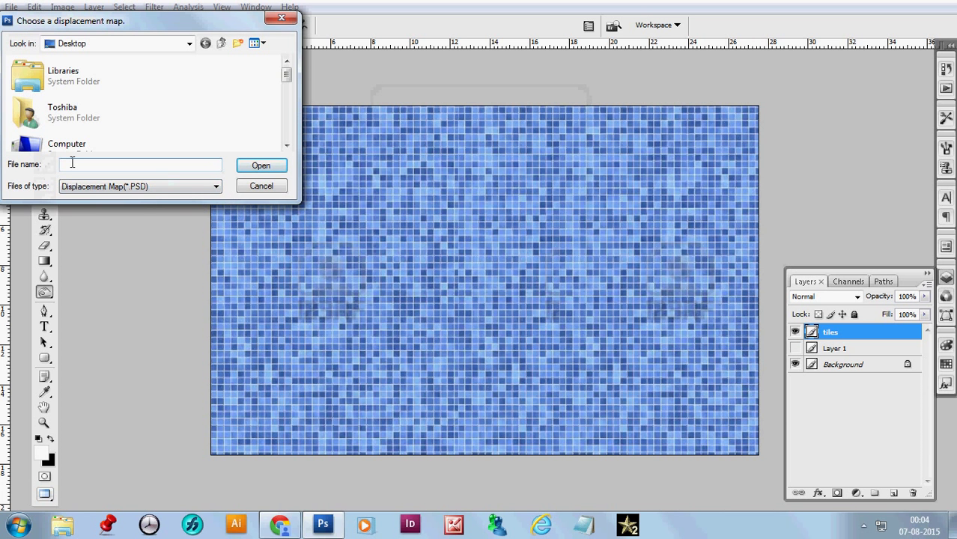
Choose Towel-Girl.psd as the displacement map to warp the tiles again.
text(to)
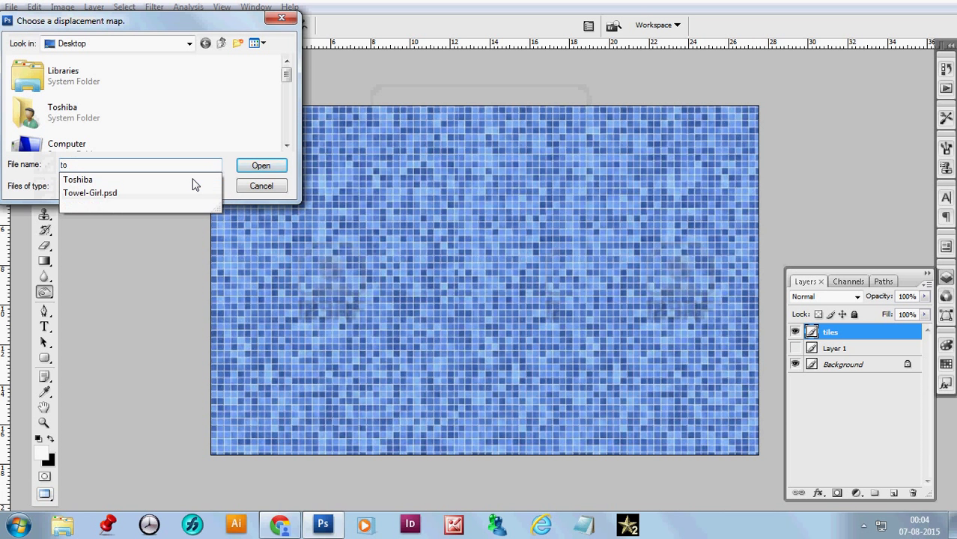
text(wl)
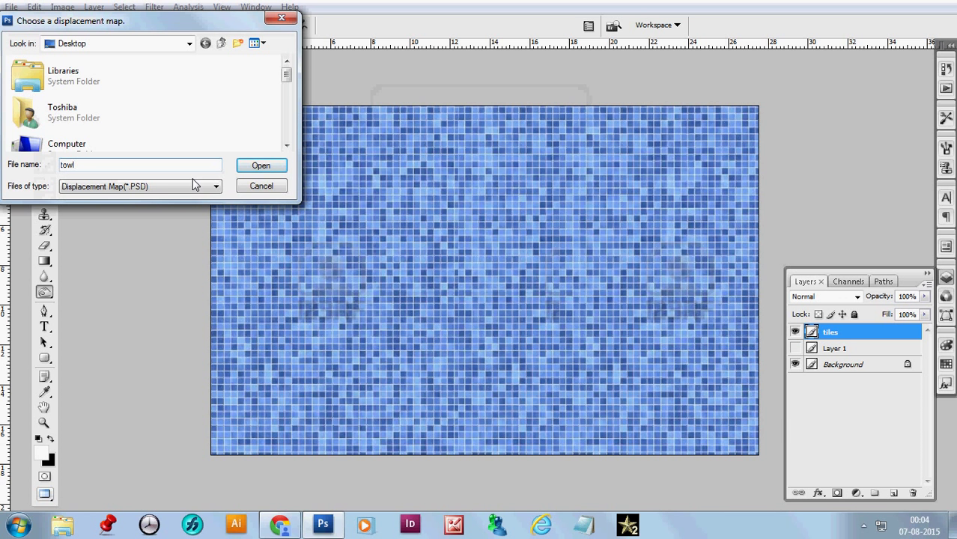
click(157, 189)
click(79, 165)
key(BackSpace)
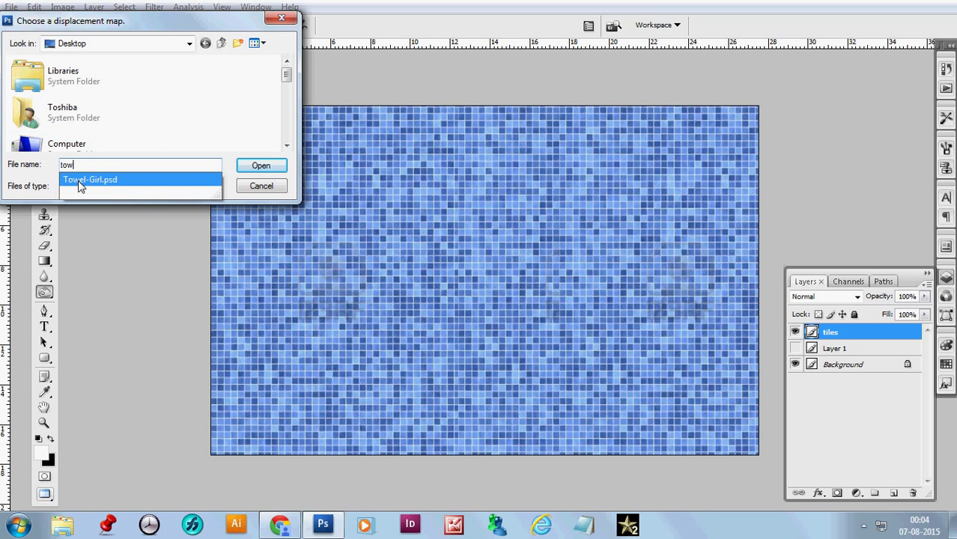
click(77, 178)
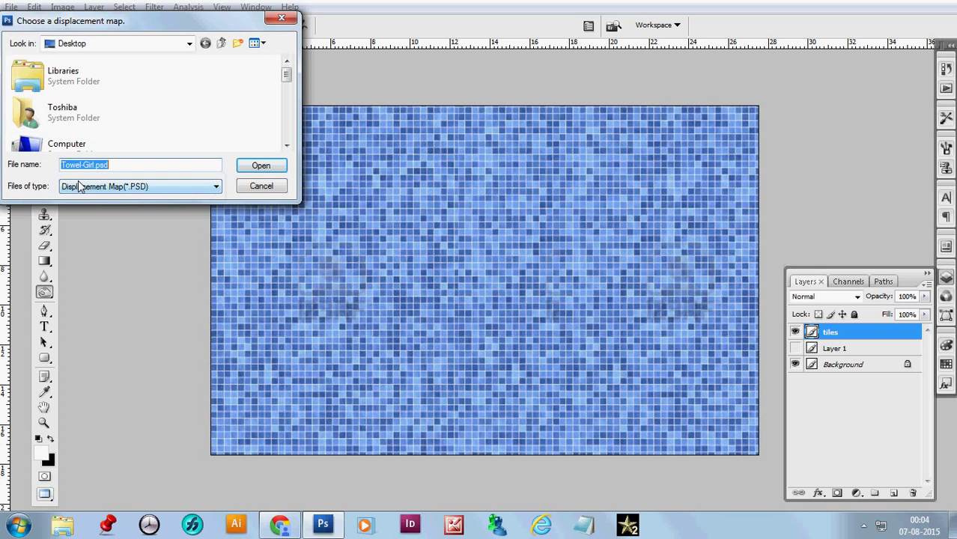
click(261, 167)
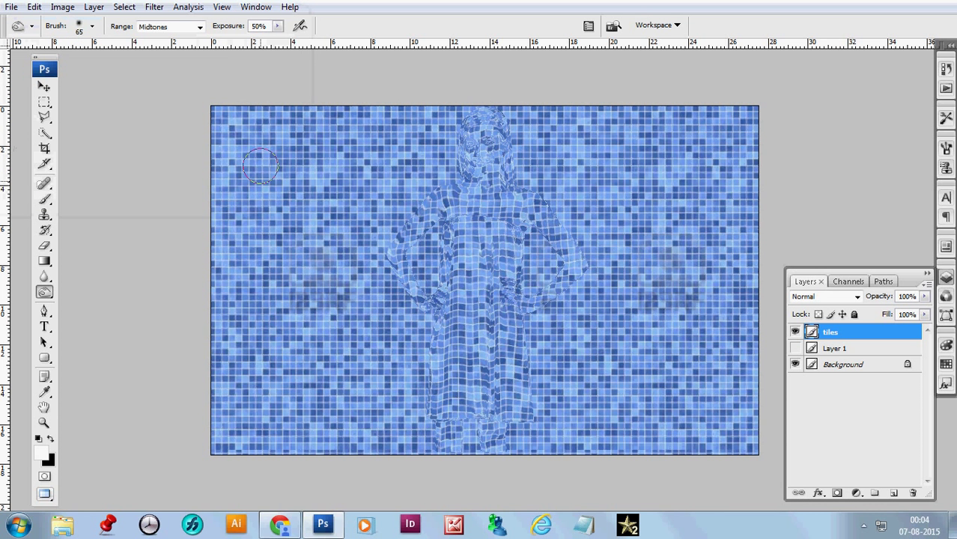
Lower the tiles layer opacity from 100% through 67% to 29%, checking the woman up close.
click(470, 258)
alt+click(496, 267)
click(925, 297)
click(902, 313)
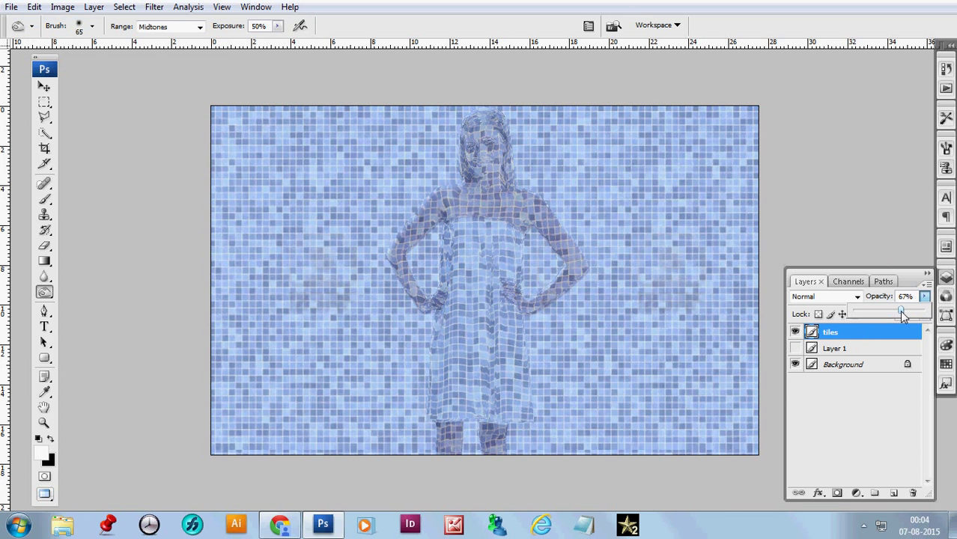
click(875, 313)
click(480, 229)
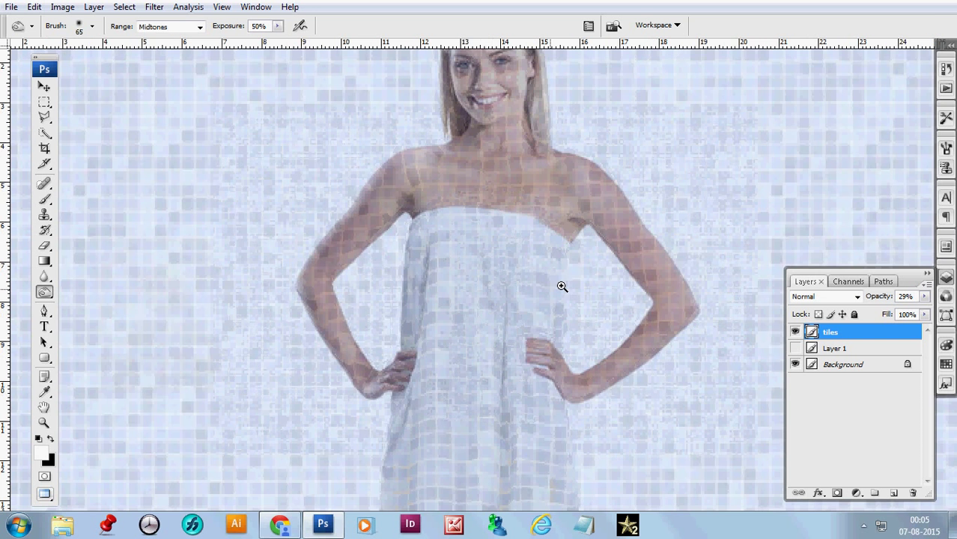
alt+click(563, 288)
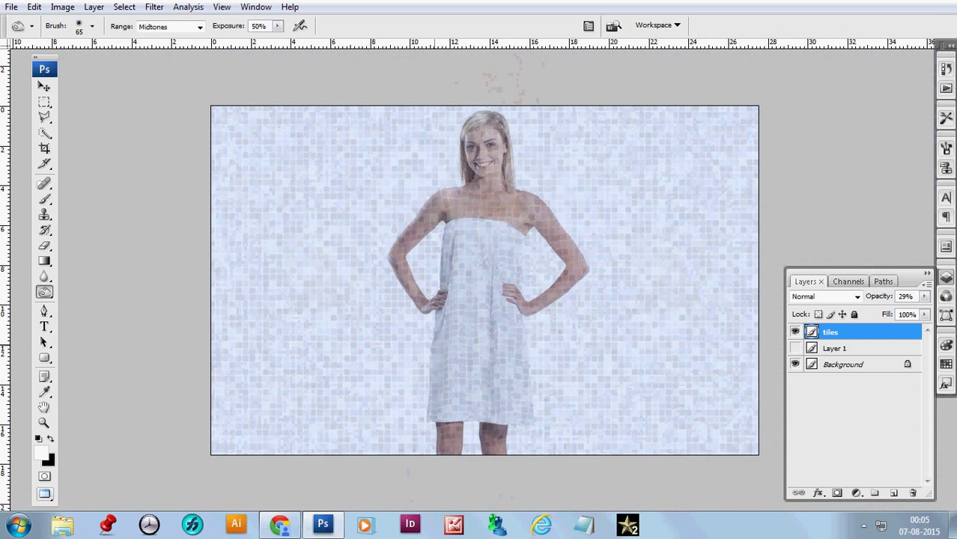
Select her skin with path 2, dodge the tiles off her arm and shoulder, then deselect.
click(881, 282)
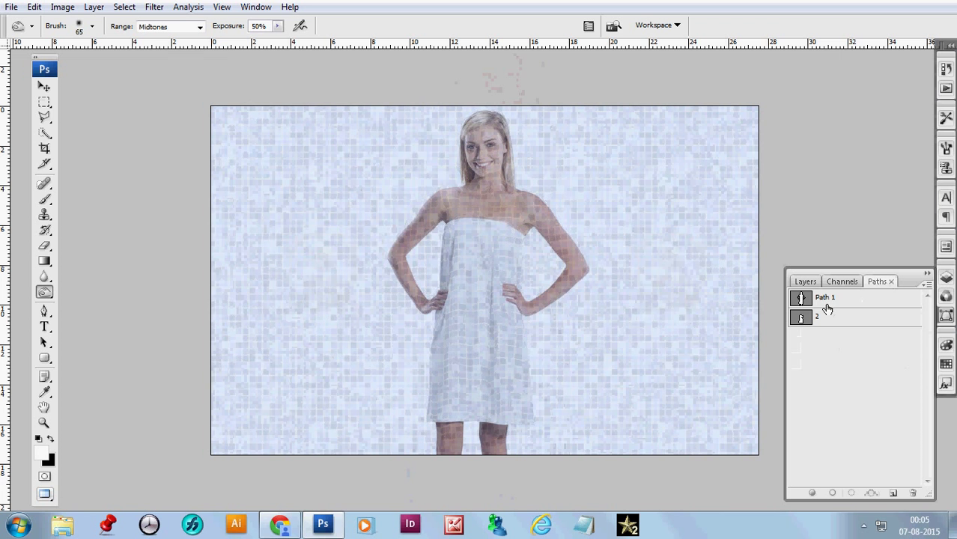
ctrl+click(803, 300)
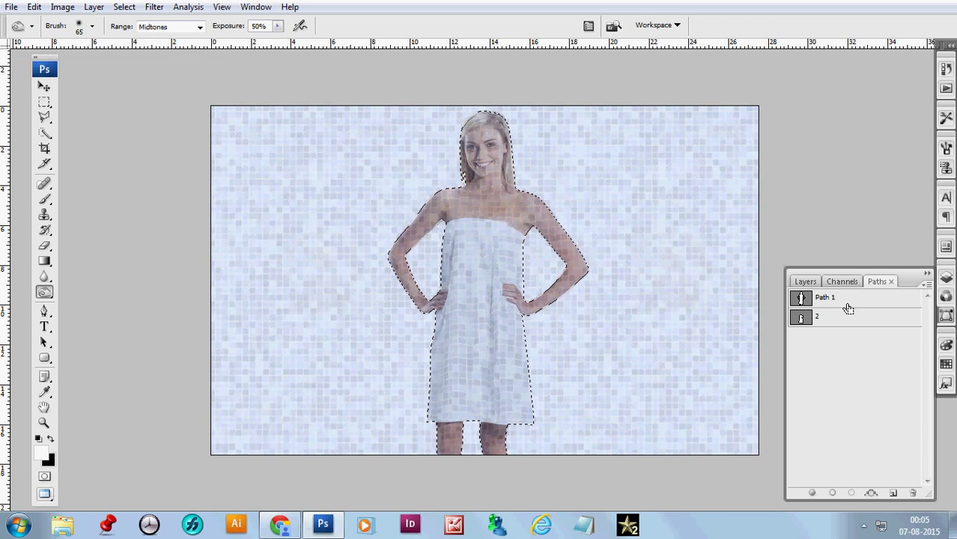
ctrl+click(802, 320)
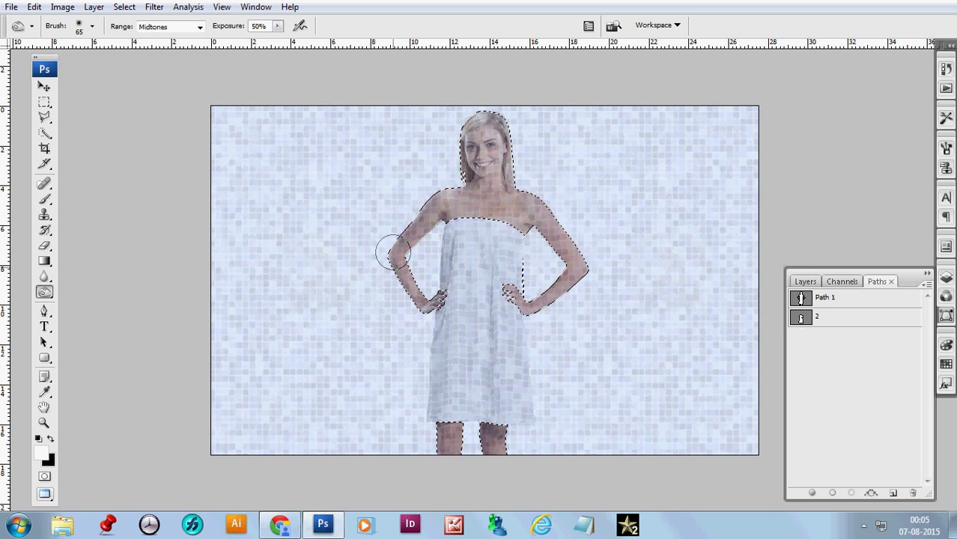
drag(395, 252, 419, 193)
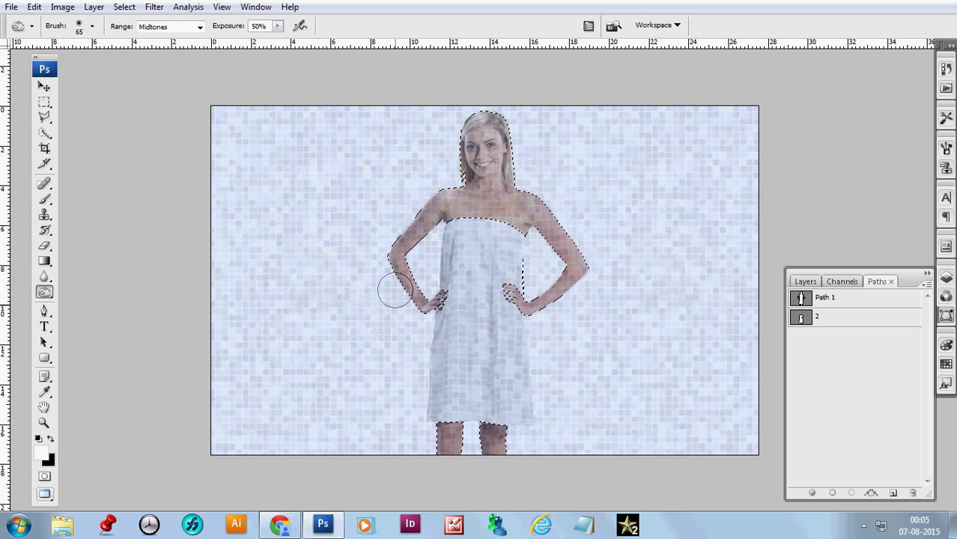
click(805, 283)
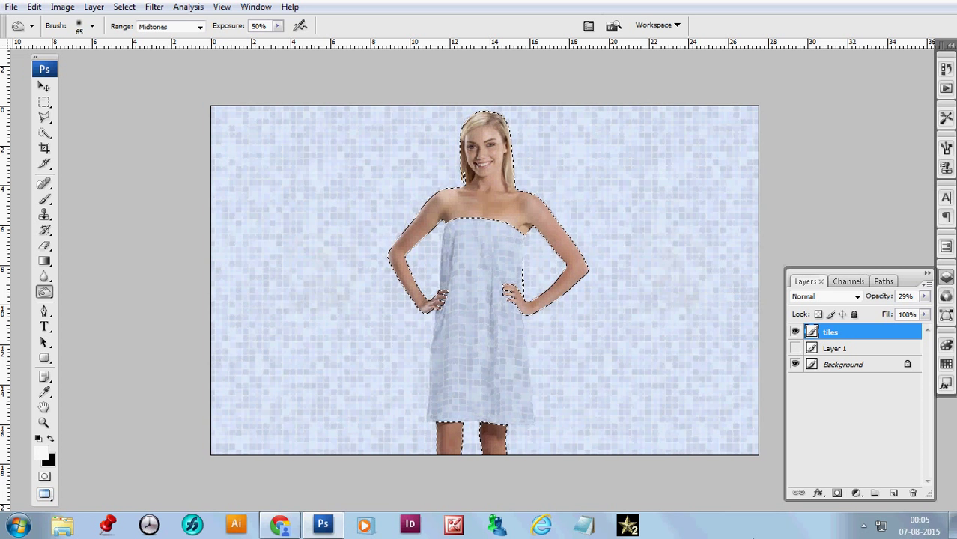
key(ctrl+d)
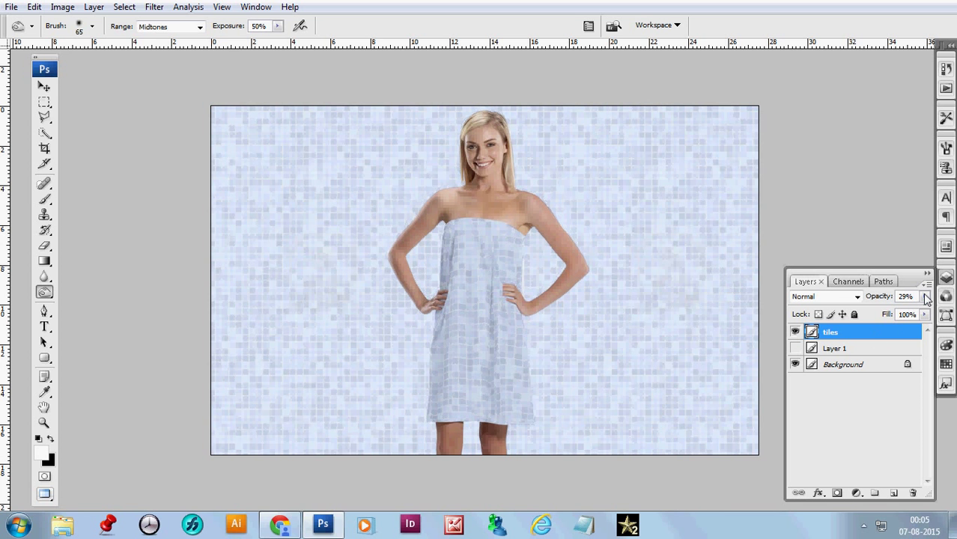
Return the tiles layer to 100% opacity and zoom around the tiled towel and torso to inspect it.
drag(926, 298, 953, 317)
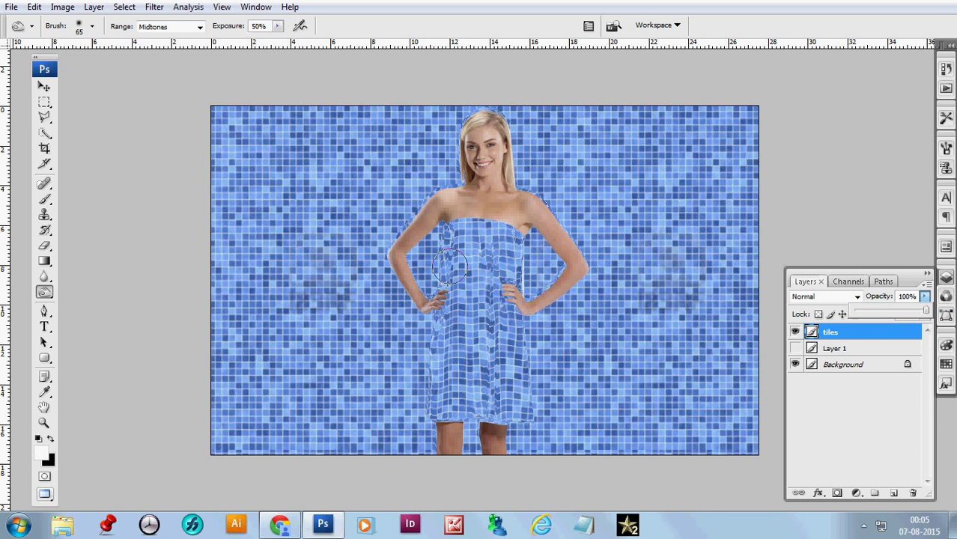
click(480, 287)
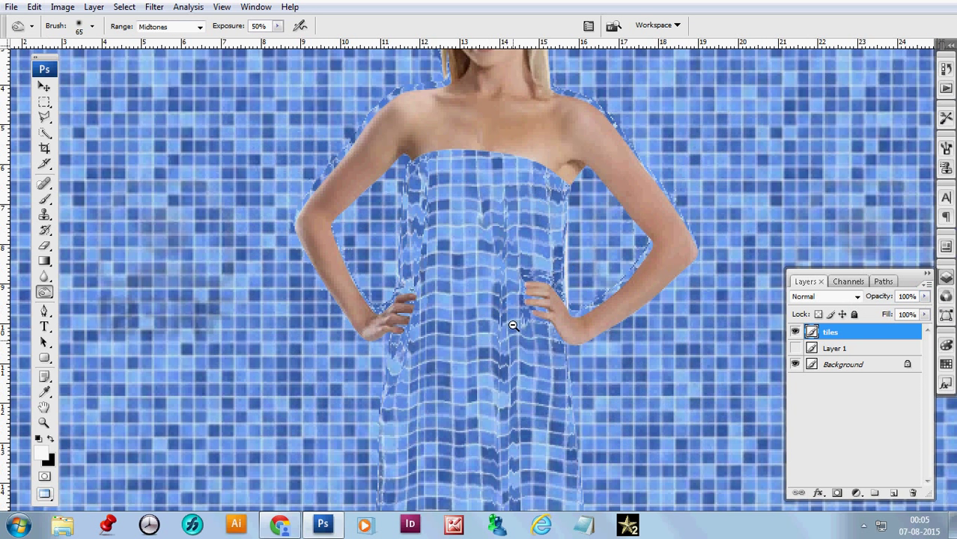
alt+click(513, 326)
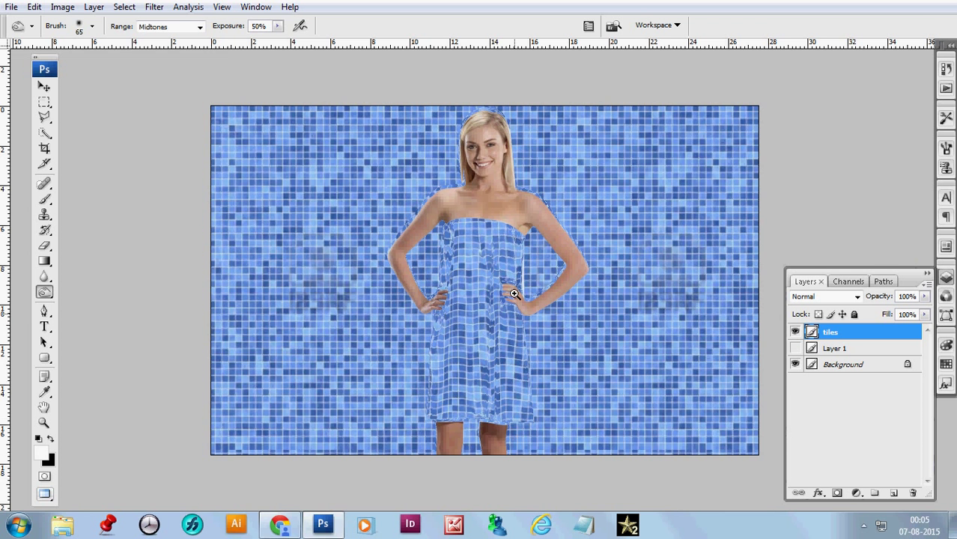
click(546, 369)
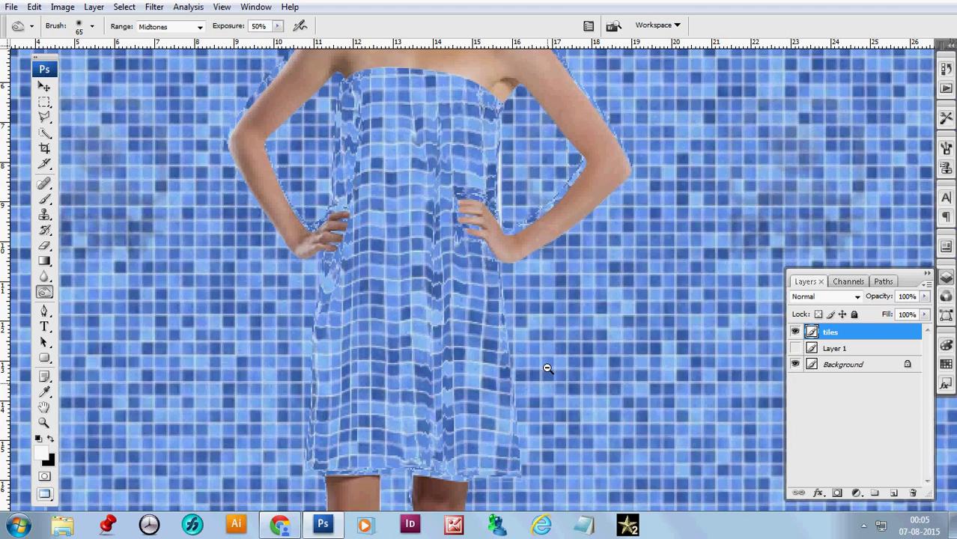
alt+click(547, 368)
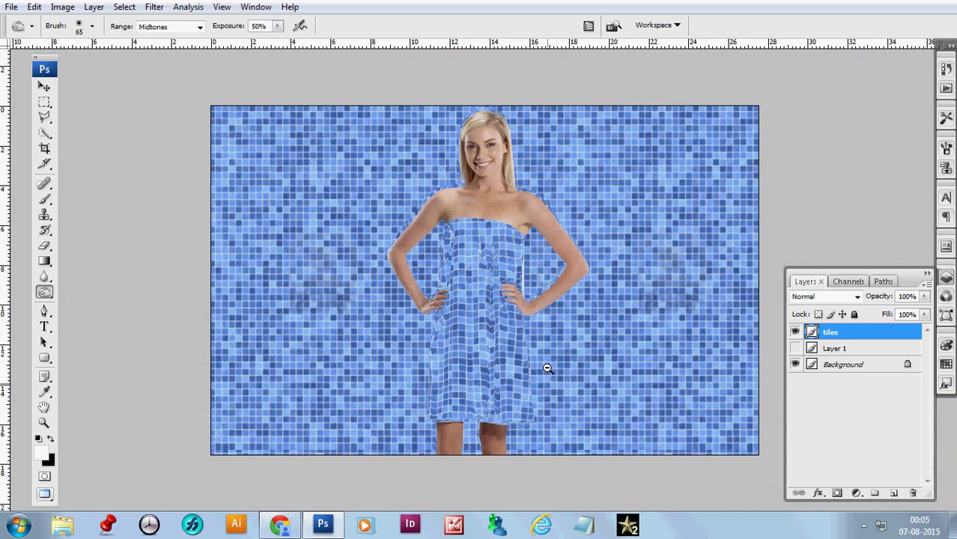
click(530, 288)
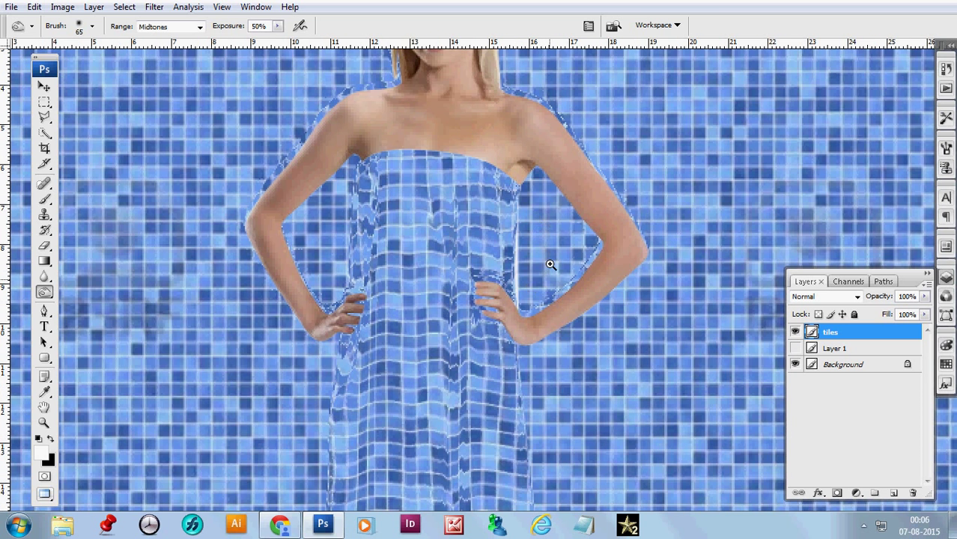
alt+click(551, 264)
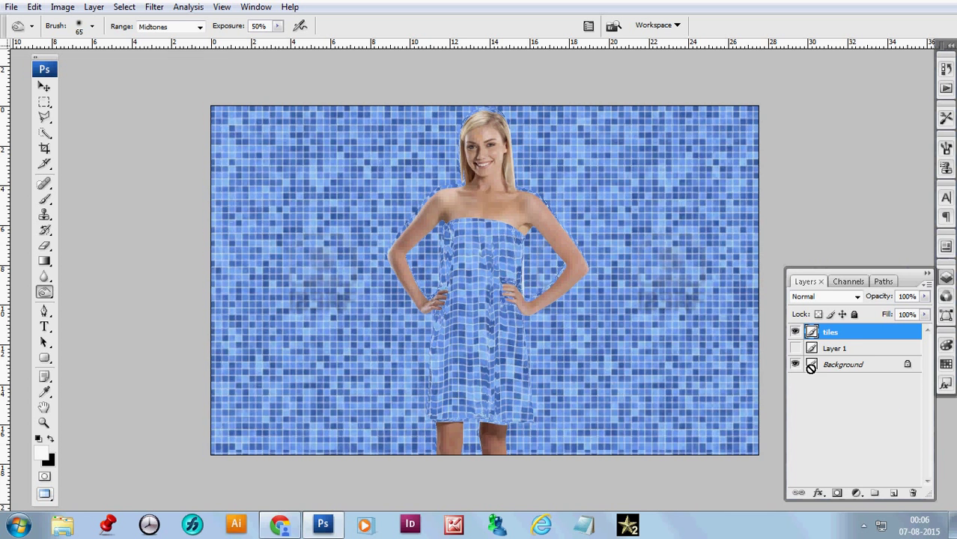
Select the area around her by inverting her outline, and burn the backdrop beside her hair and arm with an 80 brush.
click(882, 282)
ctrl+click(821, 311)
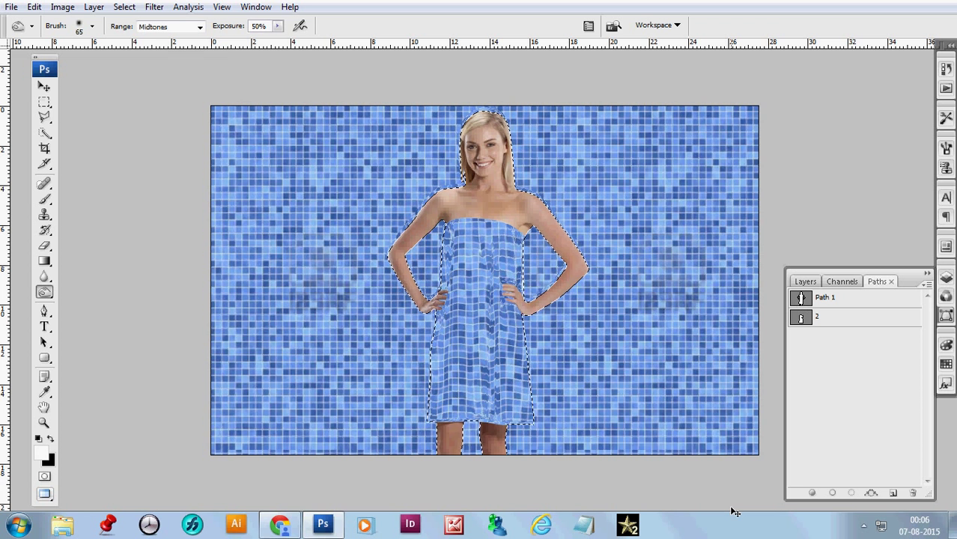
key(ctrl+shift+i)
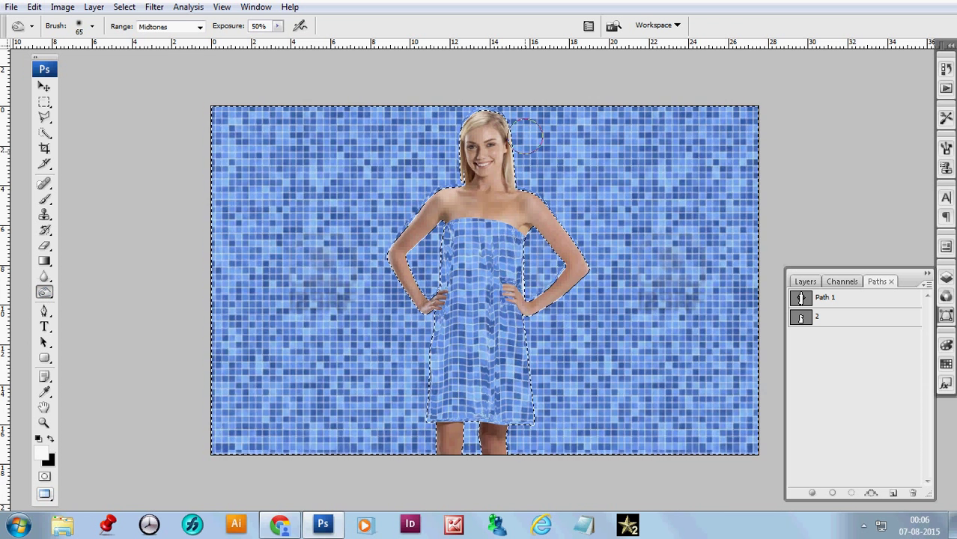
key(bracketright)
key(bracketright)
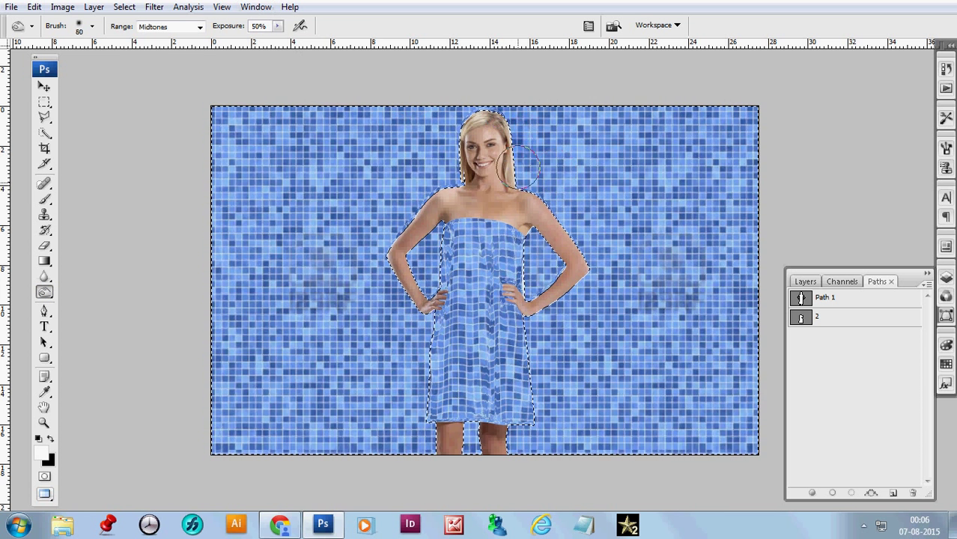
mouse_move(514, 161)
mouse_down()
mouse_move(587, 274)
mouse_move(539, 425)
mouse_up()
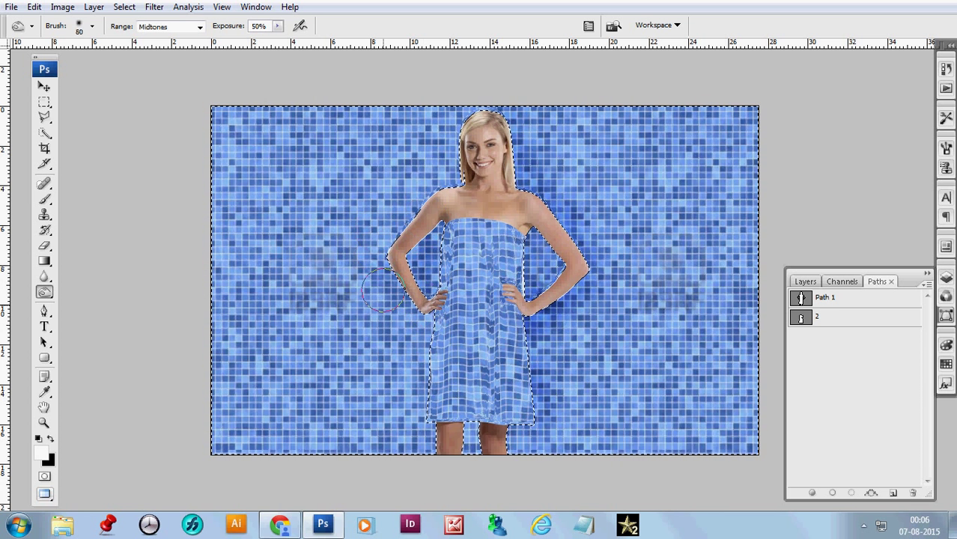
mouse_move(375, 252)
mouse_down()
mouse_move(420, 419)
mouse_move(474, 424)
mouse_move(535, 459)
mouse_up()
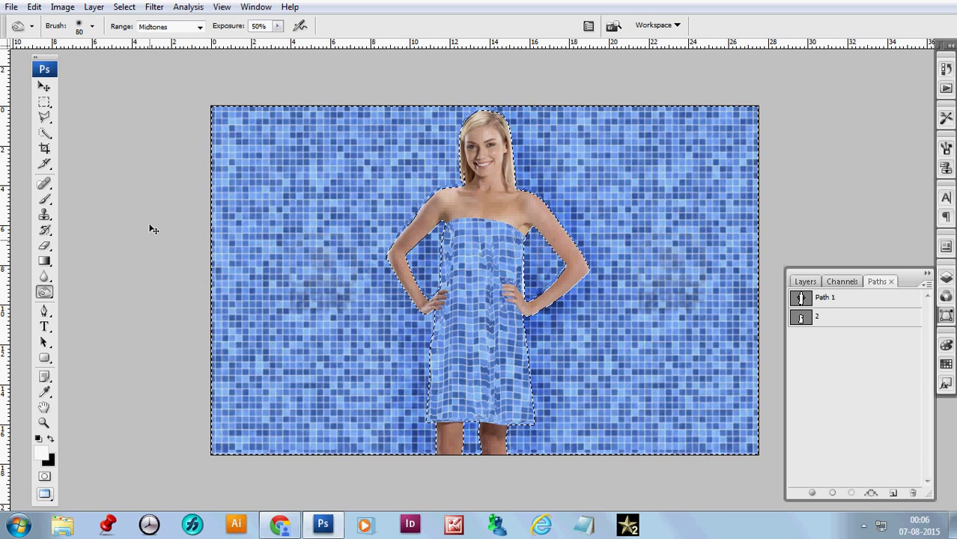
Deepen the burned shadows over her shoulder, upper arm and up to the neck.
key(ctrl+d)
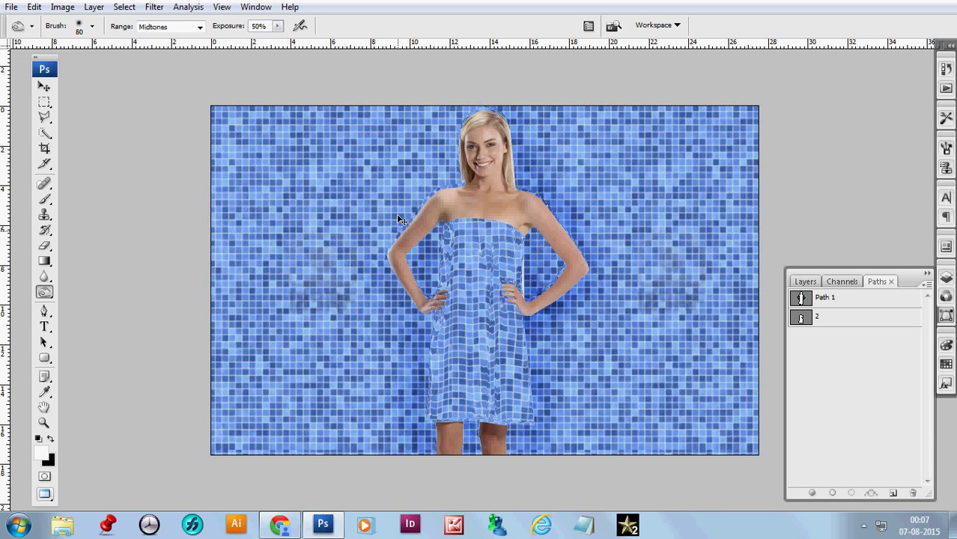
key(ctrl+Return)
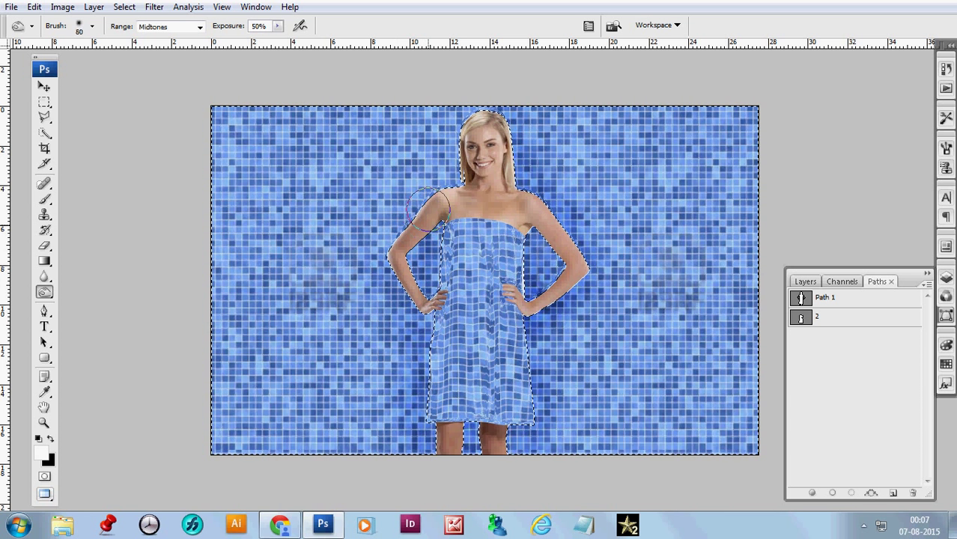
drag(433, 214, 420, 444)
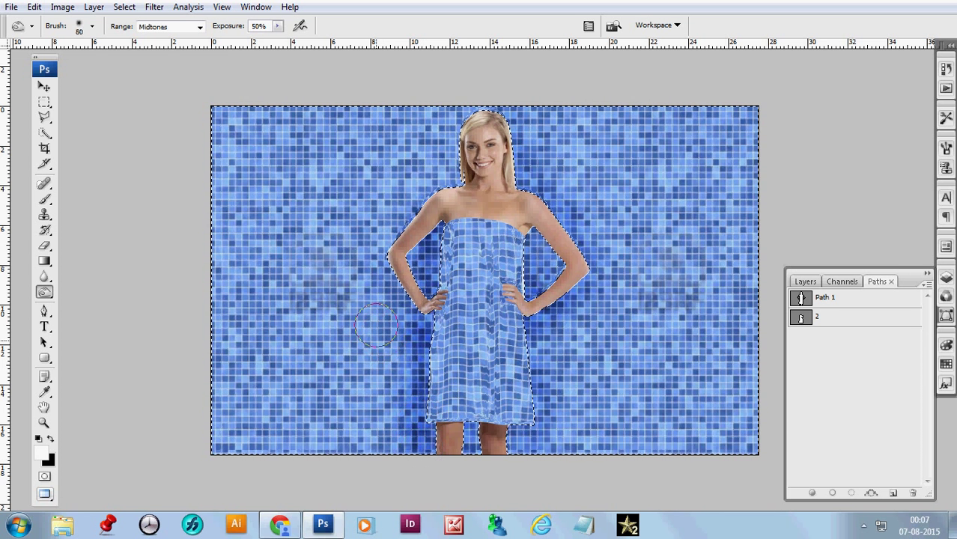
mouse_move(377, 325)
mouse_down()
mouse_move(444, 172)
mouse_move(401, 224)
mouse_up()
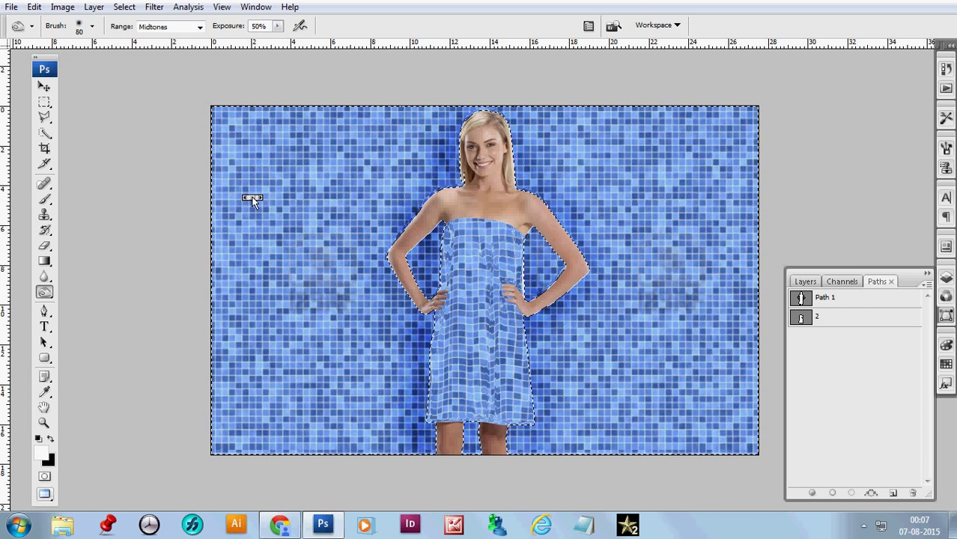
Zoom in and trace the gap between her arm and body with the Pen tool, loading it as a selection.
scroll(241, 199, right, 2)
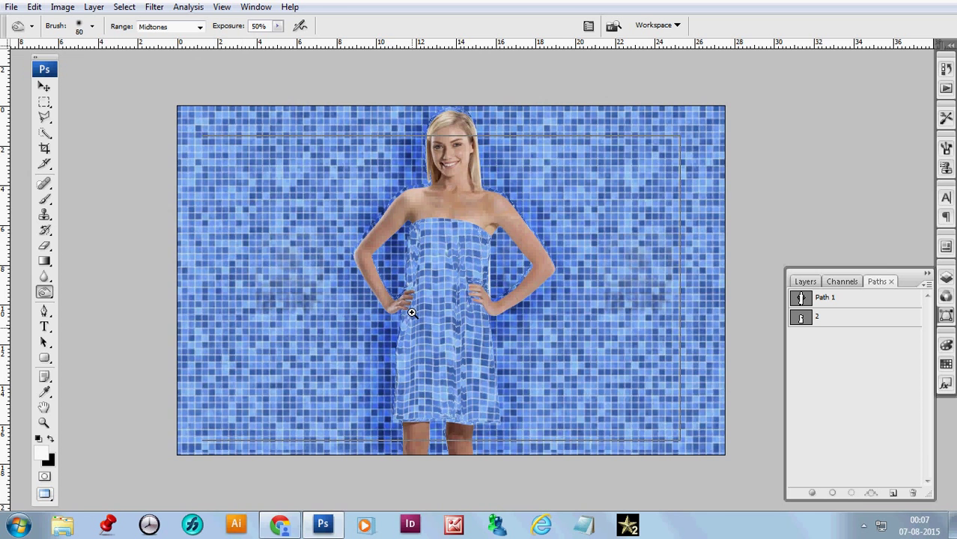
click(412, 313)
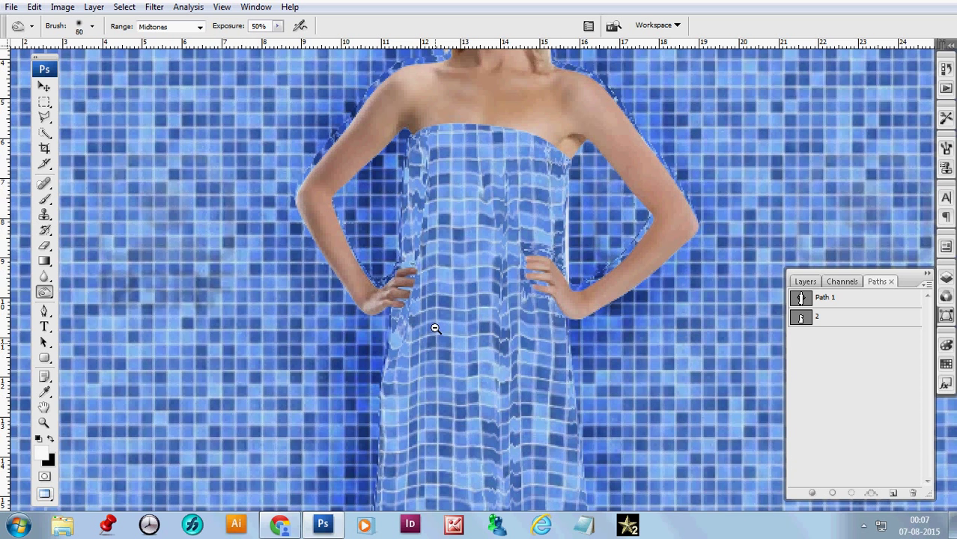
click(547, 269)
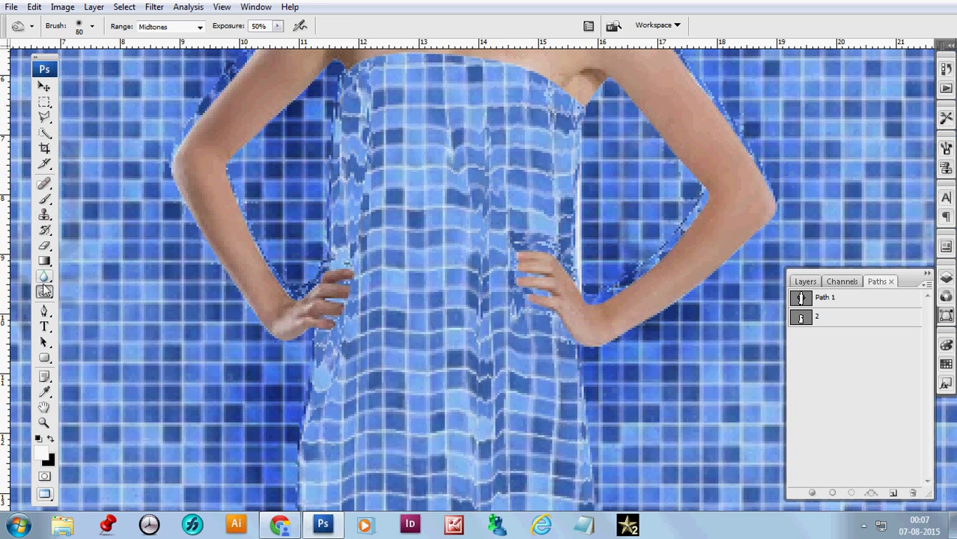
click(44, 310)
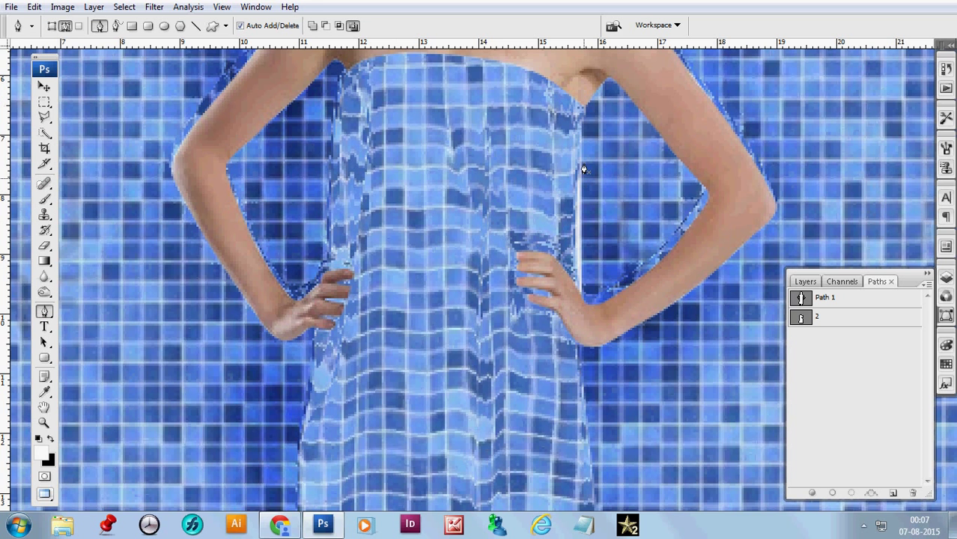
drag(582, 160, 582, 180)
drag(577, 221, 577, 230)
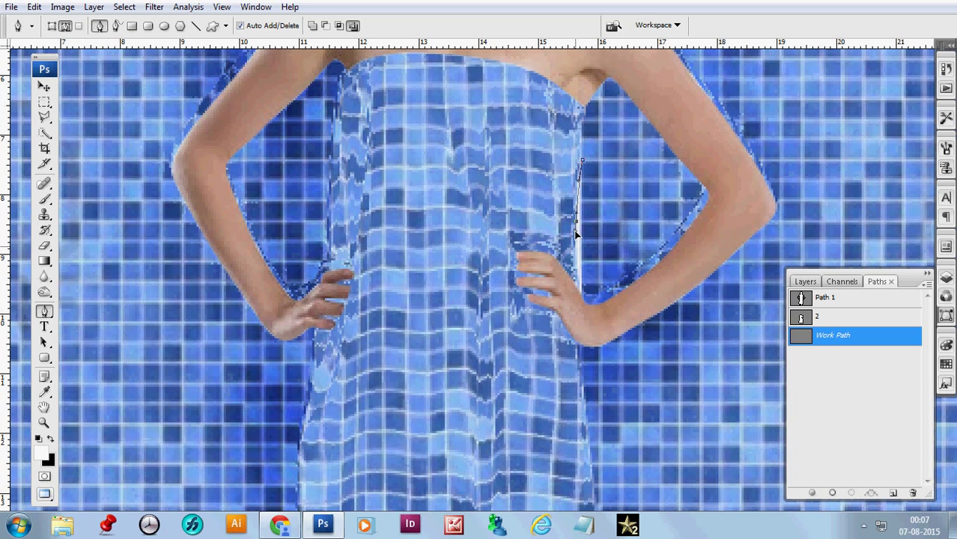
click(579, 292)
drag(581, 294, 591, 276)
key(ctrl+Return)
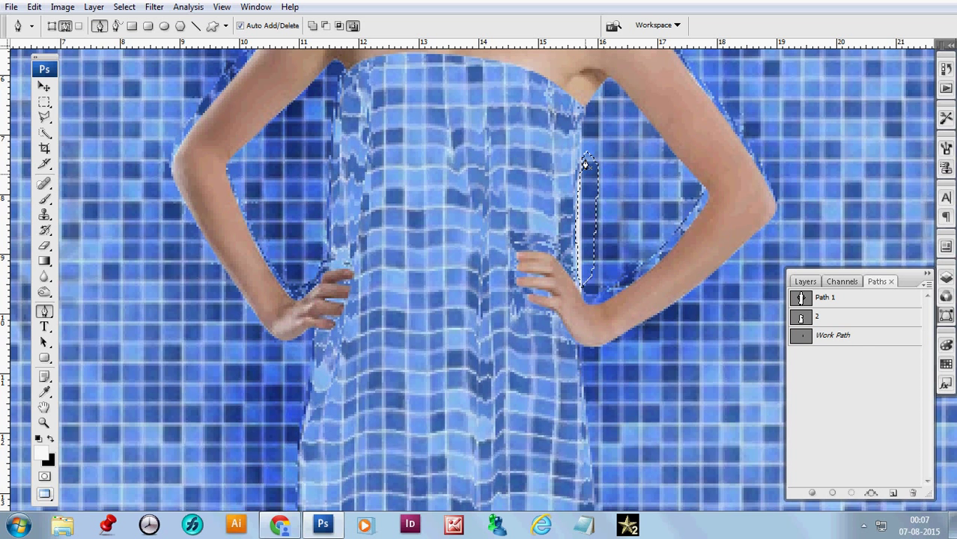
click(800, 283)
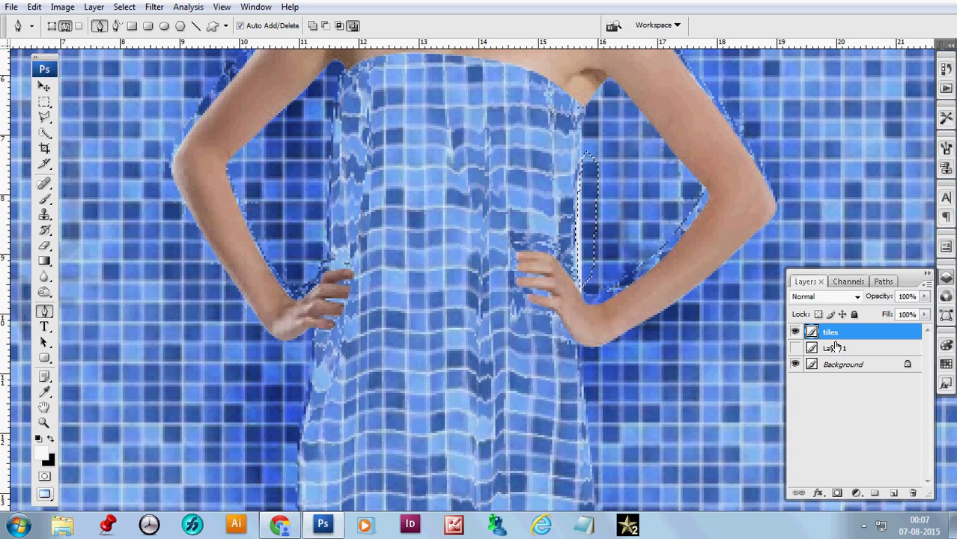
Delete and then restore the tiles in the selected gap, then zoom and pan around the figure.
key(Delete)
key(ctrl+z)
alt+click(596, 252)
alt+click(509, 299)
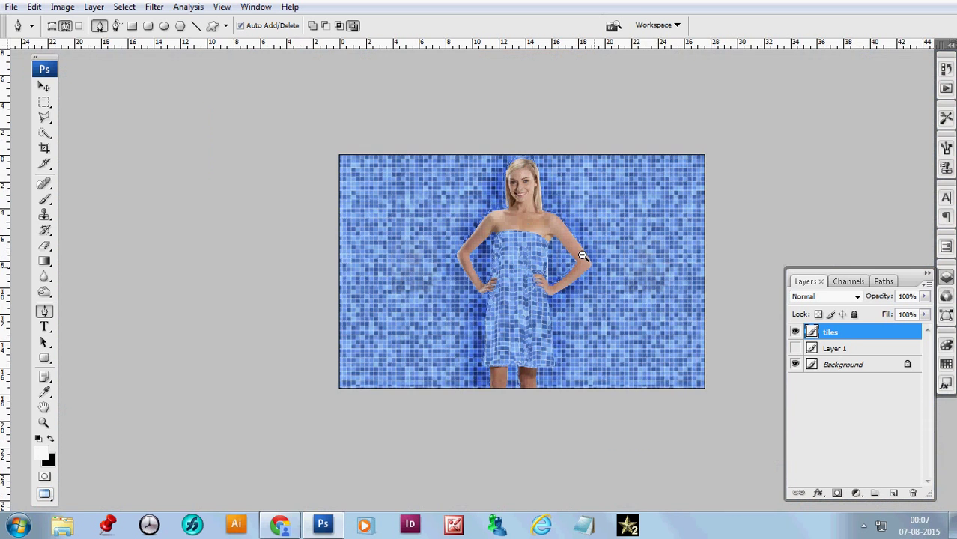
ctrl+click(433, 341)
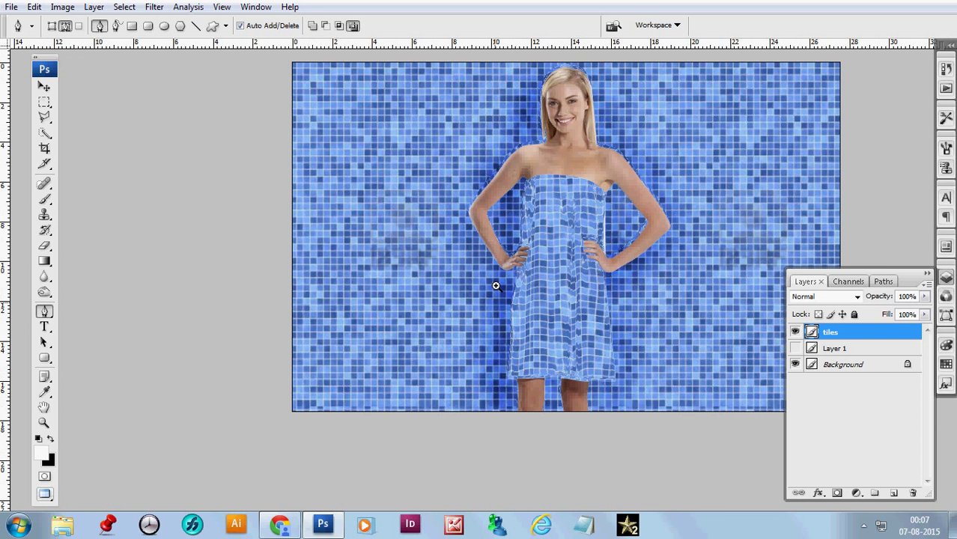
click(596, 246)
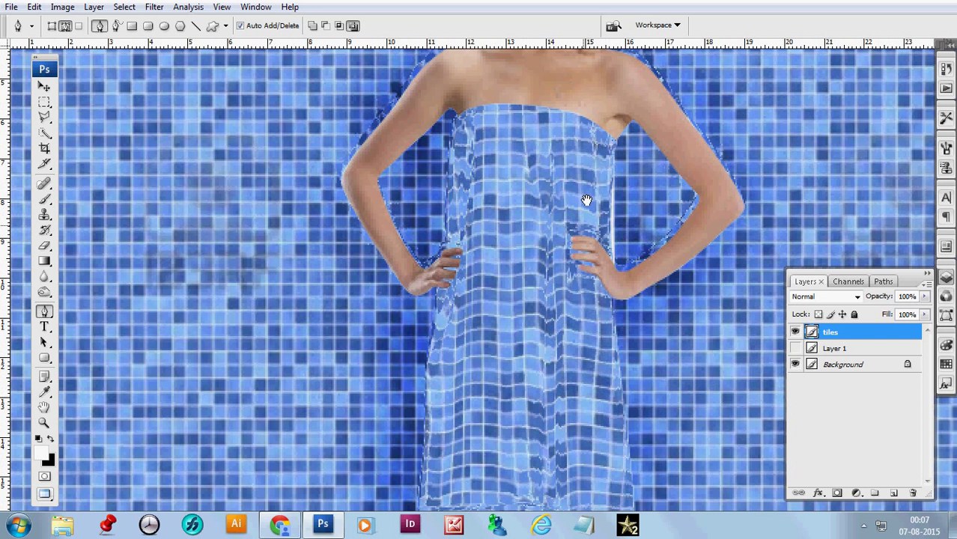
key(ctrl+minus)
drag(550, 438, 541, 363)
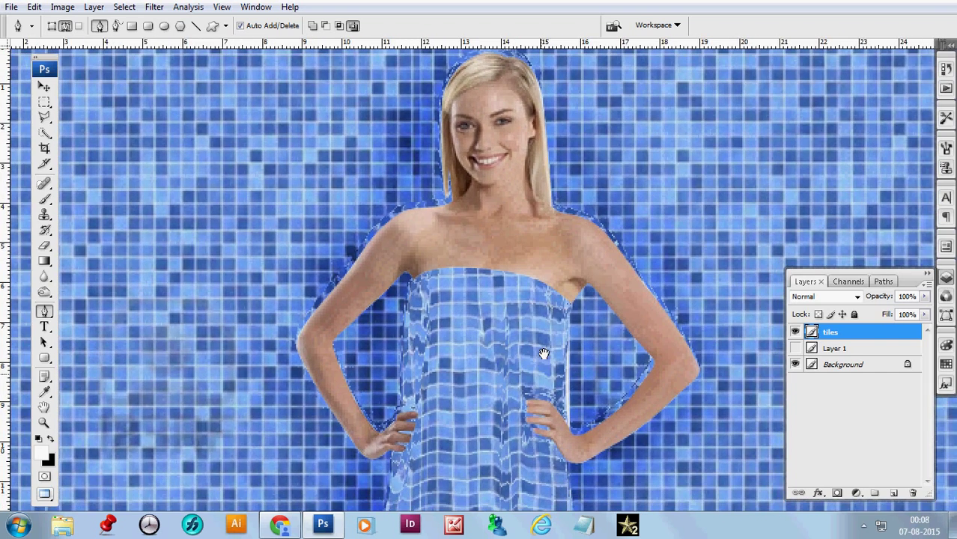
key(ctrl+minus)
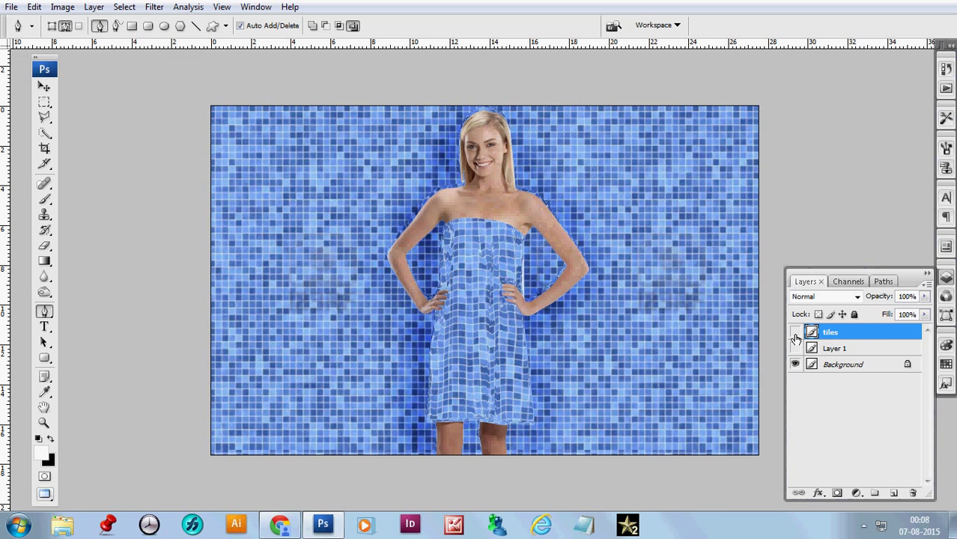
Toggle the tiles layer visibility to compare with the white towel, leaving it visible.
click(796, 332)
click(795, 334)
click(795, 334)
click(795, 333)
click(864, 527)
right_click(852, 455)
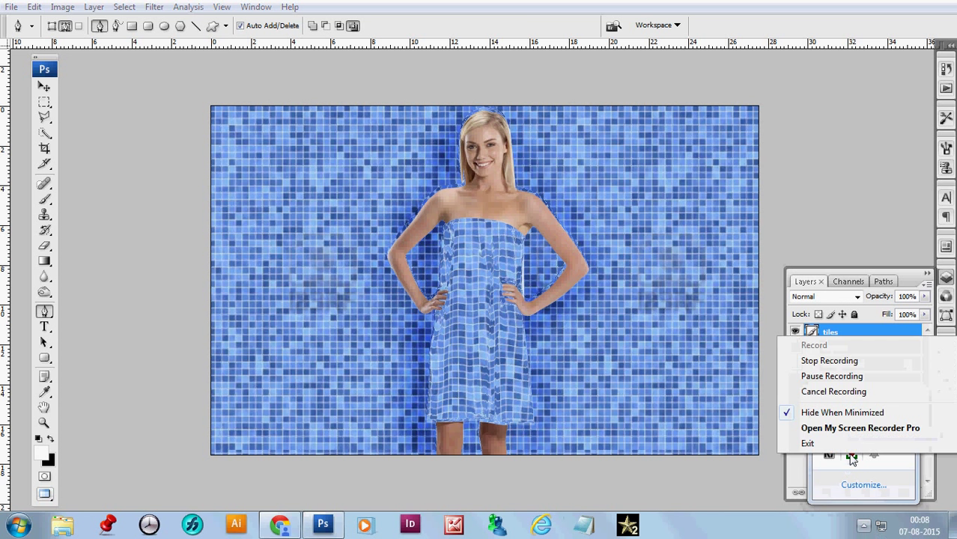